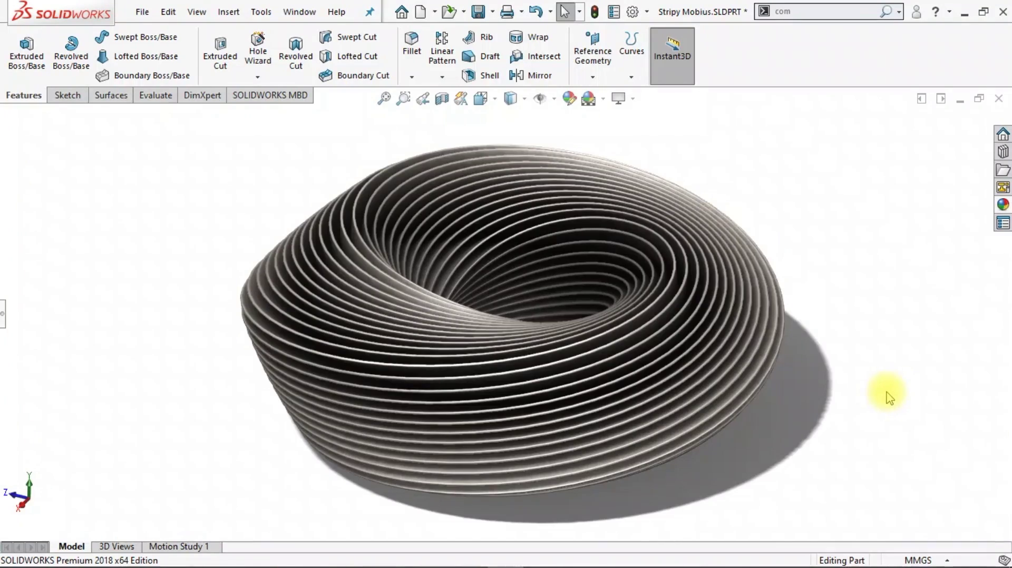
Orbit the ribbed ring and turn off Shadows In Shaded Mode.
{"action": "mouse_move", "coordinate": [887, 397]}
{"action": "middle_mouse_down"}
{"action": "mouse_move", "coordinate": [851, 368]}
{"action": "mouse_move", "coordinate": [903, 364]}
{"action": "mouse_move", "coordinate": [926, 264]}
{"action": "mouse_move", "coordinate": [842, 352]}
{"action": "middle_mouse_up"}
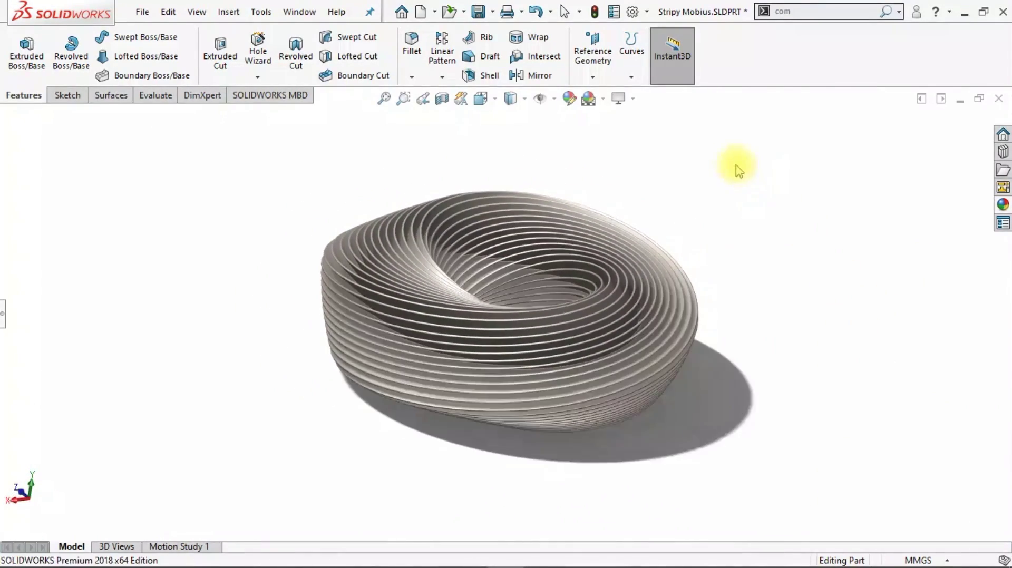
{"action": "left_click", "coordinate": [631, 99]}
{"action": "left_click", "coordinate": [619, 135]}
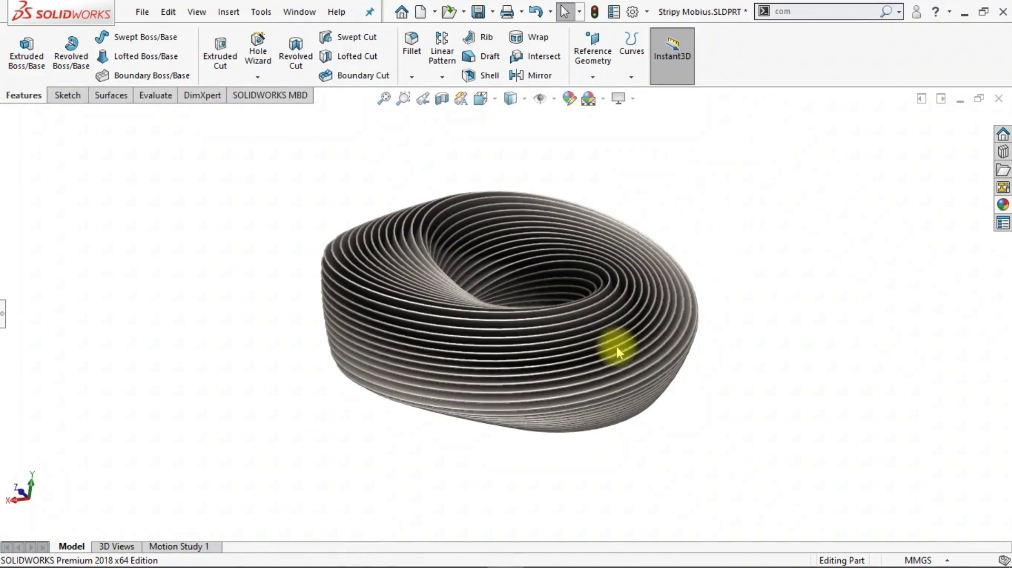
Review the ring from Top, Front, Right and Isometric views, then turn shadows back on.
{"action": "left_click", "coordinate": [33, 480]}
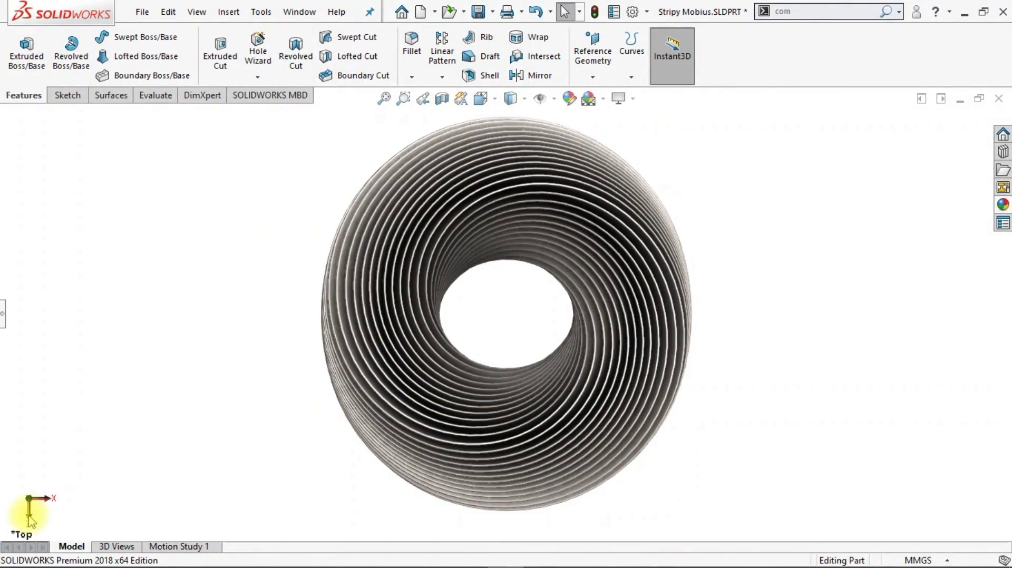
{"action": "left_click", "coordinate": [31, 519]}
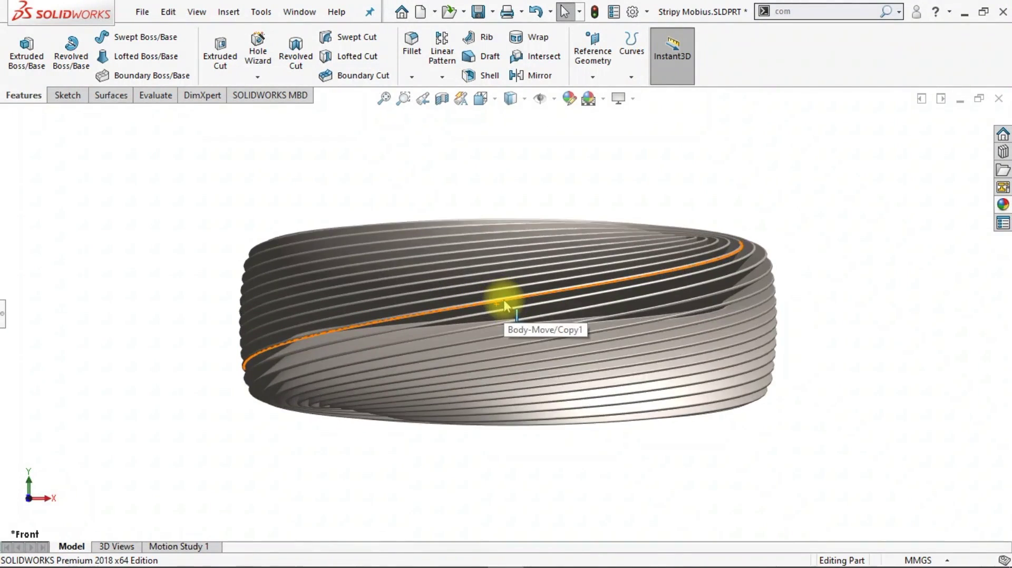
{"action": "scroll", "coordinate": [503, 306], "scroll_direction": "down", "scroll_amount": 2}
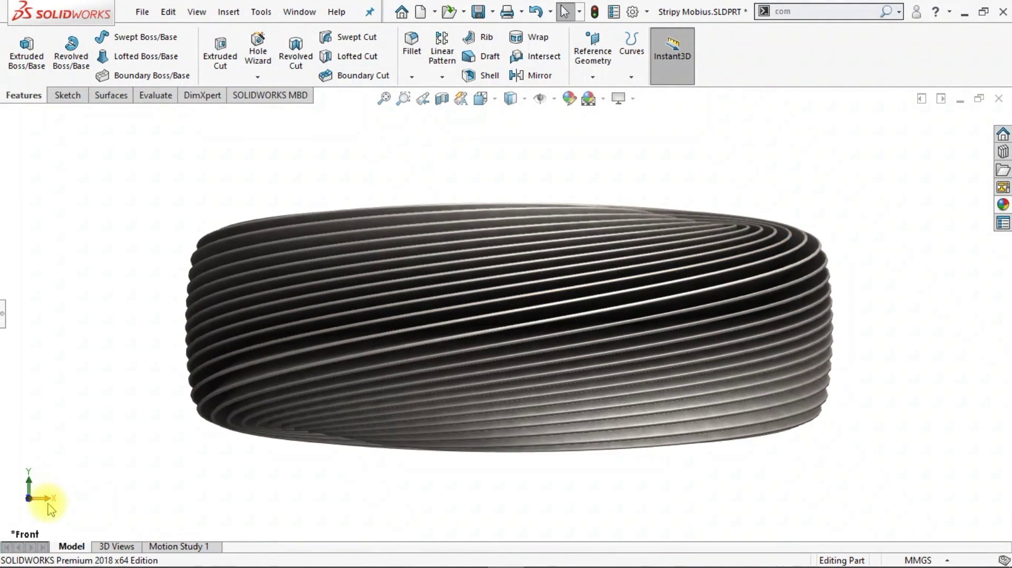
{"action": "left_click", "coordinate": [47, 500]}
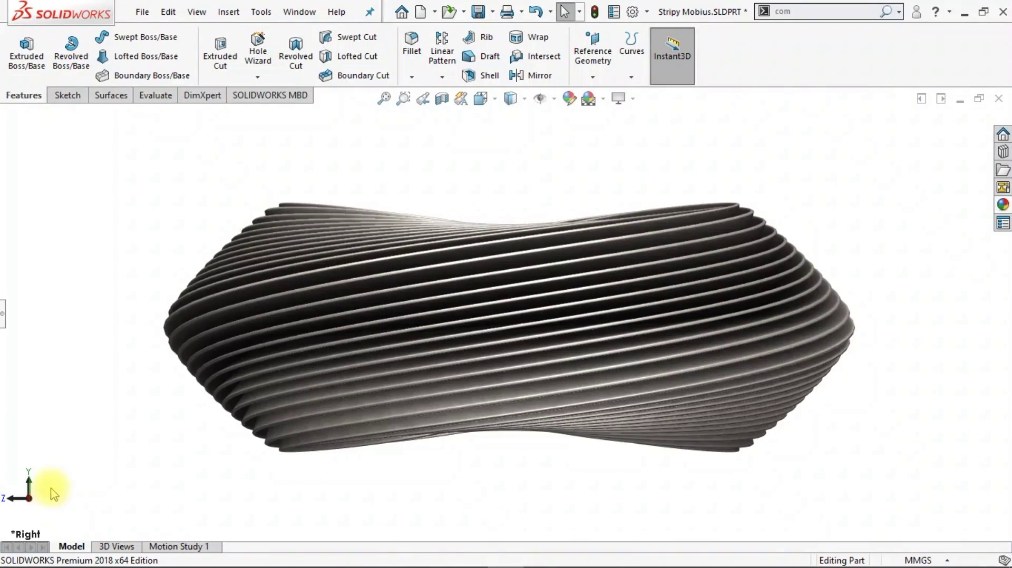
{"action": "key", "text": "ctrl+7"}
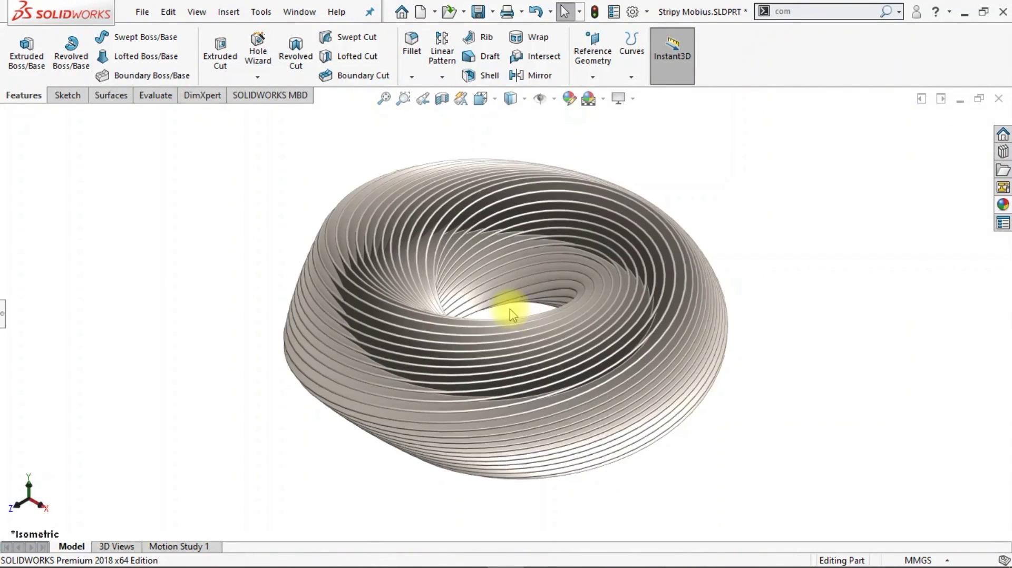
{"action": "left_click", "coordinate": [632, 99]}
{"action": "left_click", "coordinate": [644, 138]}
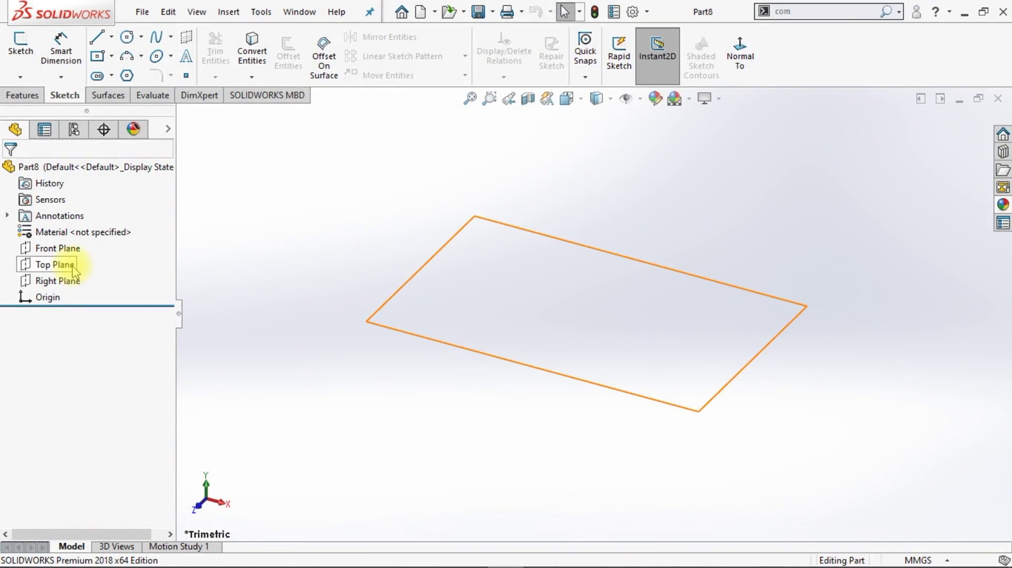
Start a sketch on the Top Plane and apply the Plain White scene.
{"action": "left_click", "coordinate": [47, 264]}
{"action": "left_click", "coordinate": [86, 242]}
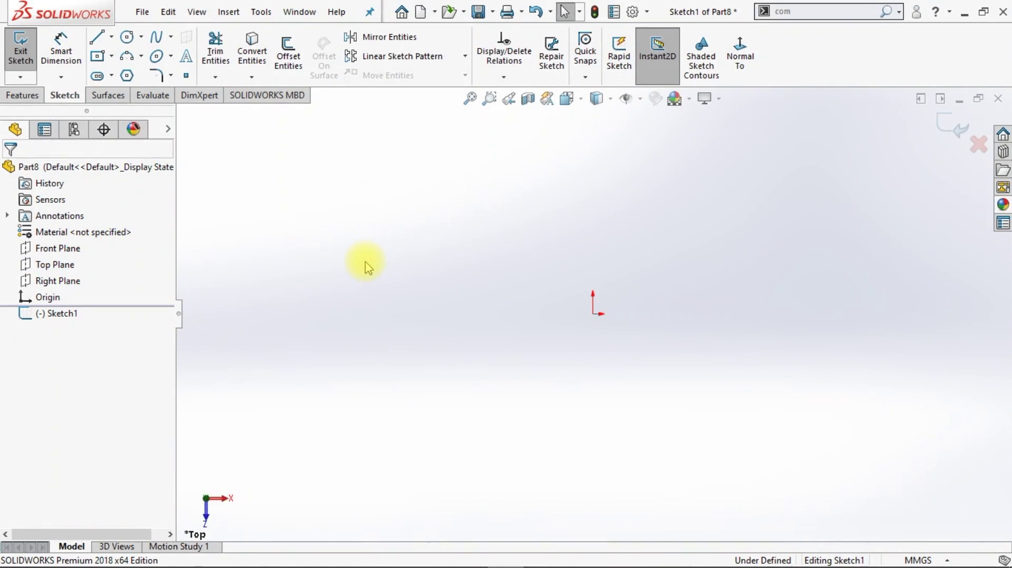
{"action": "left_click", "coordinate": [677, 99]}
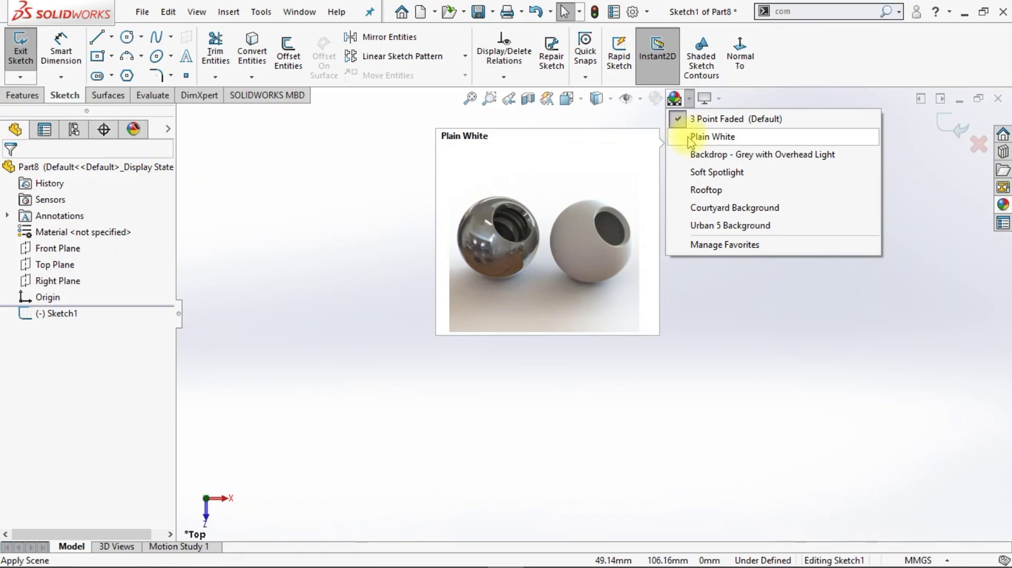
{"action": "left_click", "coordinate": [679, 135]}
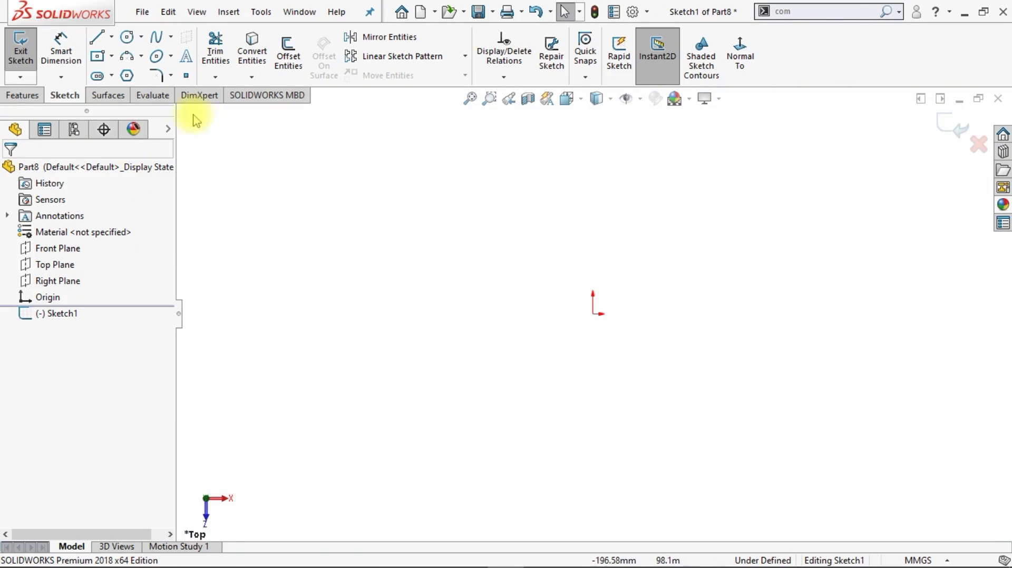
Draw a circle at the origin with a centerline across it, trimming away the lower half.
{"action": "left_click", "coordinate": [127, 37]}
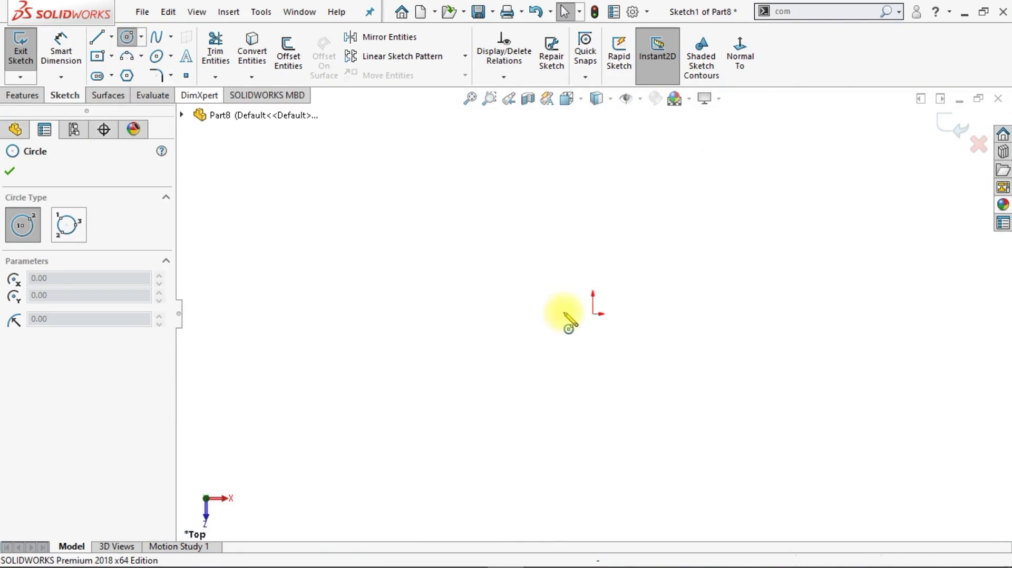
{"action": "left_click", "coordinate": [592, 314]}
{"action": "left_click", "coordinate": [624, 187]}
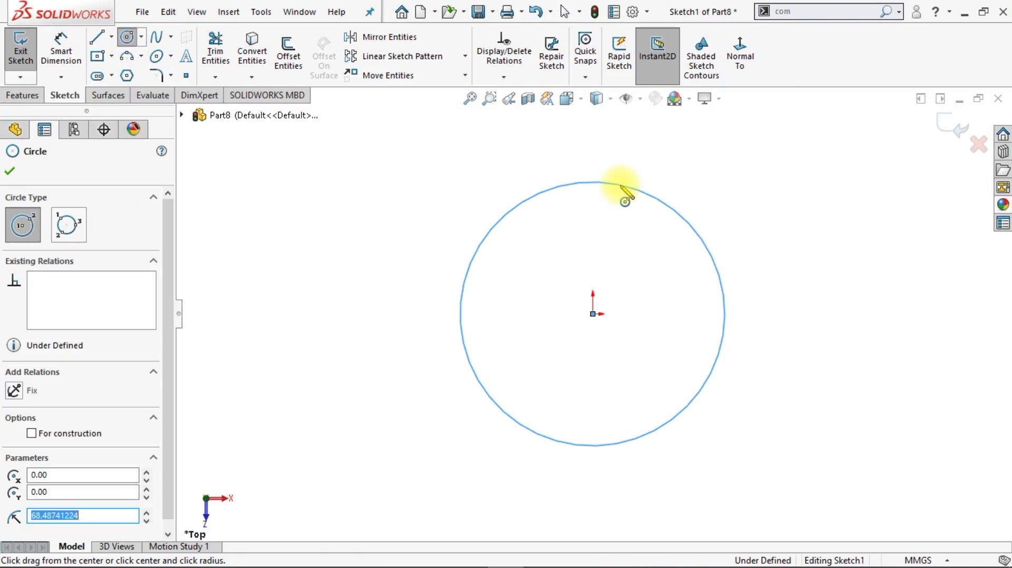
{"action": "key", "text": "Escape"}
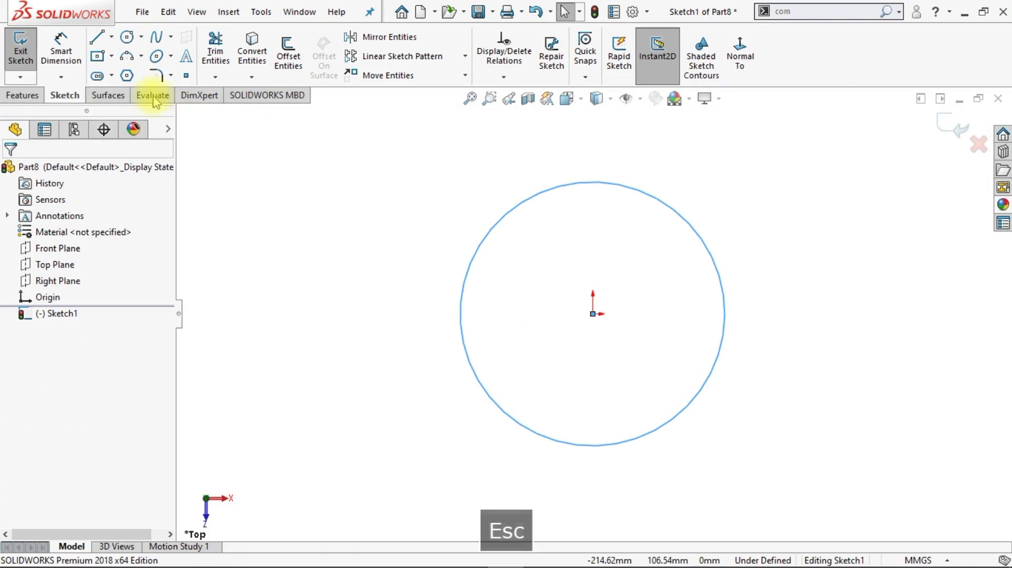
{"action": "left_click", "coordinate": [111, 37]}
{"action": "left_click", "coordinate": [121, 76]}
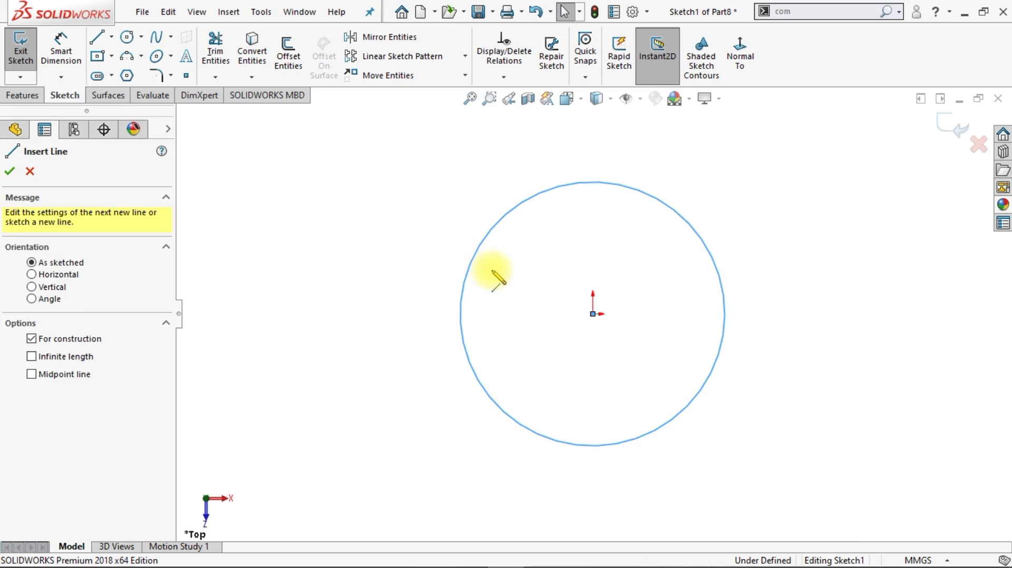
{"action": "left_click", "coordinate": [459, 314]}
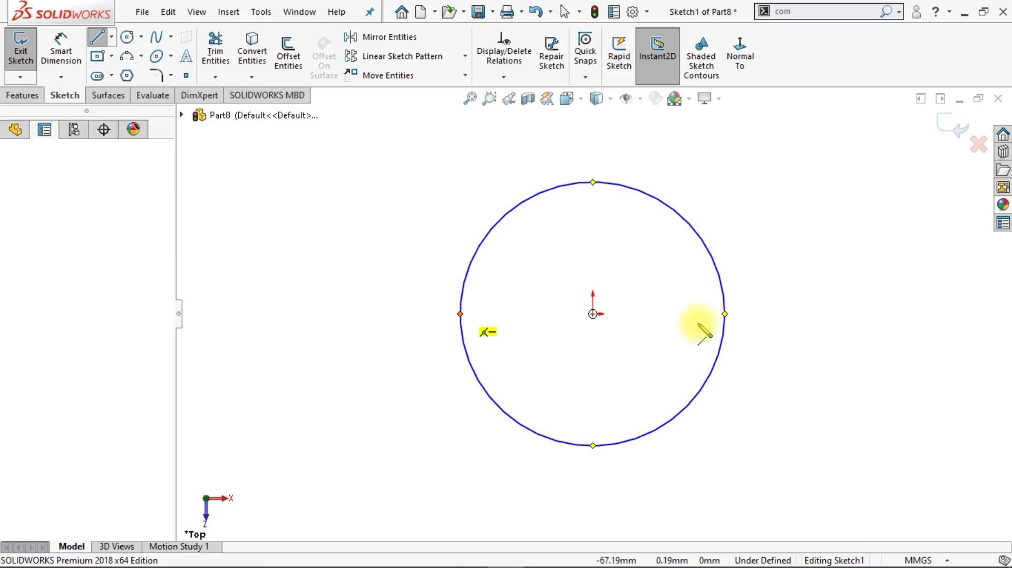
{"action": "left_click", "coordinate": [725, 313]}
{"action": "key", "text": "Escape"}
{"action": "key", "text": "Escape"}
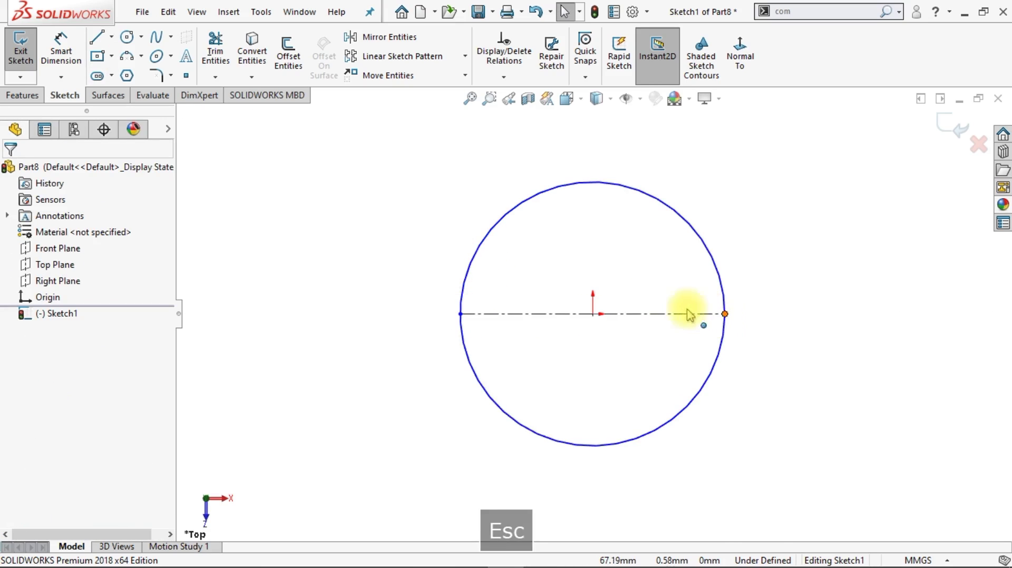
{"action": "left_click", "coordinate": [220, 62]}
{"action": "left_click_drag", "start_coordinate": [384, 339], "coordinate": [515, 368]}
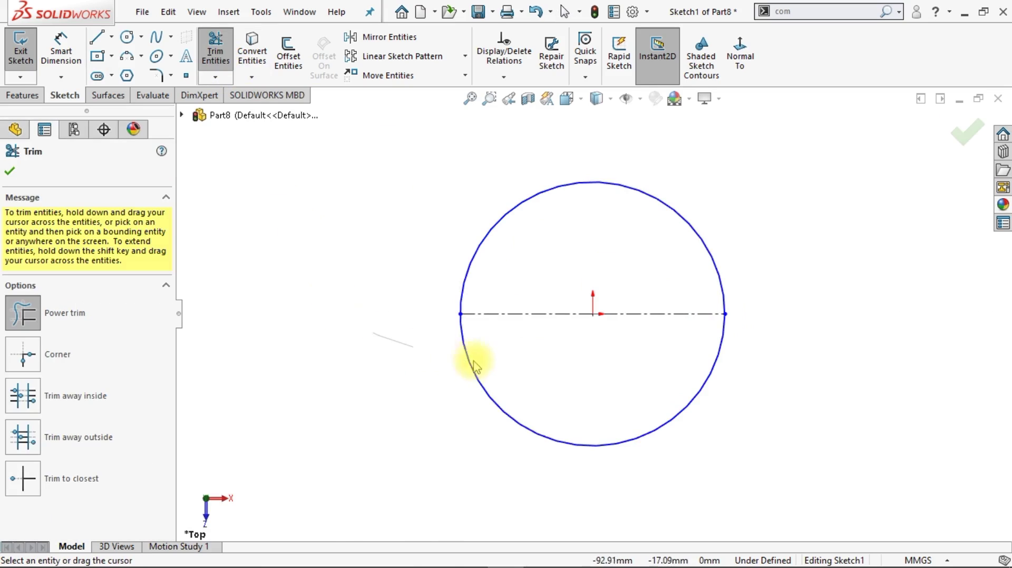
{"action": "key", "text": "Escape"}
Dimension the centerline to 120 mm and exit the sketch.
{"action": "left_click", "coordinate": [61, 49]}
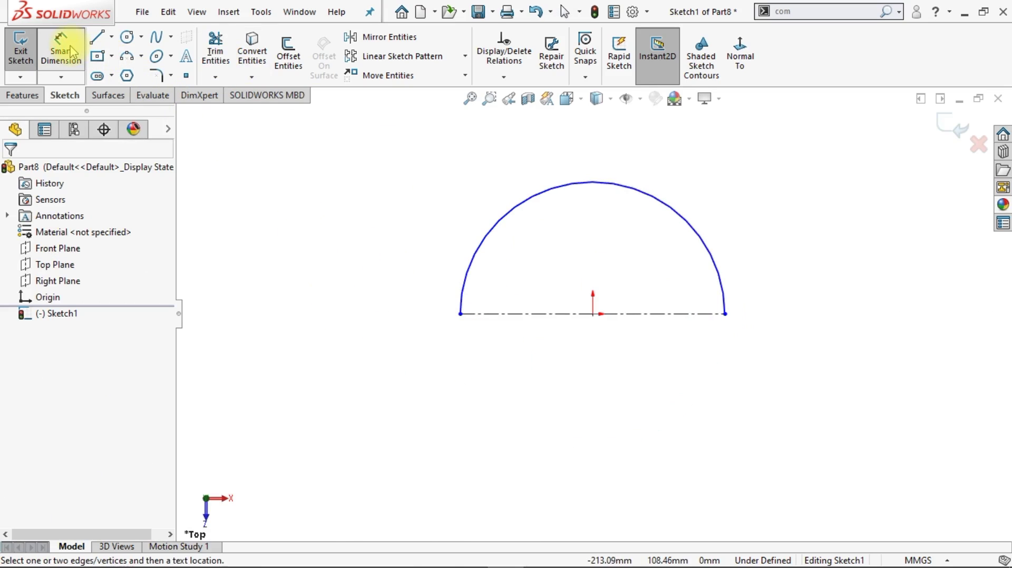
{"action": "left_click", "coordinate": [585, 342]}
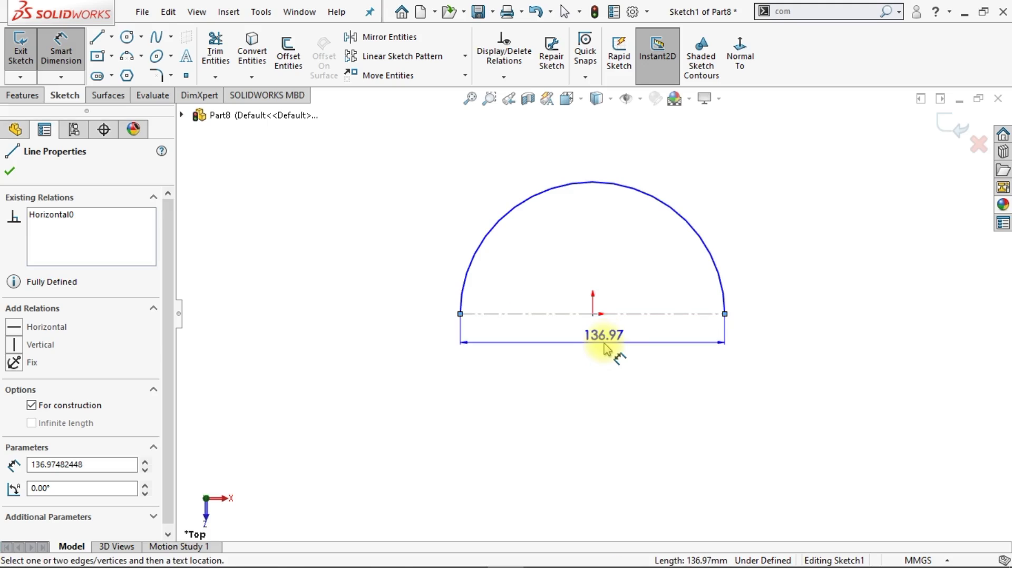
{"action": "left_click", "coordinate": [589, 348]}
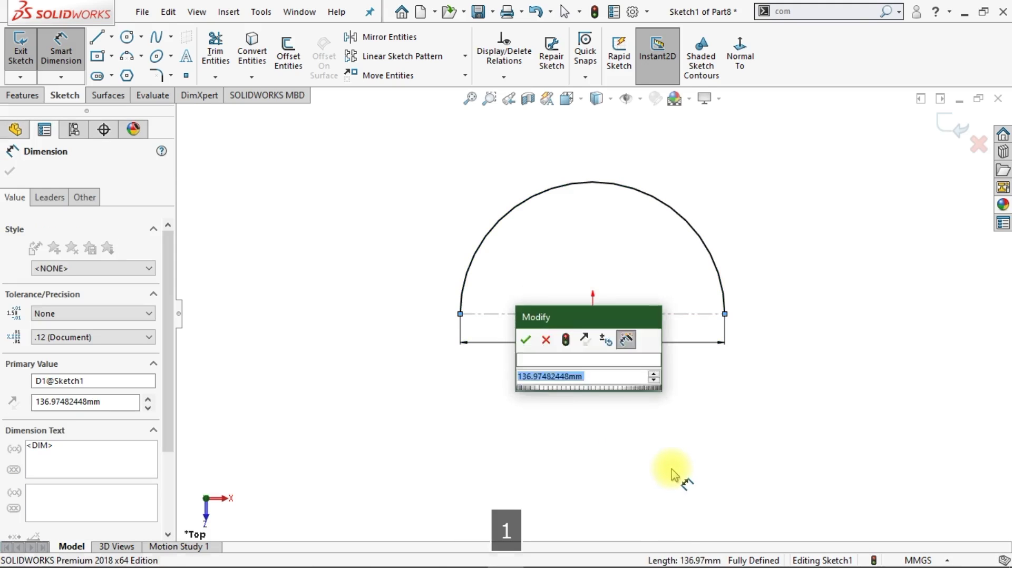
{"action": "type", "text": "120"}
{"action": "key", "text": "Return"}
{"action": "key", "text": "Escape"}
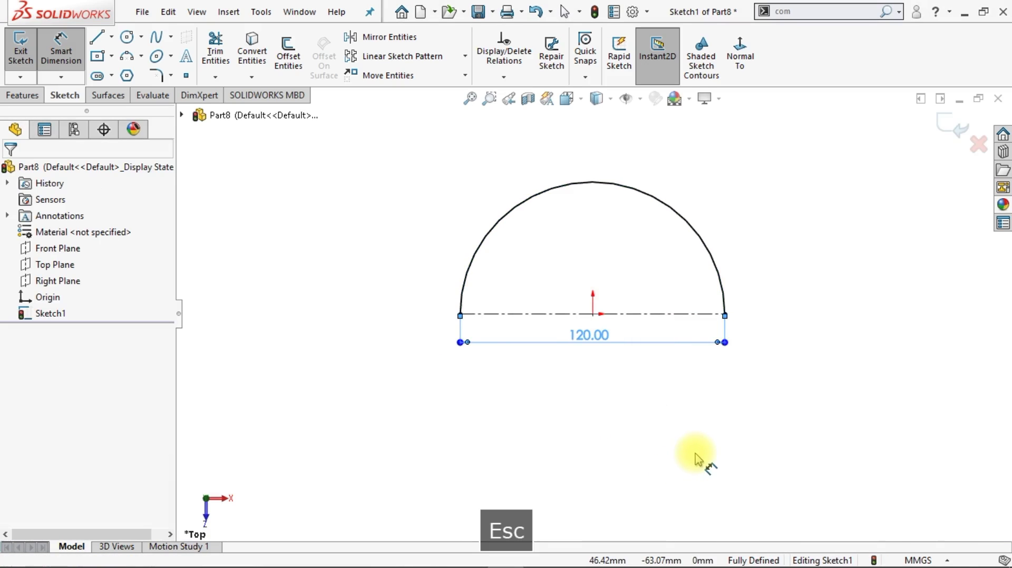
{"action": "left_click", "coordinate": [951, 127]}
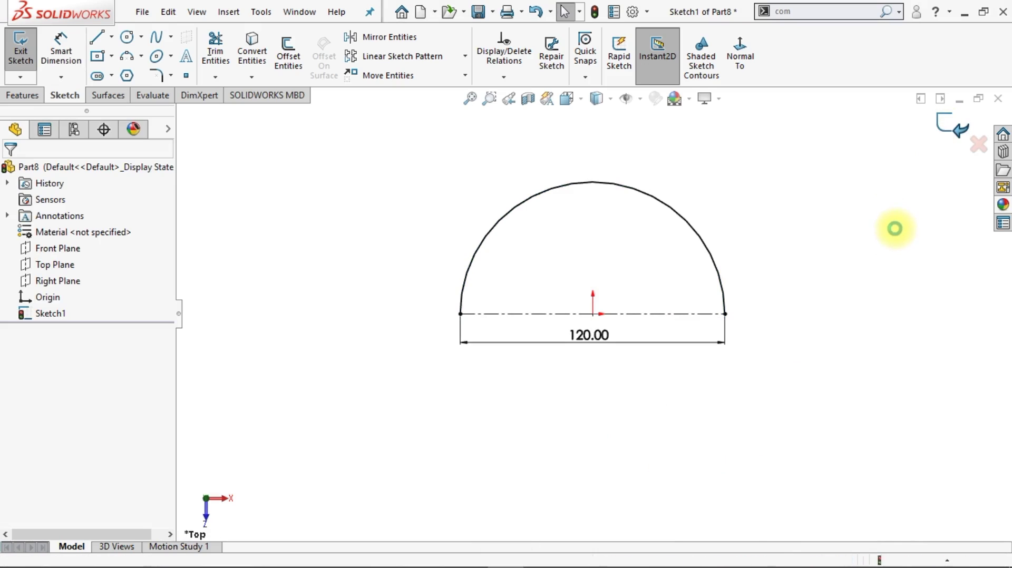
{"action": "key", "text": "ctrl+7"}
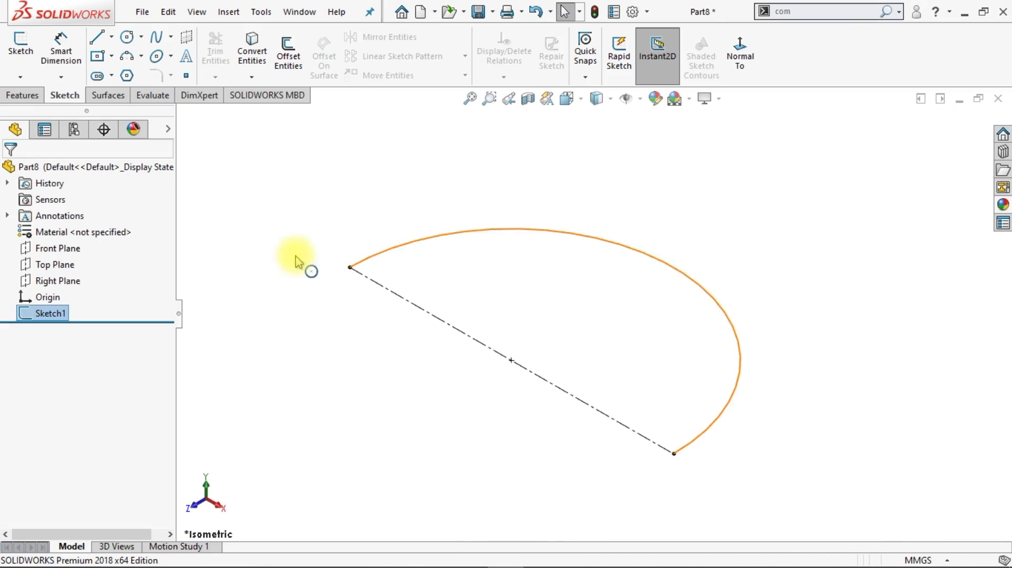
Start a Front Plane sketch and draw a four-sided polygon around a circle.
{"action": "left_click", "coordinate": [80, 256]}
{"action": "left_click", "coordinate": [85, 226]}
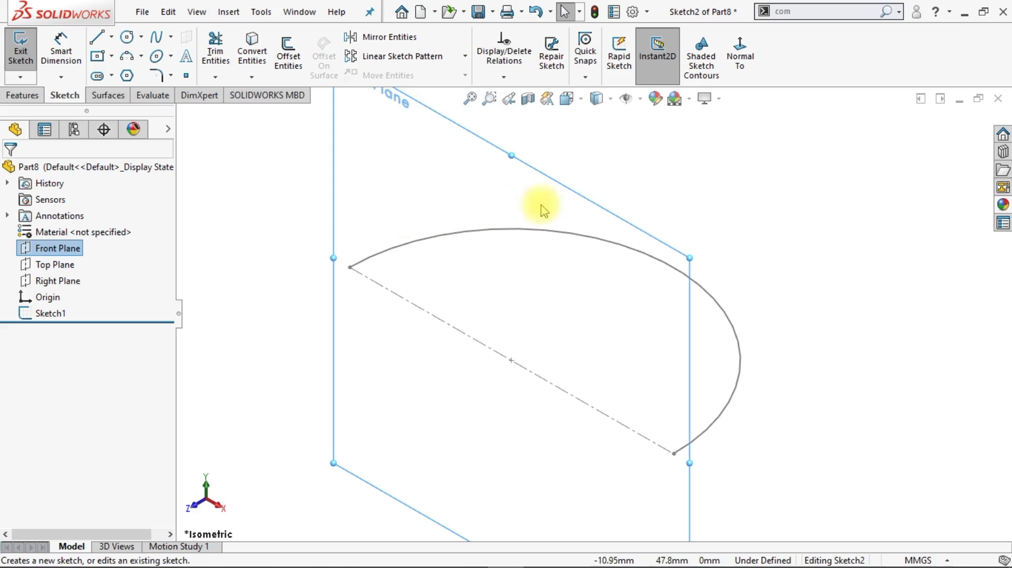
{"action": "left_click", "coordinate": [743, 58]}
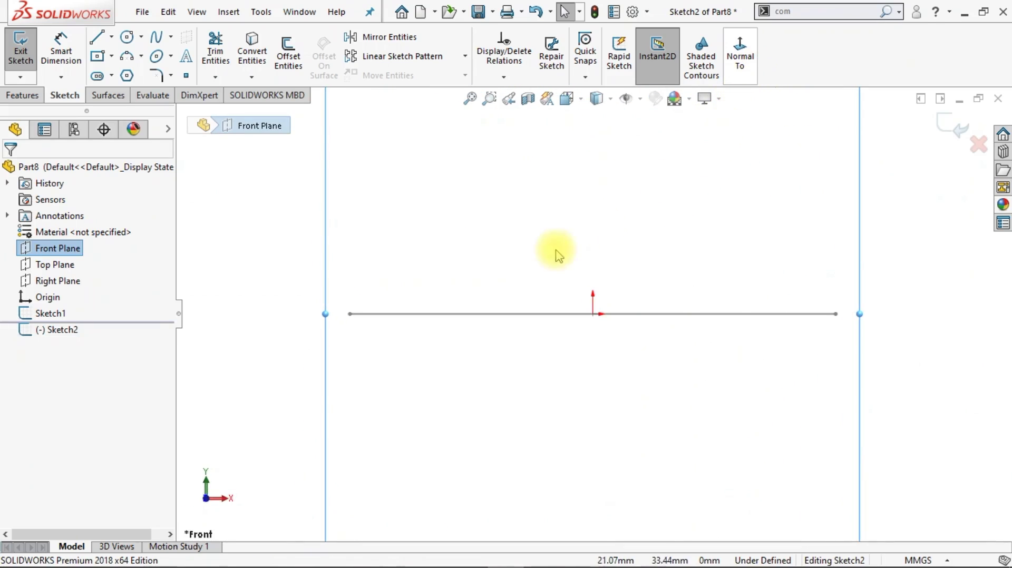
{"action": "left_click", "coordinate": [127, 77]}
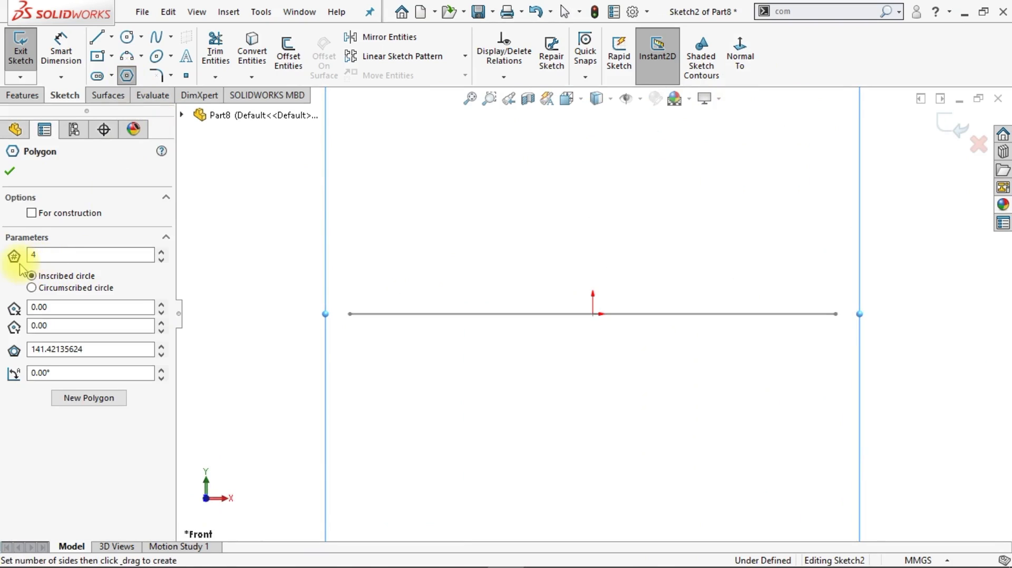
{"action": "left_click_drag", "start_coordinate": [372, 264], "coordinate": [450, 199]}
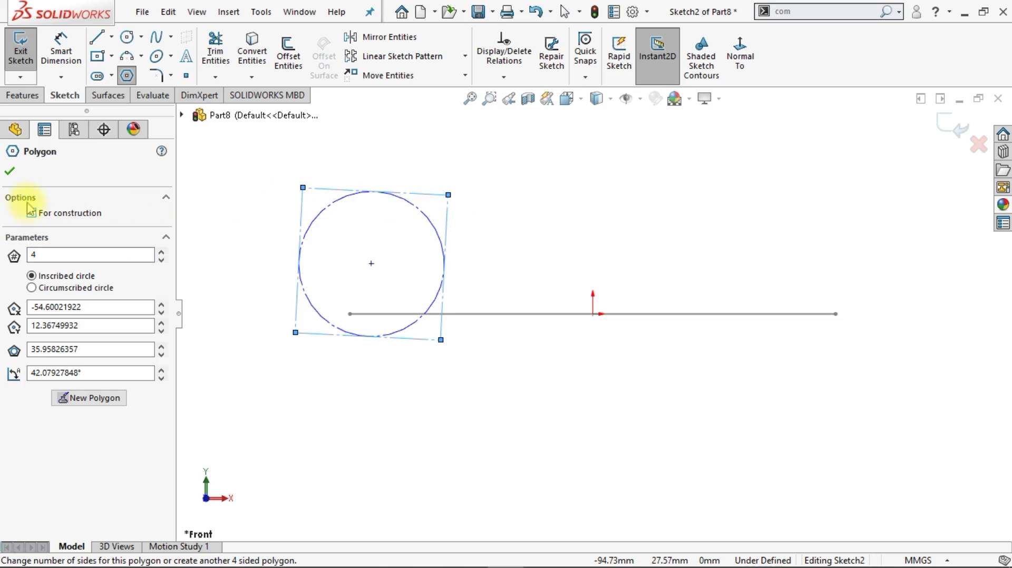
{"action": "left_click", "coordinate": [11, 172]}
{"action": "key", "text": "Escape"}
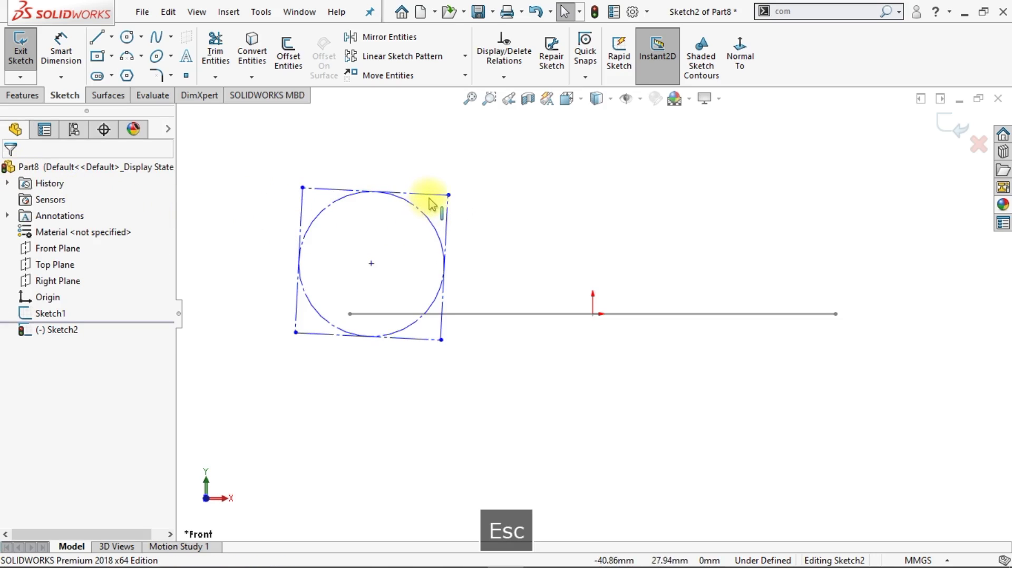
Make the square's top side Horizontal and pierce the circle centre onto the path line.
{"action": "left_click", "coordinate": [429, 195]}
{"action": "left_click", "coordinate": [474, 128]}
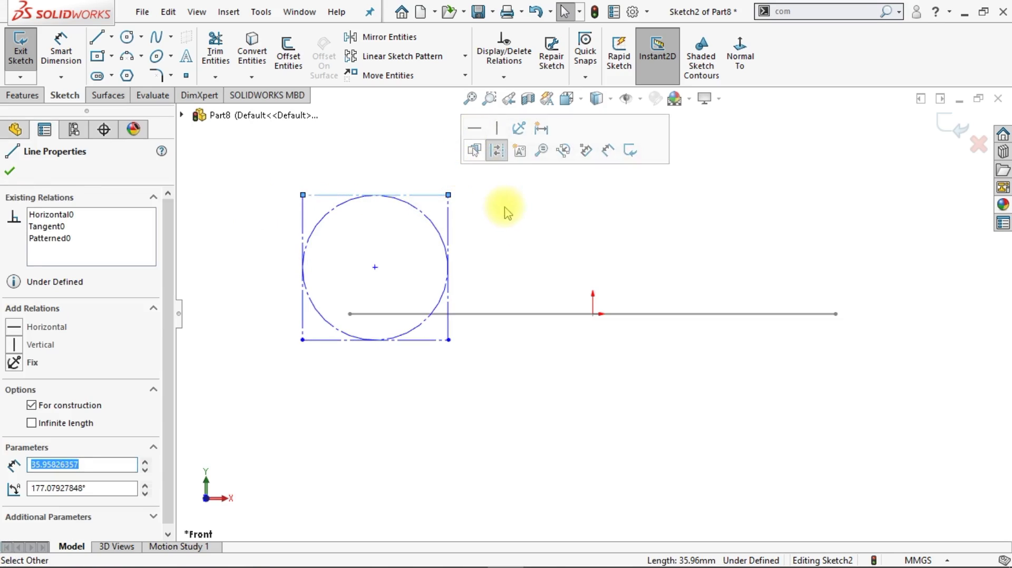
{"action": "left_click", "coordinate": [504, 213]}
{"action": "left_click", "coordinate": [375, 268]}
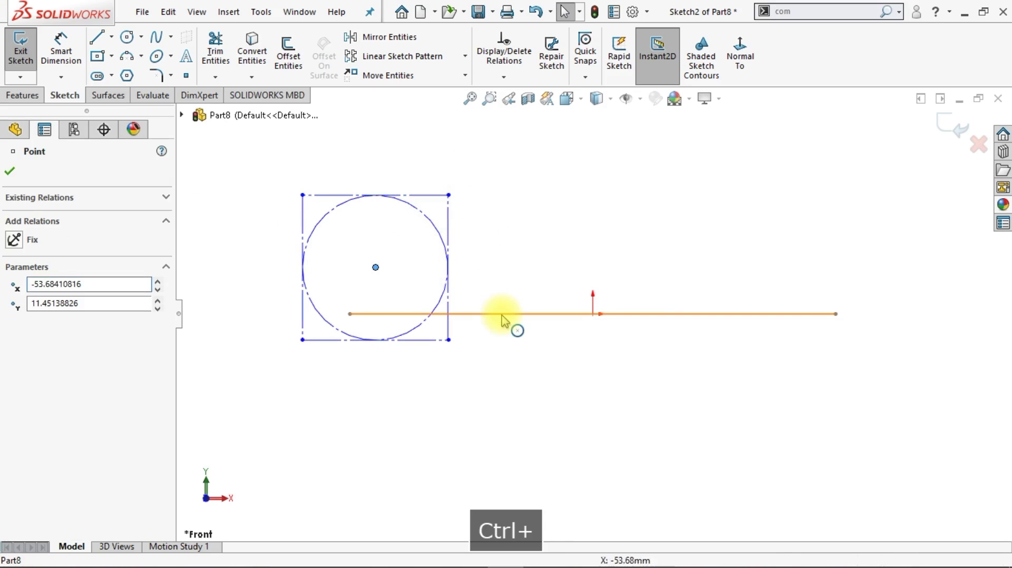
{"action": "left_click", "coordinate": [501, 314], "text": "ctrl"}
{"action": "left_click", "coordinate": [585, 258]}
{"action": "left_click", "coordinate": [571, 211]}
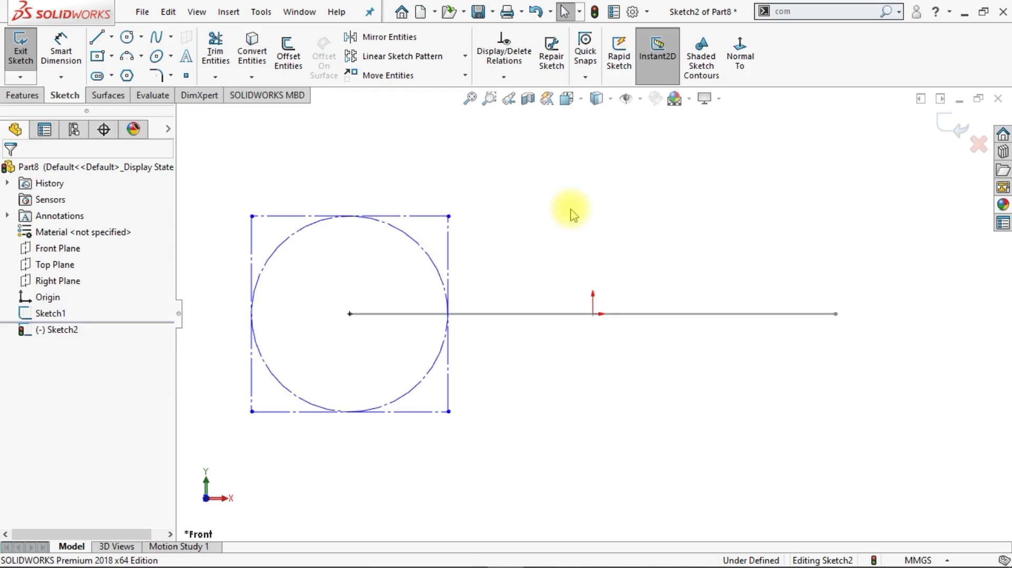
Dimension the square's side to 50.
{"action": "left_click", "coordinate": [62, 57]}
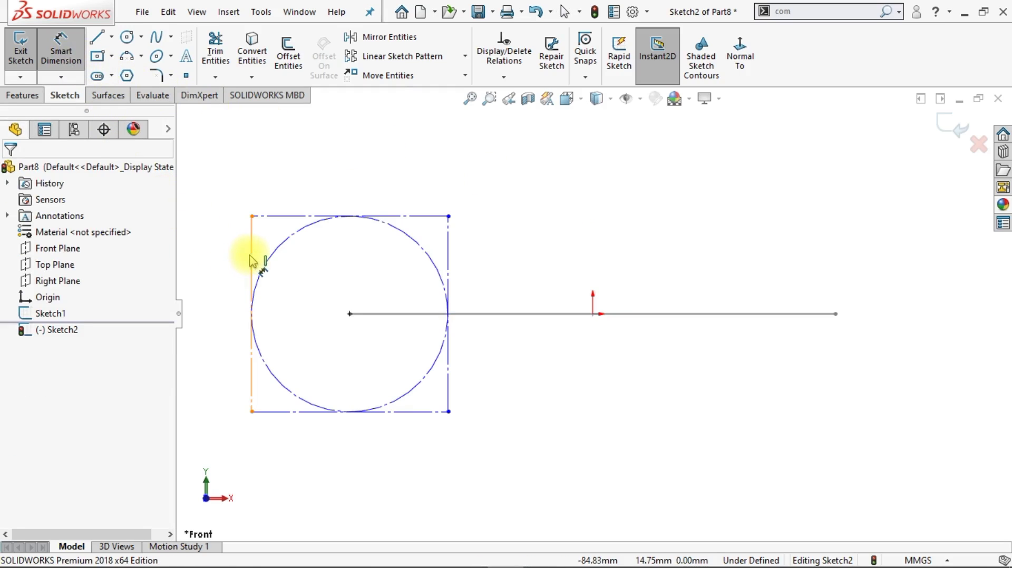
{"action": "left_click", "coordinate": [211, 297]}
{"action": "left_click", "coordinate": [211, 313]}
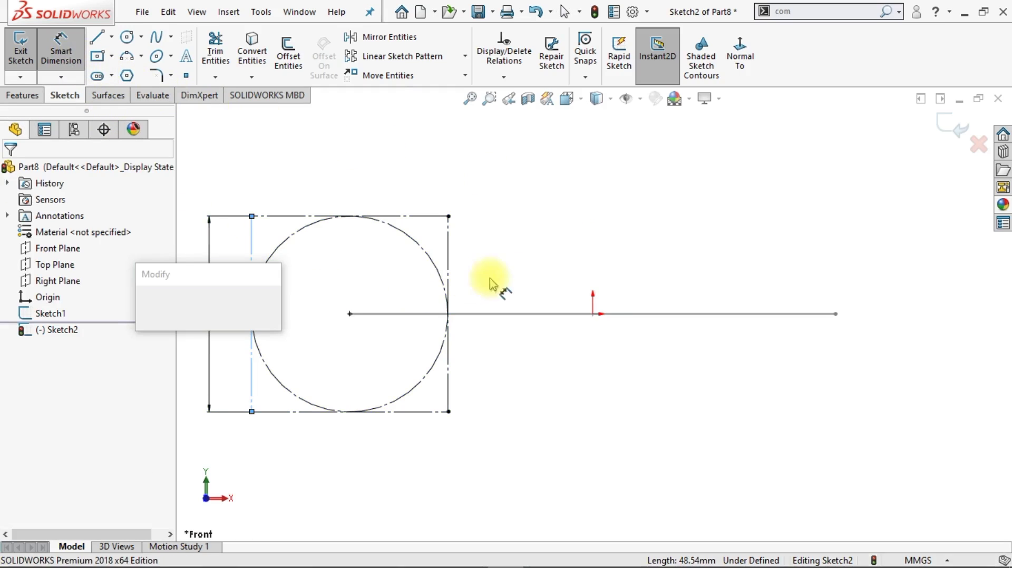
{"action": "type", "text": "50"}
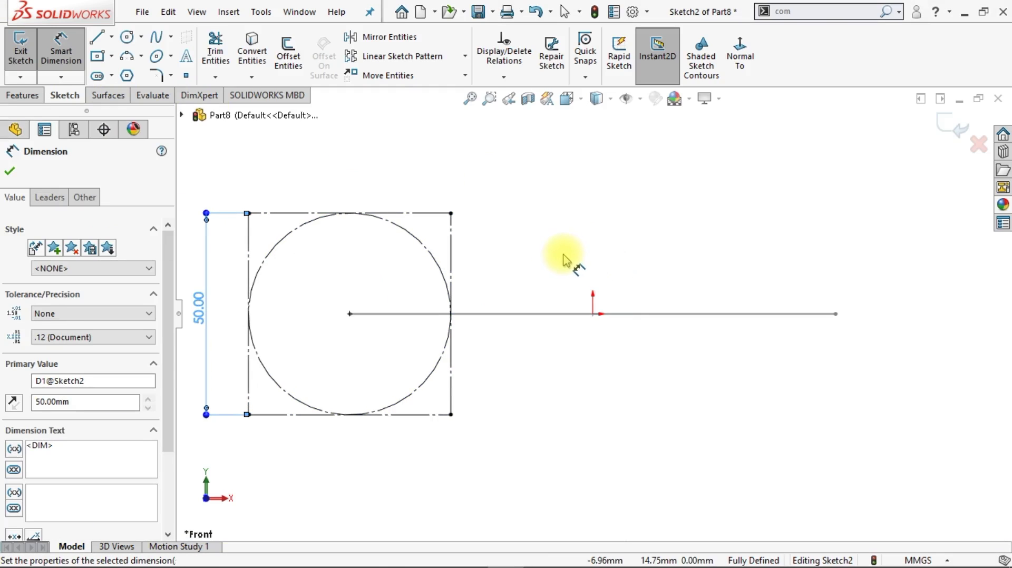
Draw a three-point arc between the square's top corners, bulging slightly above.
{"action": "left_click", "coordinate": [128, 61]}
{"action": "left_click", "coordinate": [306, 230]}
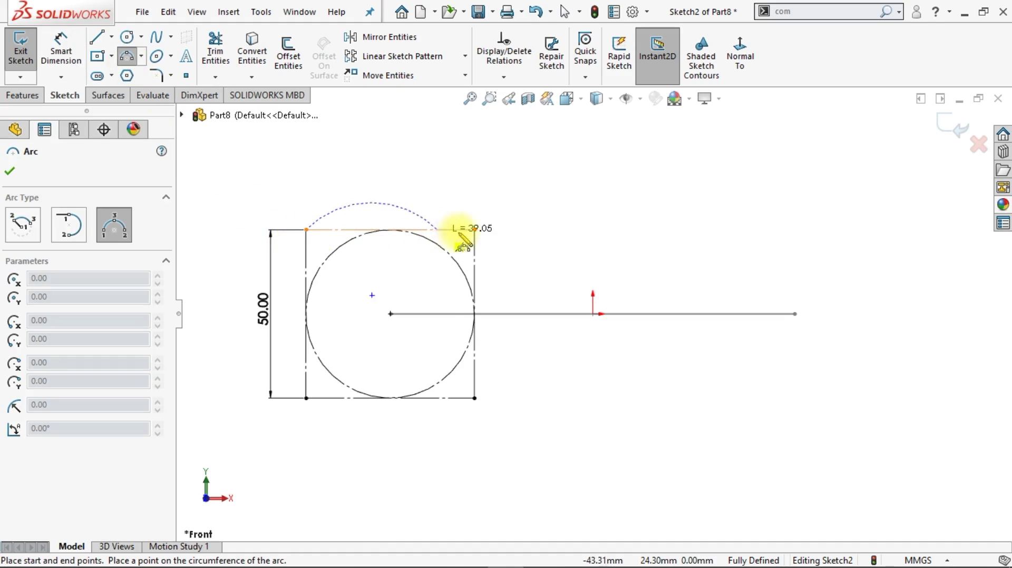
{"action": "left_click", "coordinate": [474, 230]}
{"action": "left_click", "coordinate": [416, 222]}
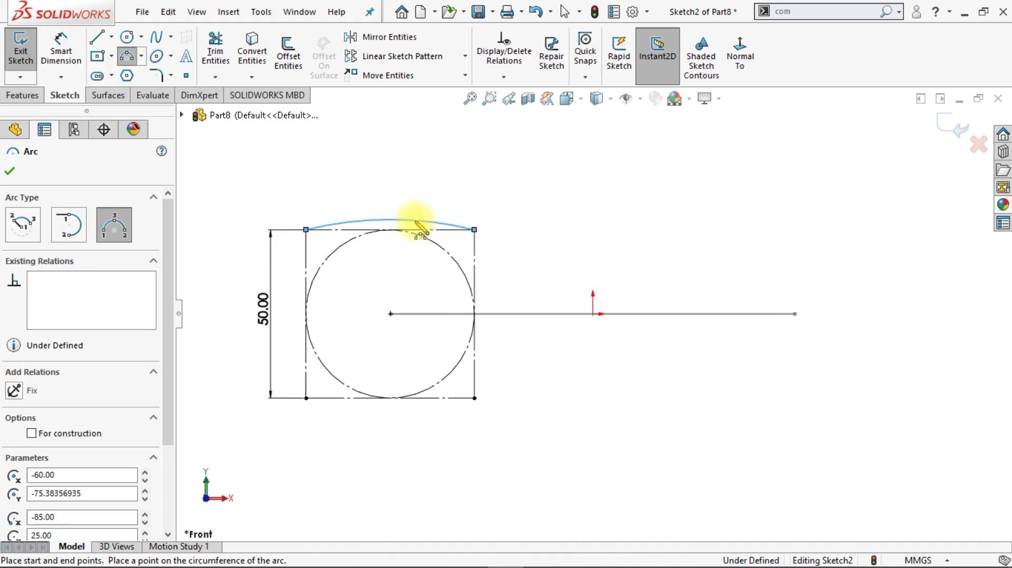
{"action": "key", "text": "Escape"}
Dimension the arc radius to 100.
{"action": "left_click", "coordinate": [61, 47]}
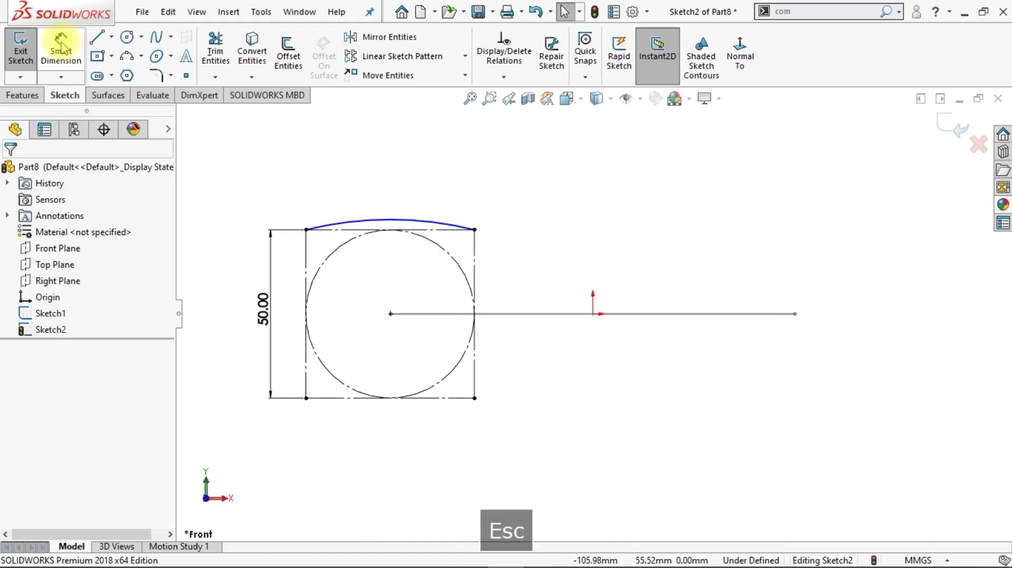
{"action": "left_click", "coordinate": [343, 186]}
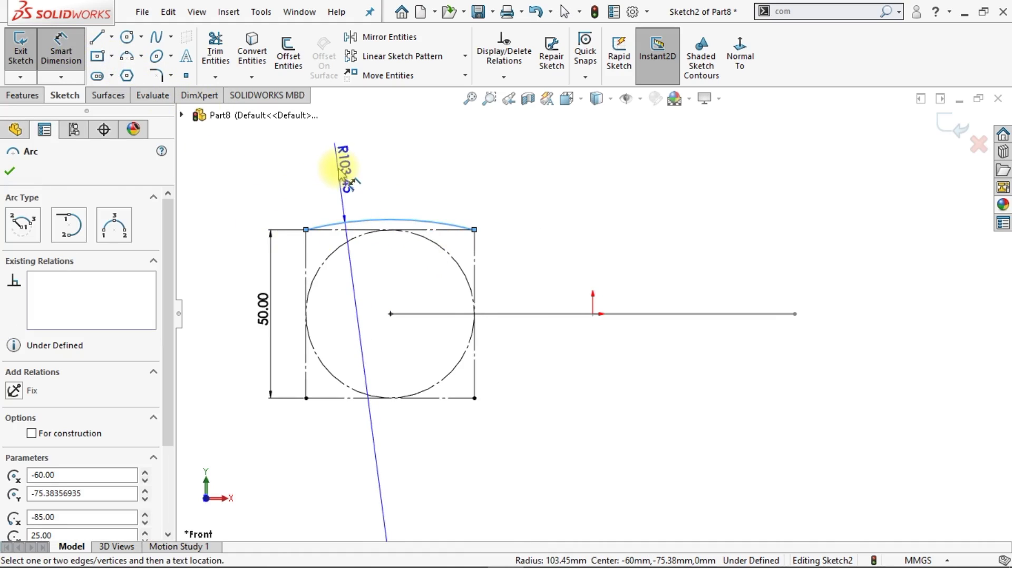
{"action": "left_click", "coordinate": [343, 177]}
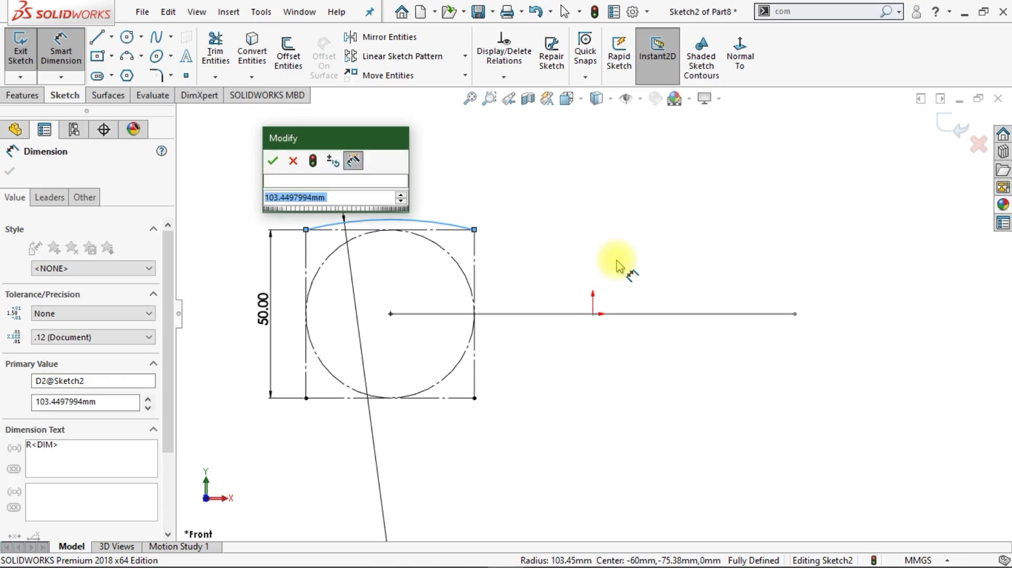
{"action": "type", "text": "100"}
{"action": "key", "text": "Return"}
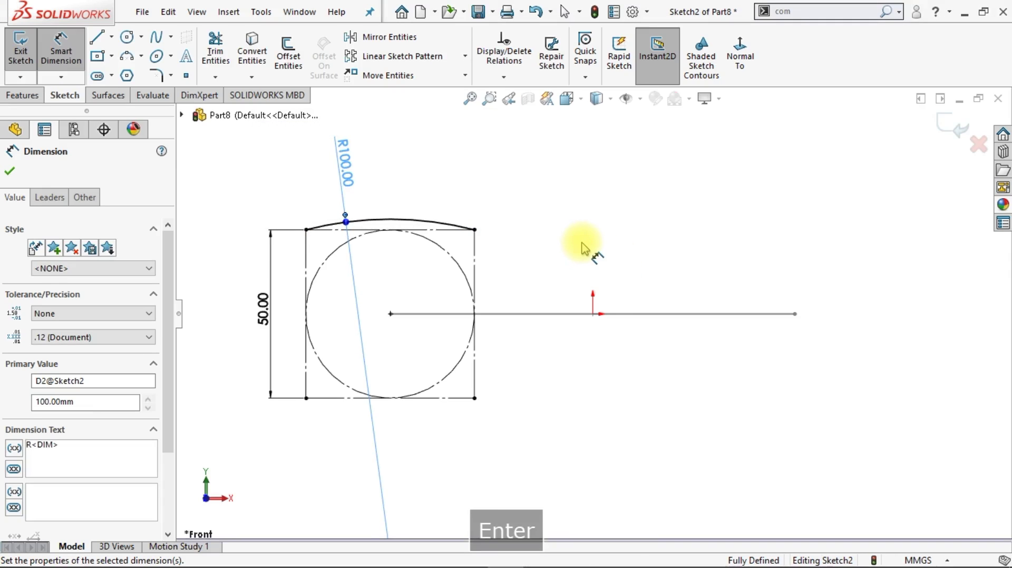
Circular-pattern the arc 4 times around the circle's centre point.
{"action": "left_click", "coordinate": [465, 55]}
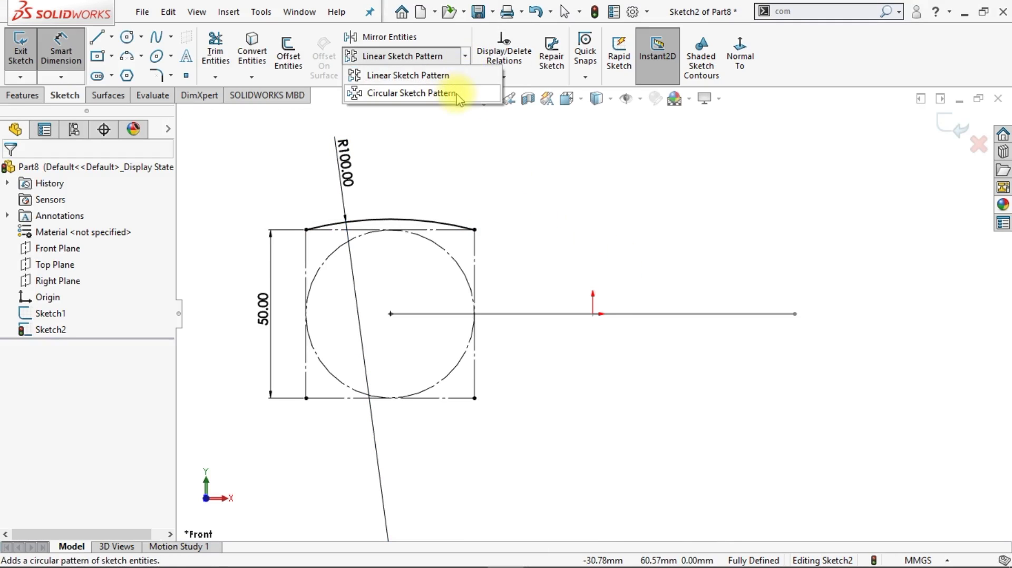
{"action": "left_click", "coordinate": [445, 94]}
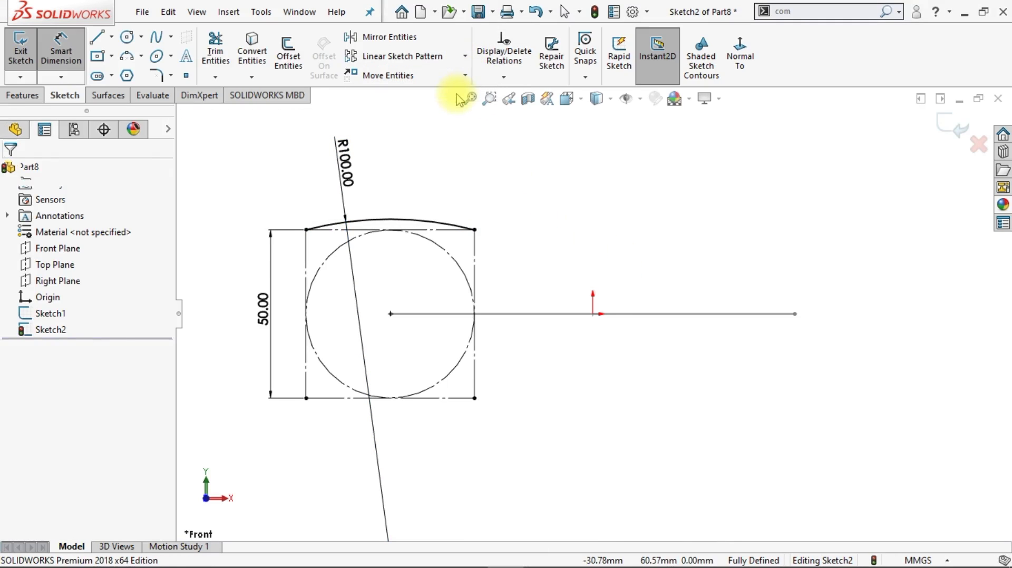
{"action": "left_click", "coordinate": [432, 227]}
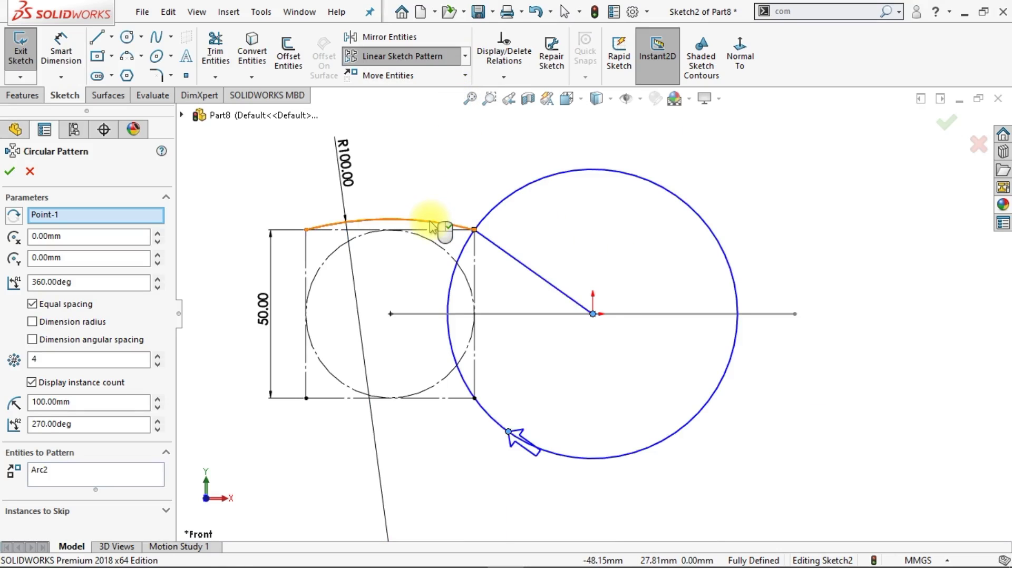
{"action": "right_click", "coordinate": [136, 223]}
{"action": "left_click", "coordinate": [174, 227]}
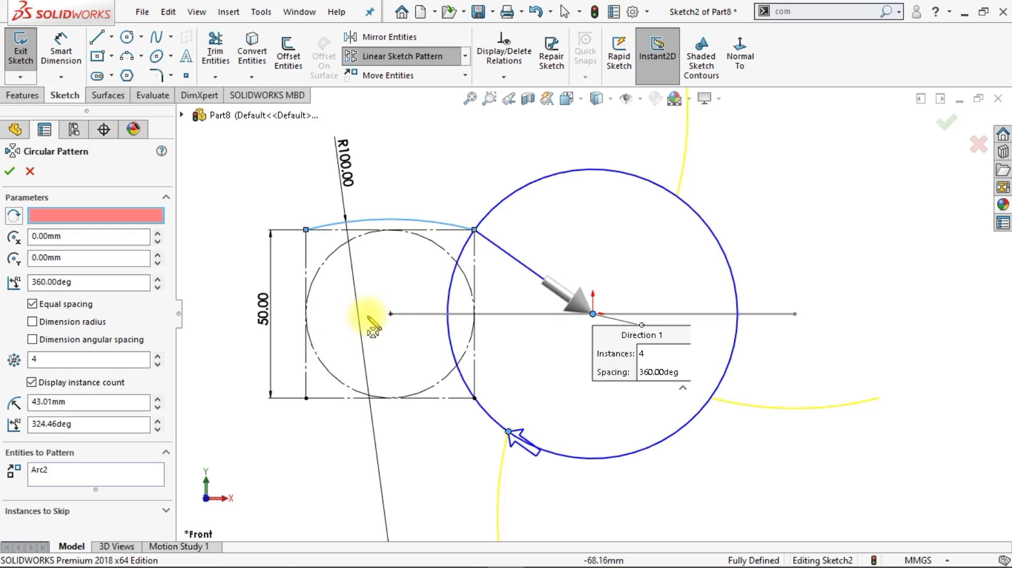
{"action": "left_click", "coordinate": [390, 314]}
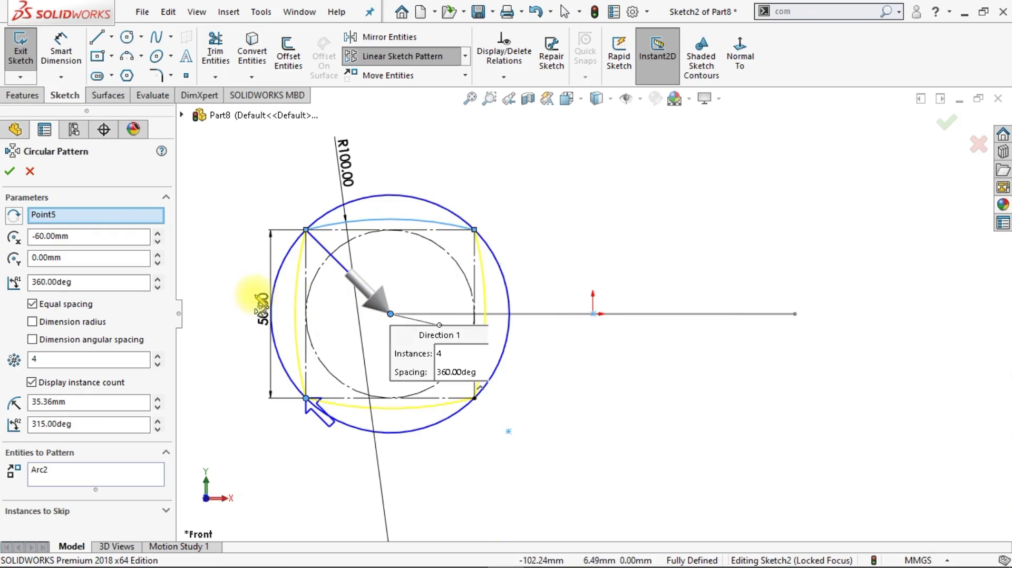
{"action": "left_click_drag", "start_coordinate": [399, 376], "coordinate": [570, 415]}
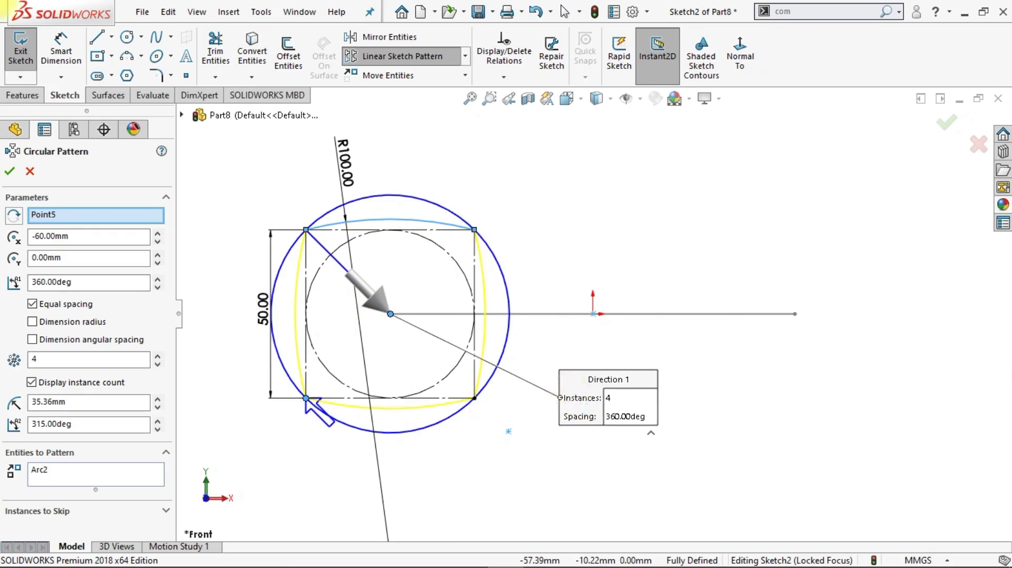
{"action": "left_click", "coordinate": [11, 174]}
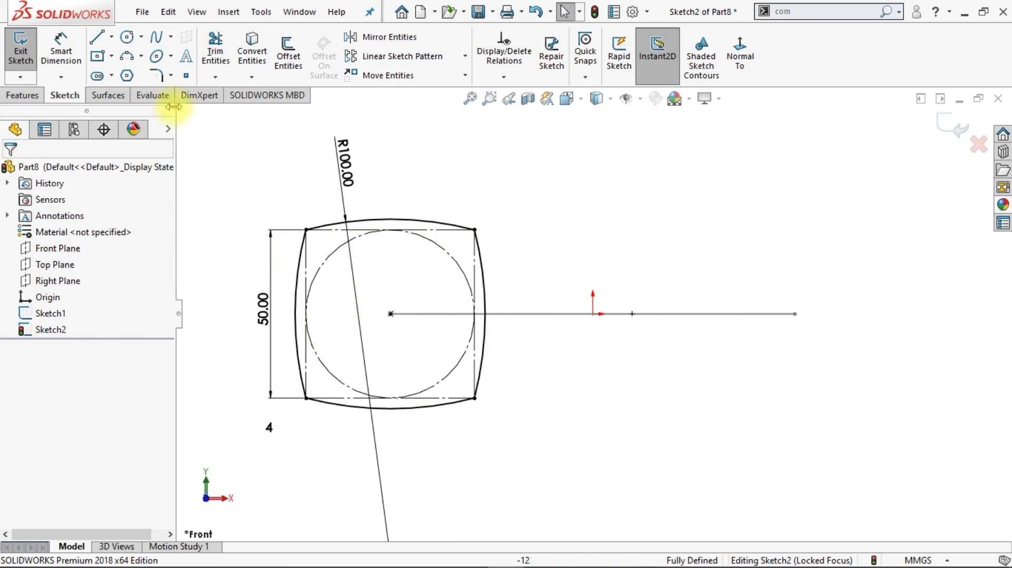
Extrude the bulging outline as a Blind 10 mm surface.
{"action": "left_click", "coordinate": [108, 95]}
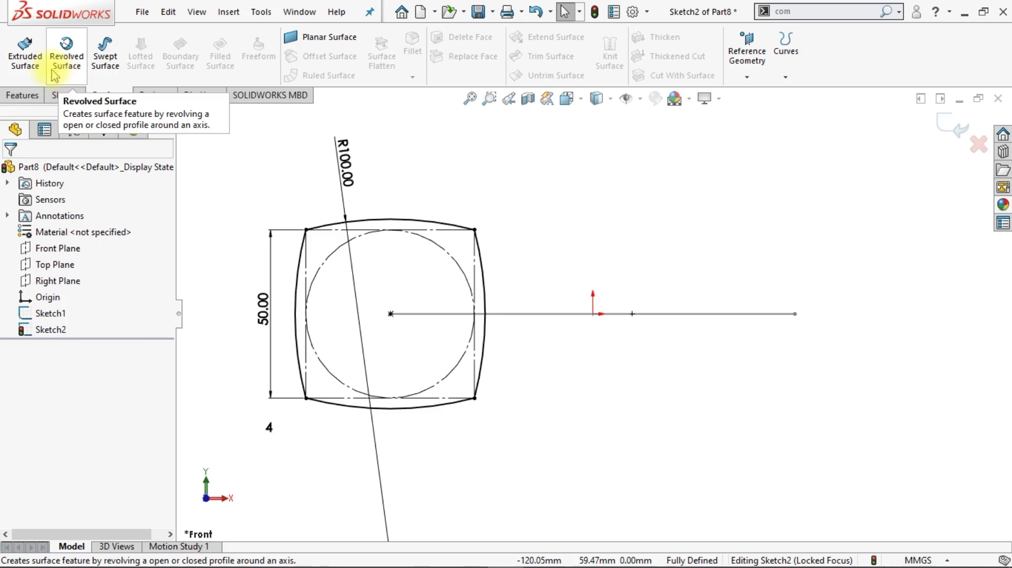
{"action": "left_click", "coordinate": [25, 53]}
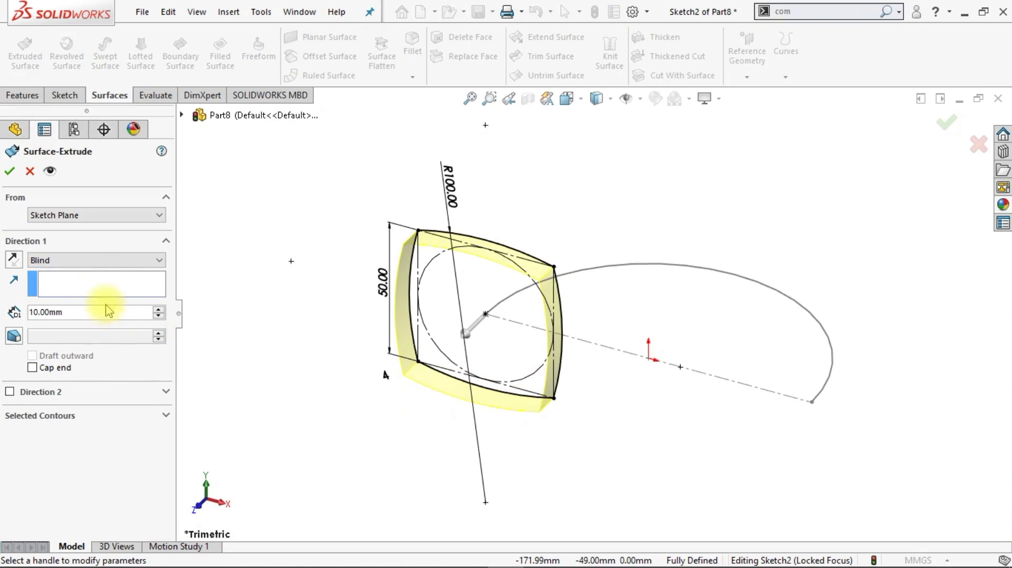
{"action": "left_click", "coordinate": [10, 171]}
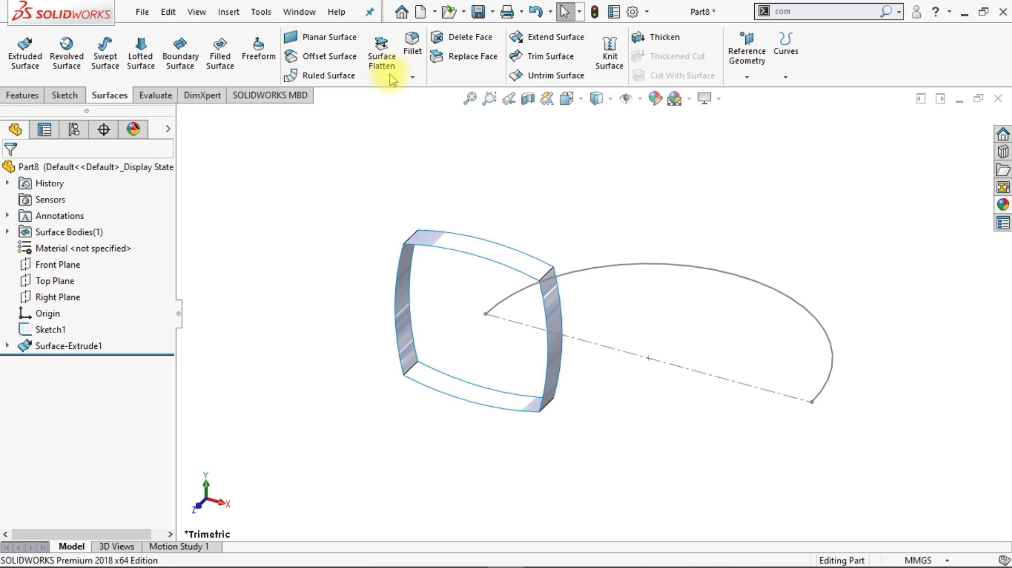
Round all four corner edges of the band with 10 mm curvature-continuous fillets.
{"action": "left_click", "coordinate": [413, 52]}
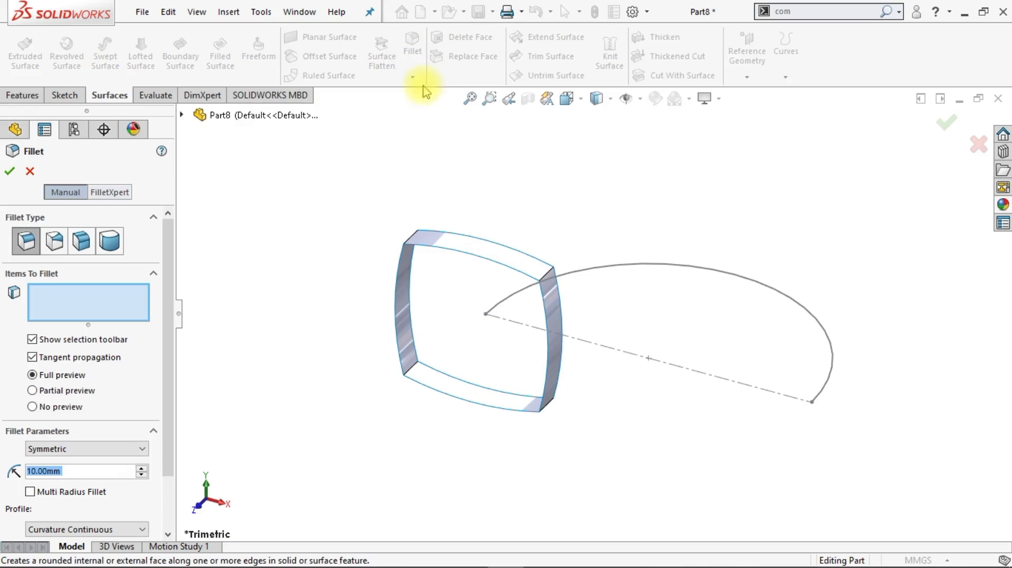
{"action": "left_click", "coordinate": [548, 279]}
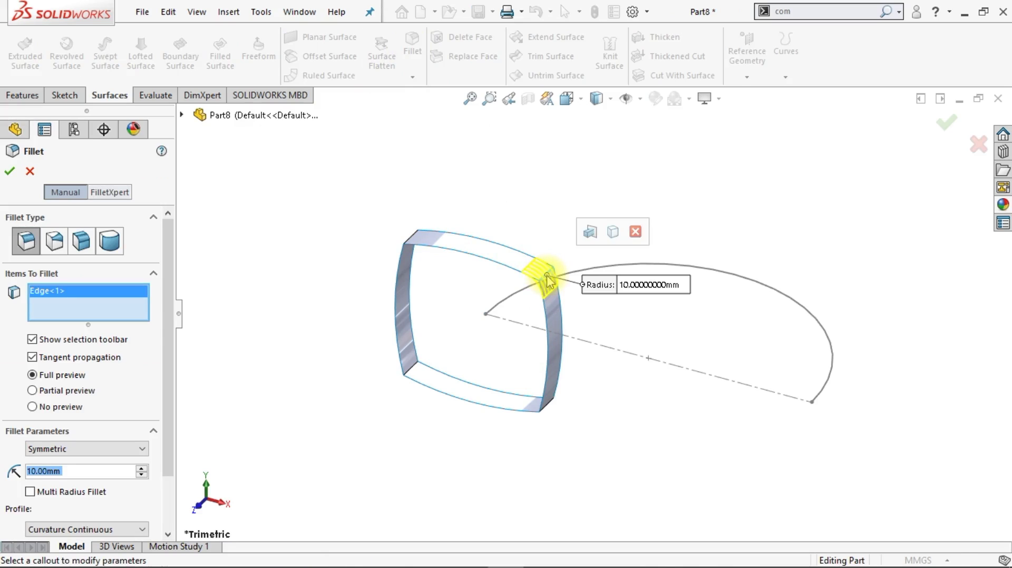
{"action": "left_click", "coordinate": [586, 230]}
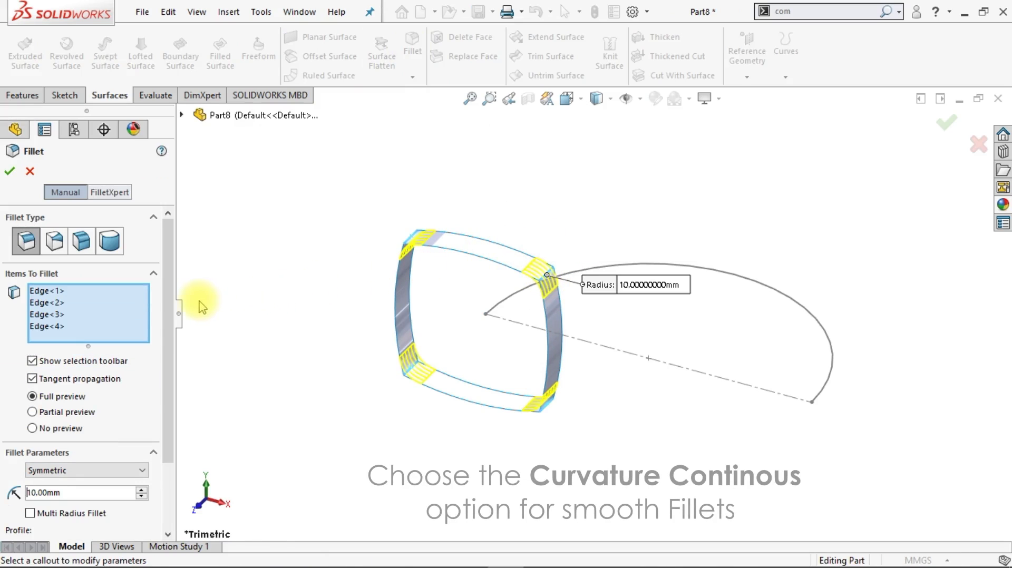
{"action": "scroll", "coordinate": [169, 337], "scroll_direction": "down", "scroll_amount": 3}
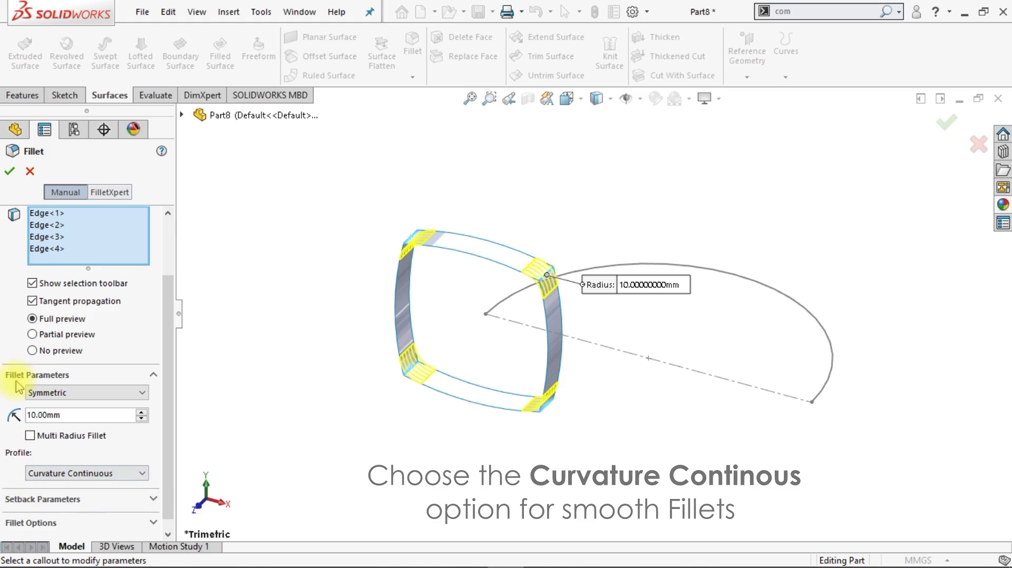
{"action": "left_click", "coordinate": [9, 172]}
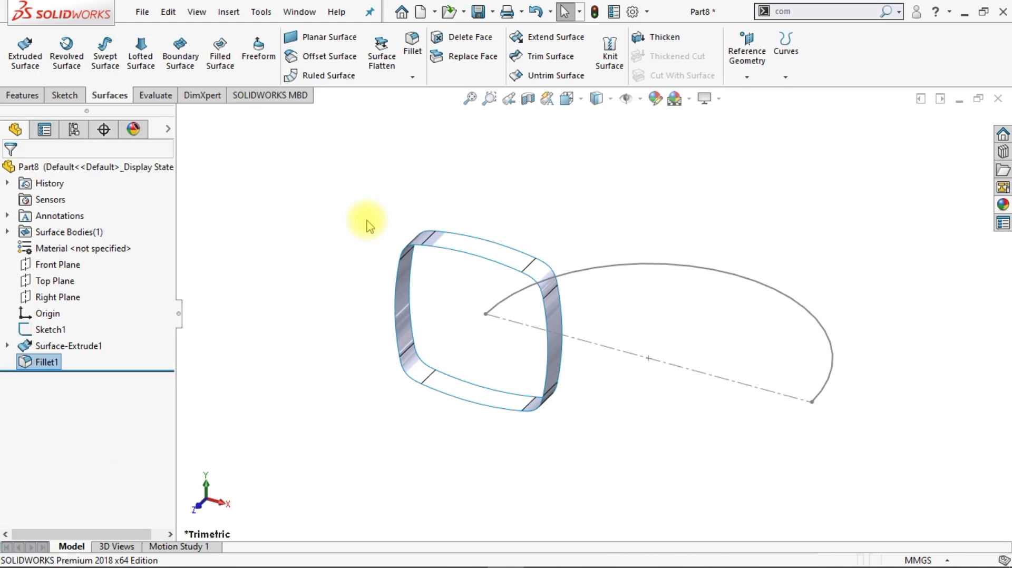
Start a Front Plane sketch and draw a vertical line up from the profile centre.
{"action": "left_click", "coordinate": [74, 265]}
{"action": "left_click", "coordinate": [75, 242]}
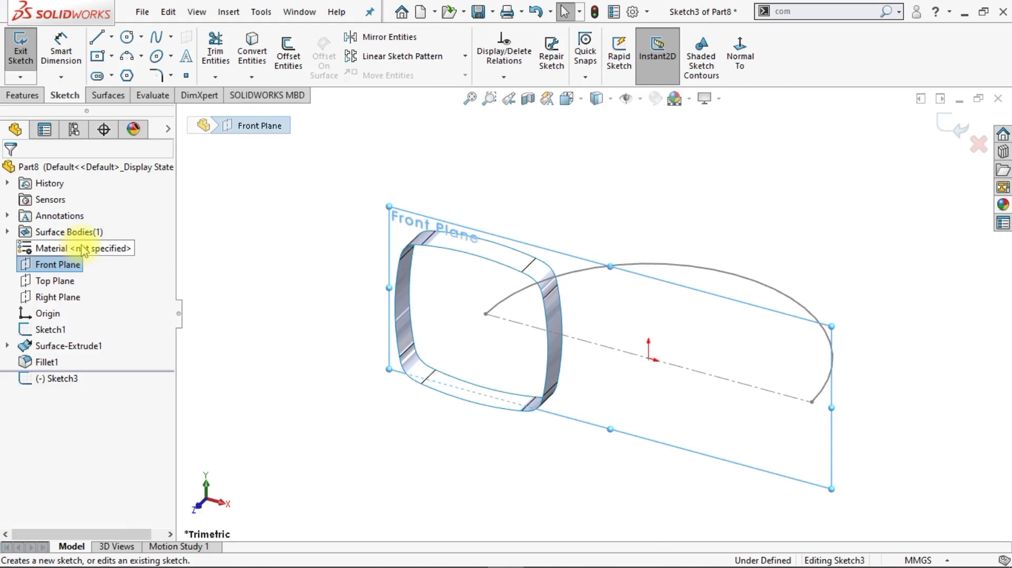
{"action": "left_click", "coordinate": [740, 52]}
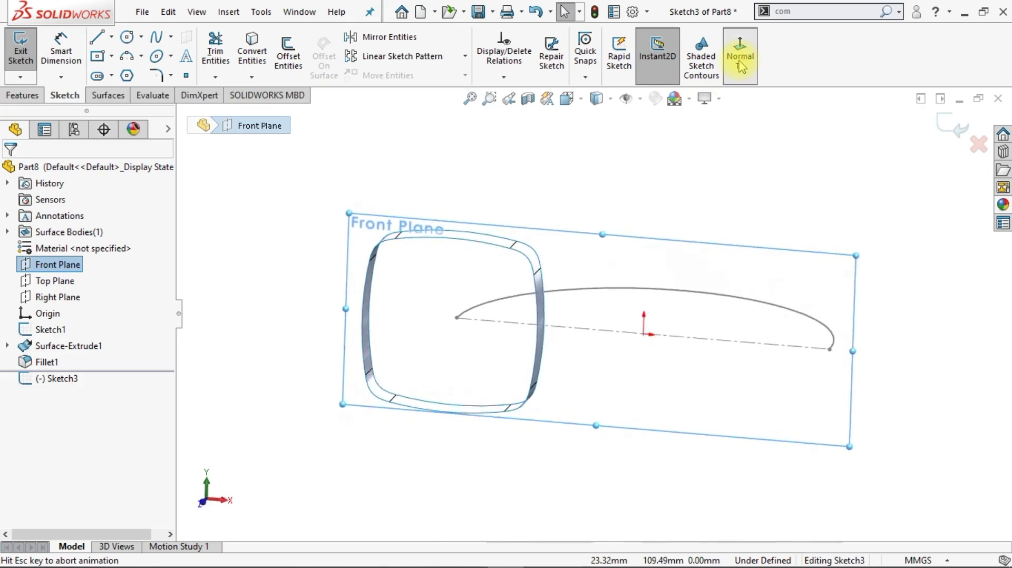
{"action": "left_click", "coordinate": [97, 38]}
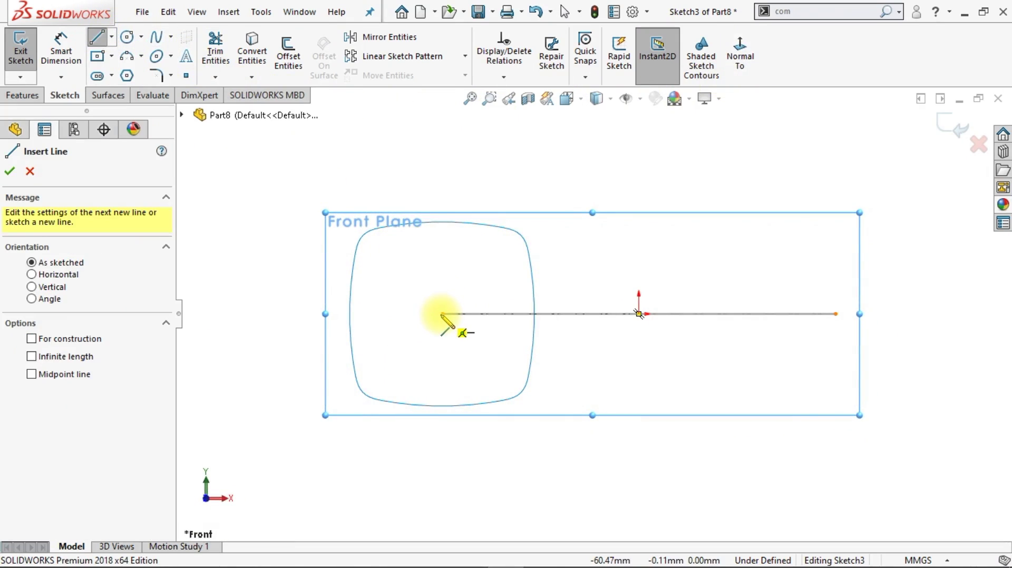
{"action": "left_click_drag", "start_coordinate": [443, 314], "coordinate": [441, 145]}
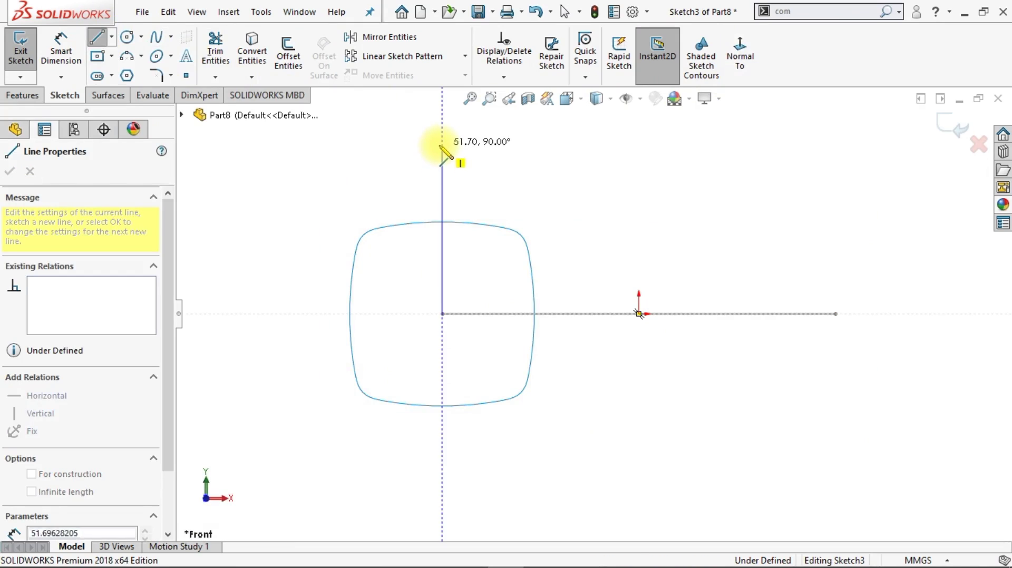
{"action": "key", "text": "Escape"}
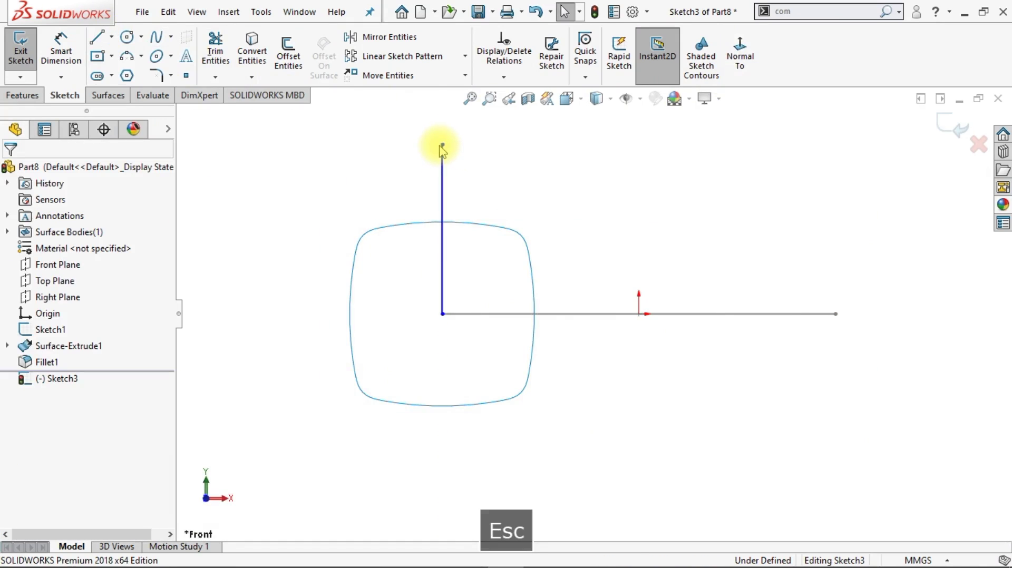
{"action": "left_click", "coordinate": [442, 315]}
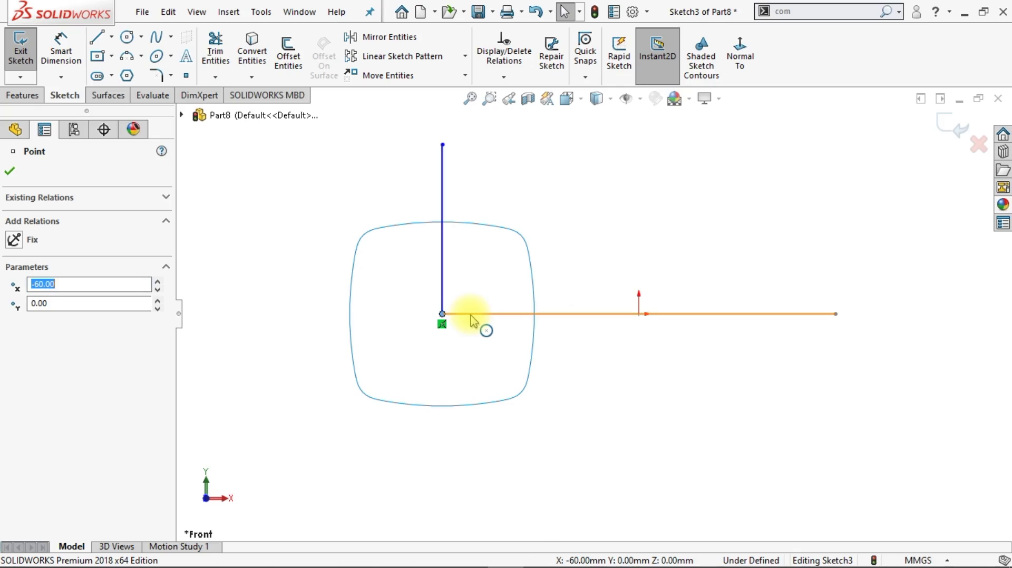
{"action": "left_click", "coordinate": [532, 316], "text": "ctrl"}
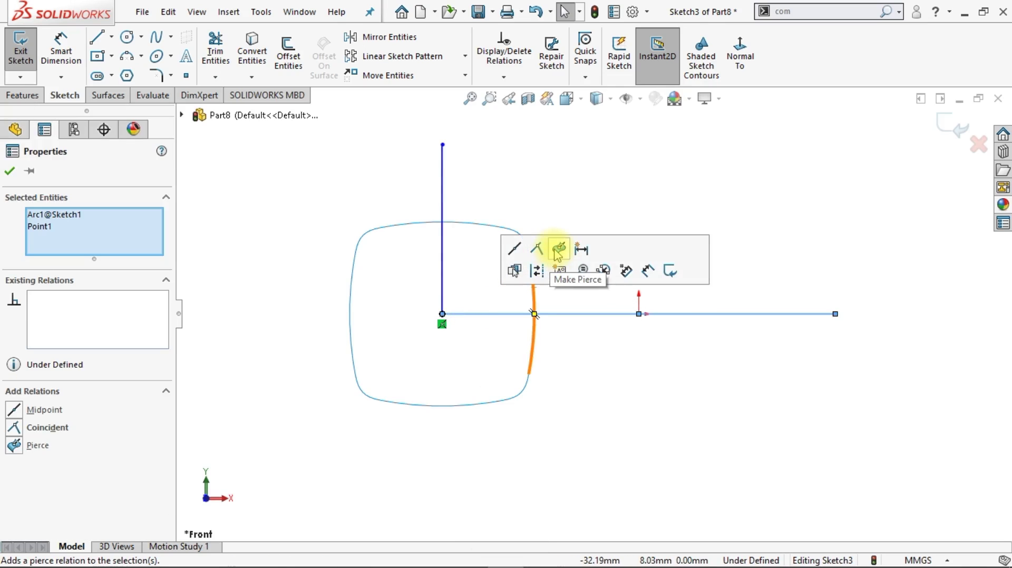
{"action": "left_click", "coordinate": [563, 221]}
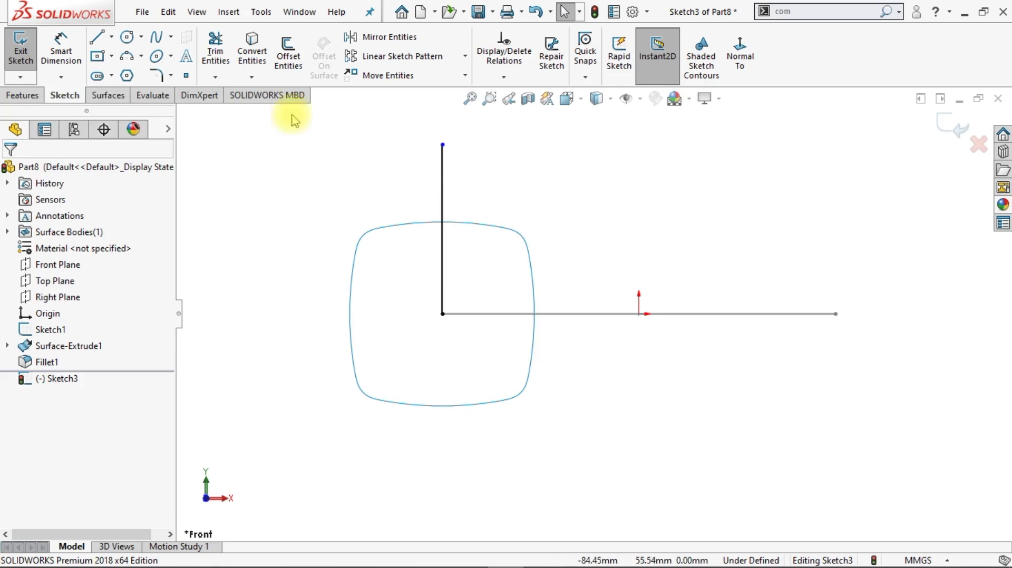
Dimension the vertical line to 50 mm.
{"action": "left_click", "coordinate": [64, 59]}
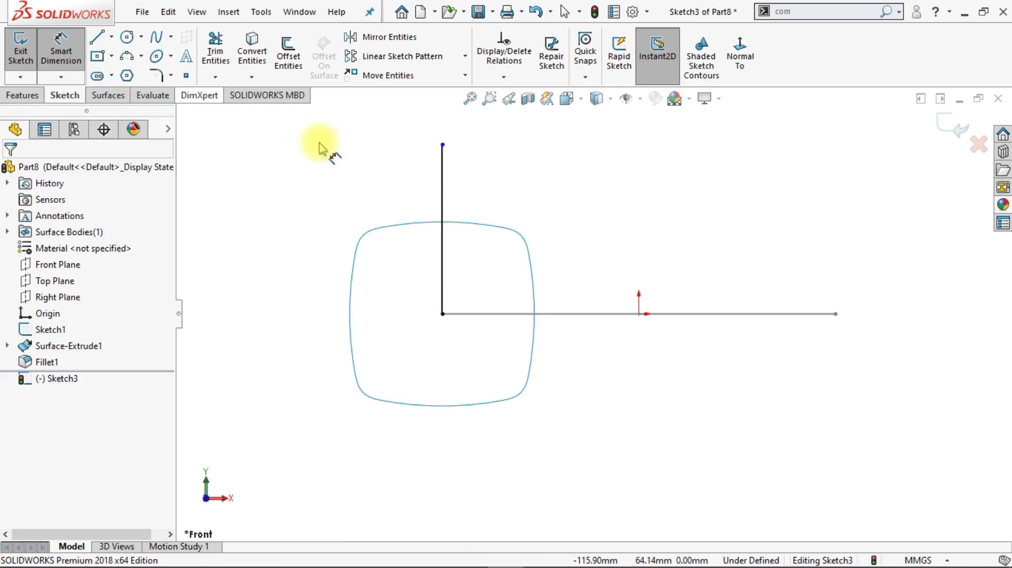
{"action": "left_click", "coordinate": [443, 190]}
{"action": "left_click", "coordinate": [329, 227]}
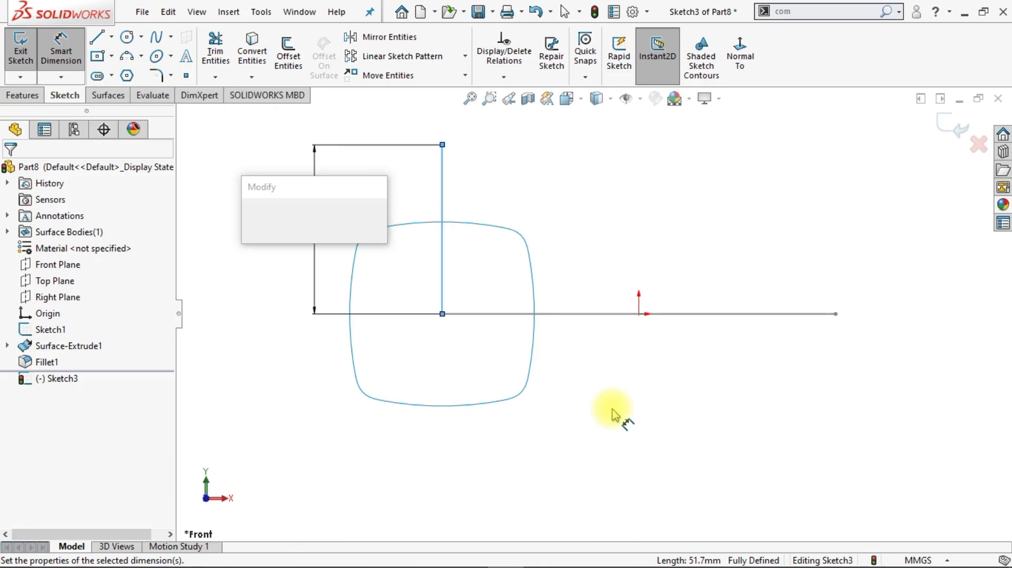
{"action": "type", "text": "50"}
{"action": "key", "text": "Return"}
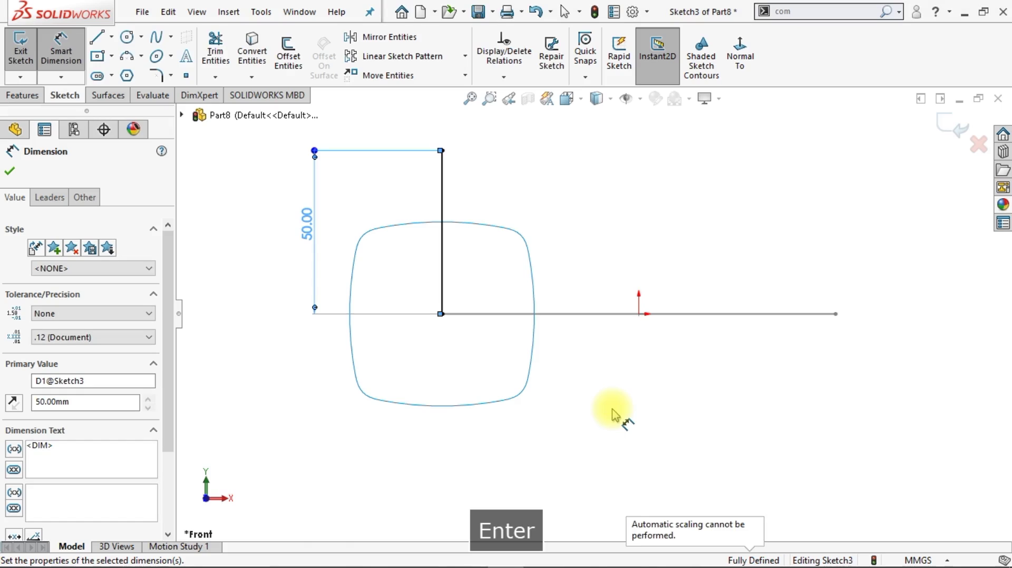
{"action": "left_click", "coordinate": [613, 415]}
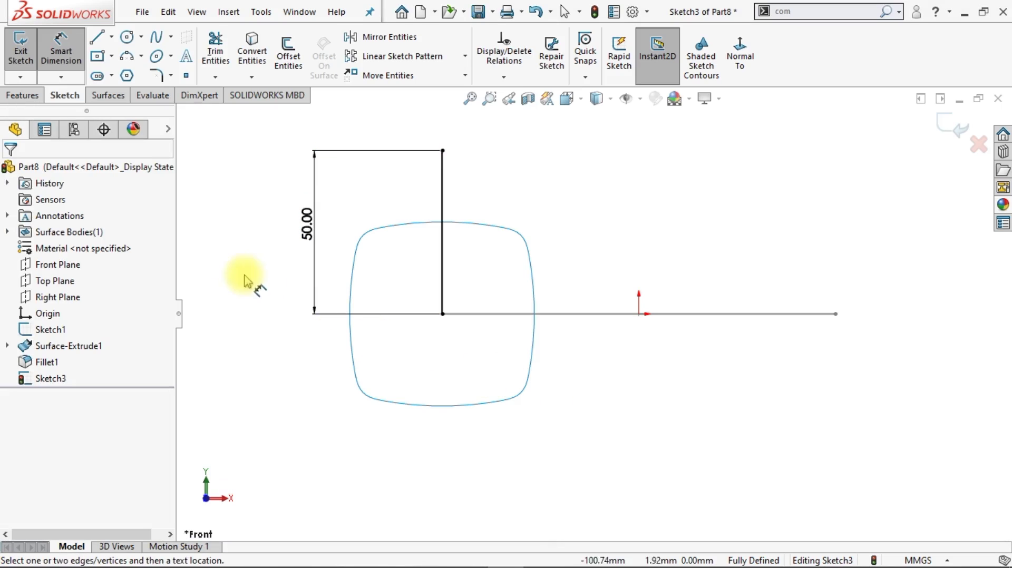
{"action": "left_click", "coordinate": [28, 100]}
Extrude the line as a 1 mm mid-plane thin feature, 10 mm deep.
{"action": "left_click", "coordinate": [25, 62]}
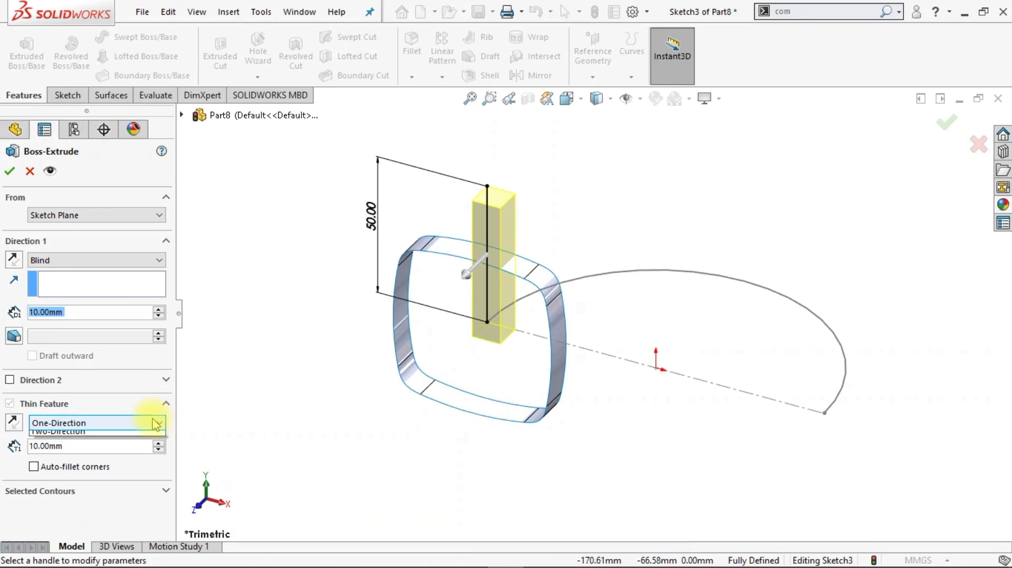
{"action": "left_click", "coordinate": [123, 452]}
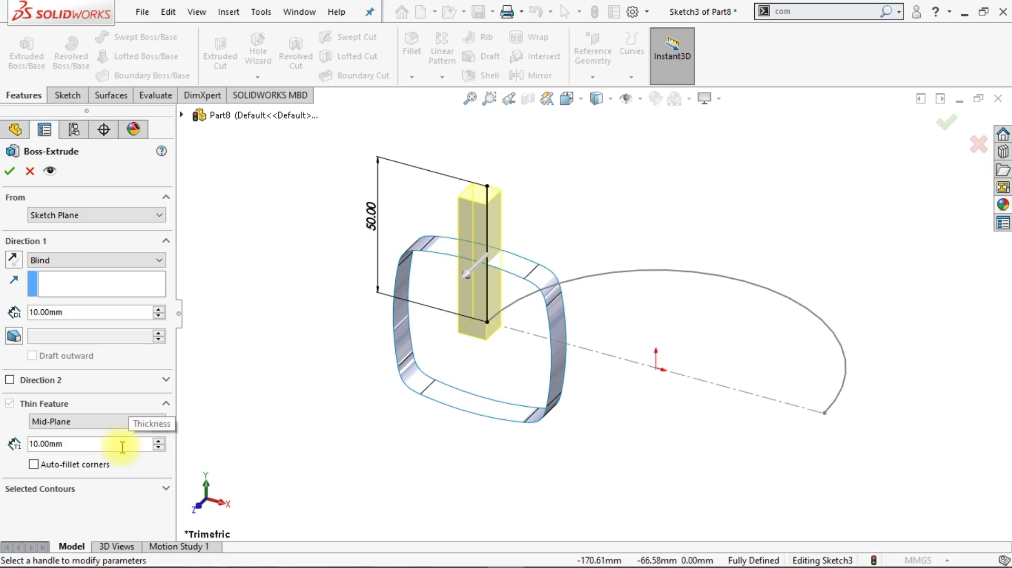
{"action": "left_click_drag", "start_coordinate": [123, 447], "coordinate": [13, 447]}
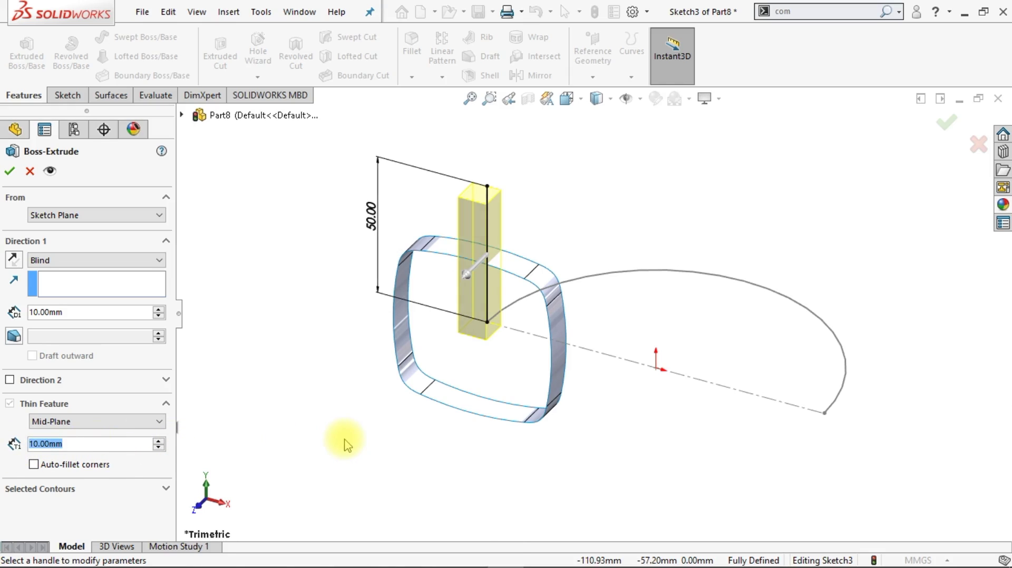
{"action": "type", "text": "1"}
{"action": "key", "text": "Return"}
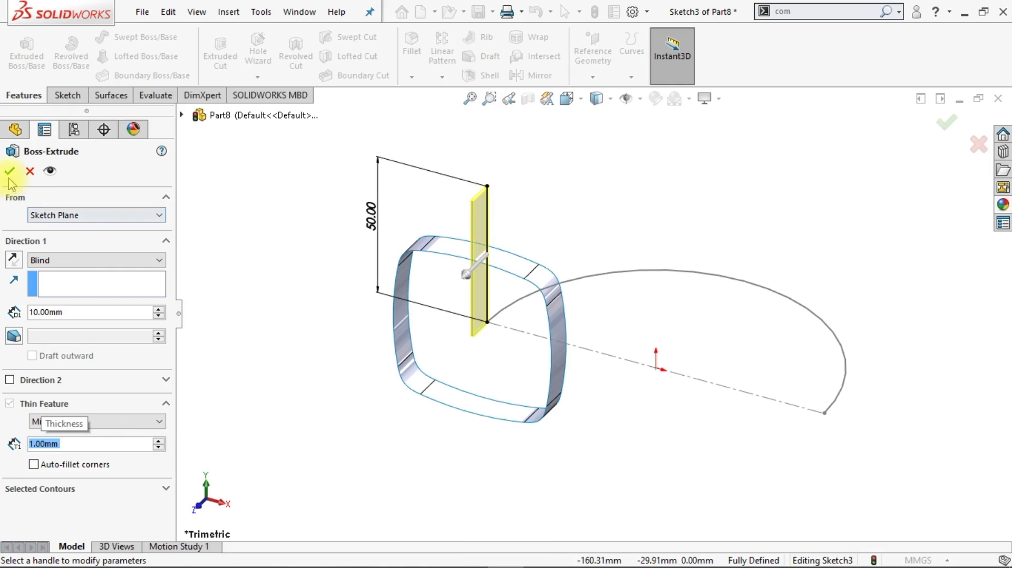
{"action": "left_click", "coordinate": [9, 171]}
{"action": "left_click", "coordinate": [251, 217]}
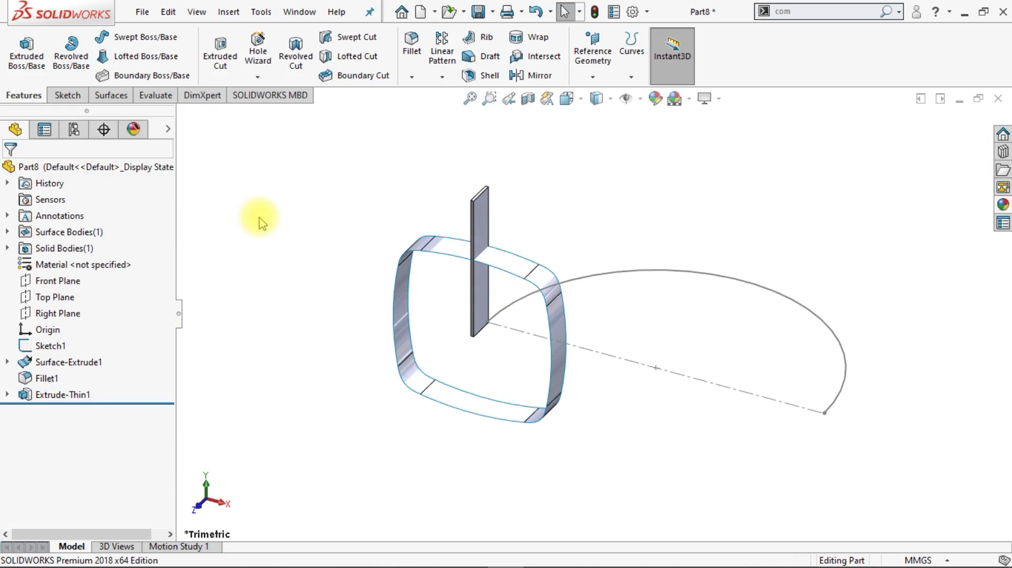
Create a reference axis through the profile centre point, perpendicular to the Front Plane.
{"action": "left_click", "coordinate": [592, 53]}
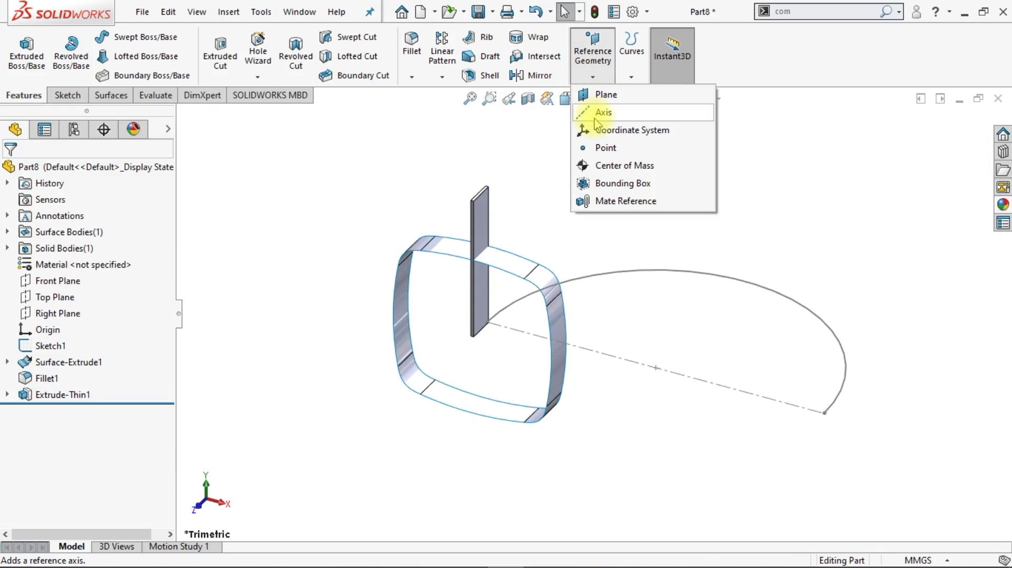
{"action": "left_click", "coordinate": [600, 113]}
{"action": "scroll", "coordinate": [469, 327], "scroll_direction": "down", "scroll_amount": 5}
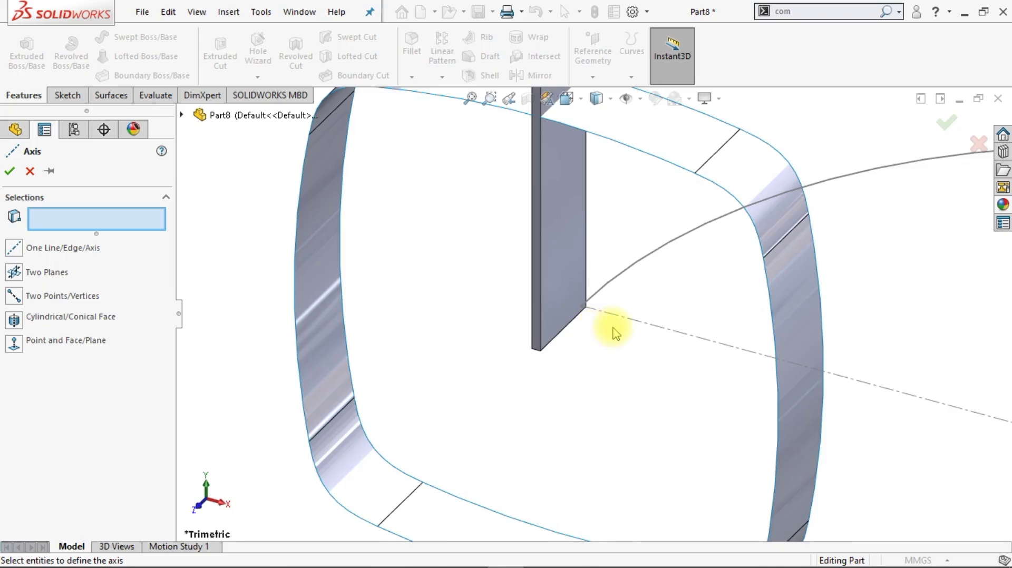
{"action": "scroll", "coordinate": [579, 316], "scroll_direction": "down", "scroll_amount": 4}
{"action": "left_click", "coordinate": [508, 257]}
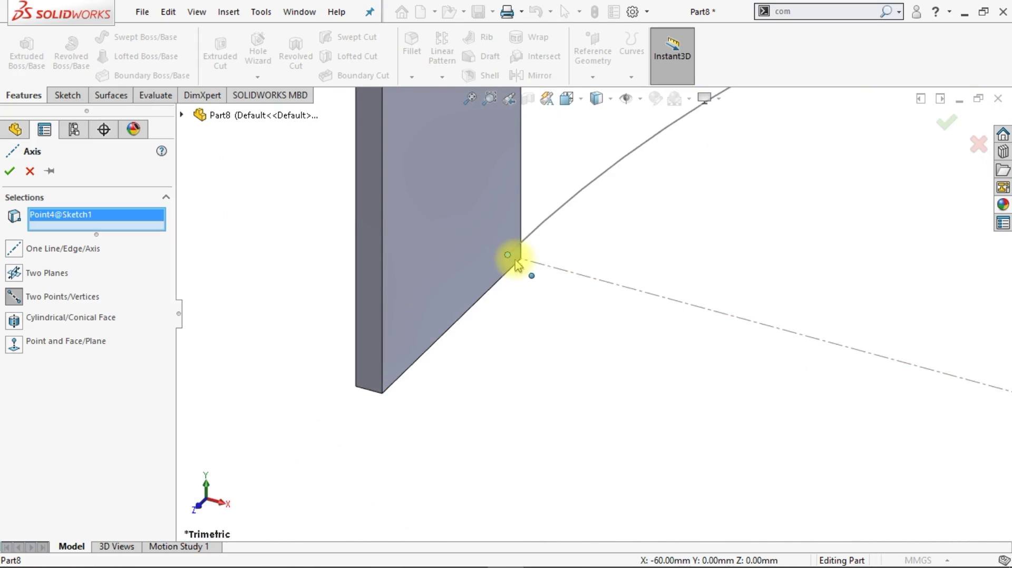
{"action": "key", "text": "ctrl+7"}
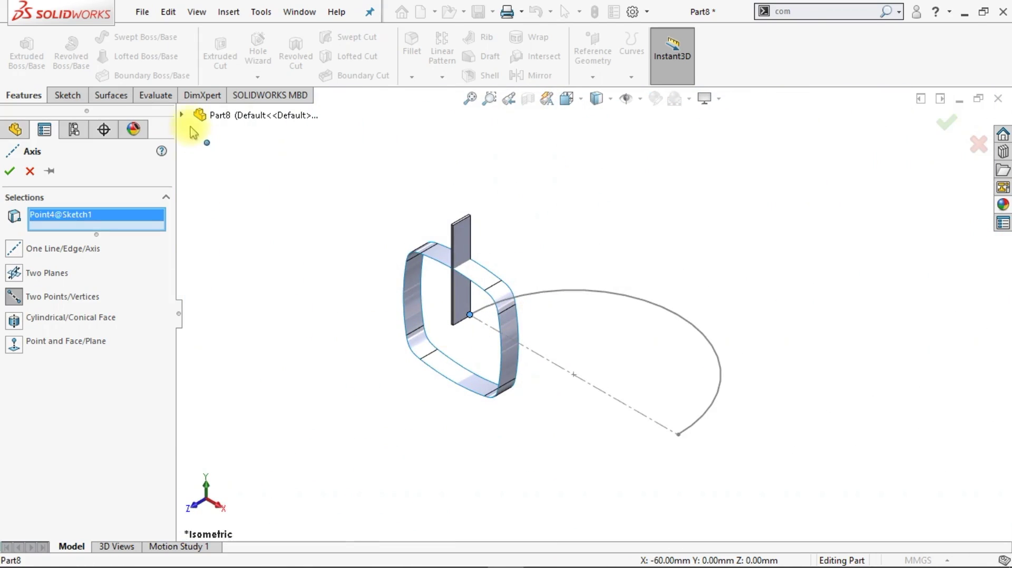
{"action": "left_click", "coordinate": [181, 115]}
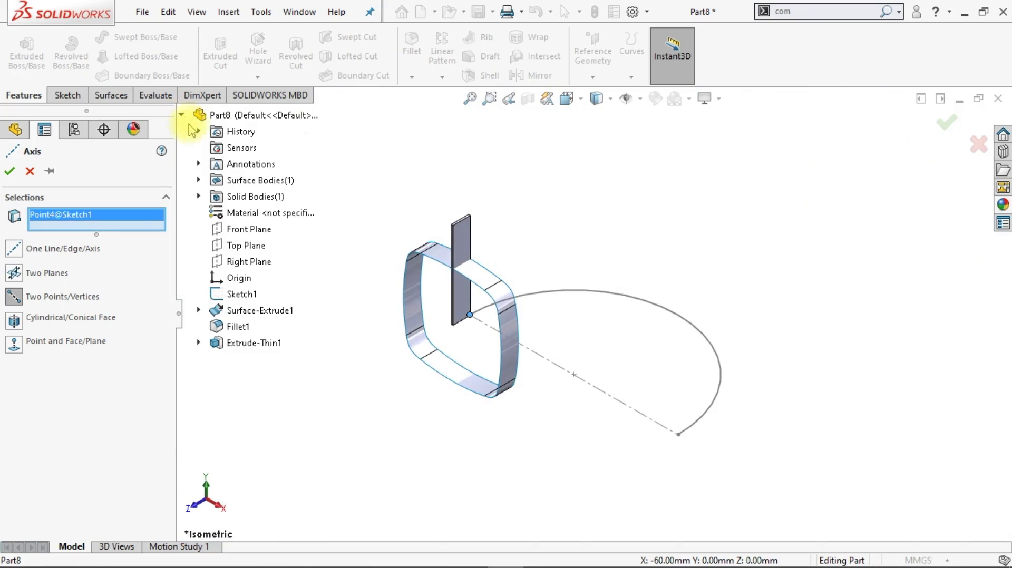
{"action": "left_click", "coordinate": [230, 232]}
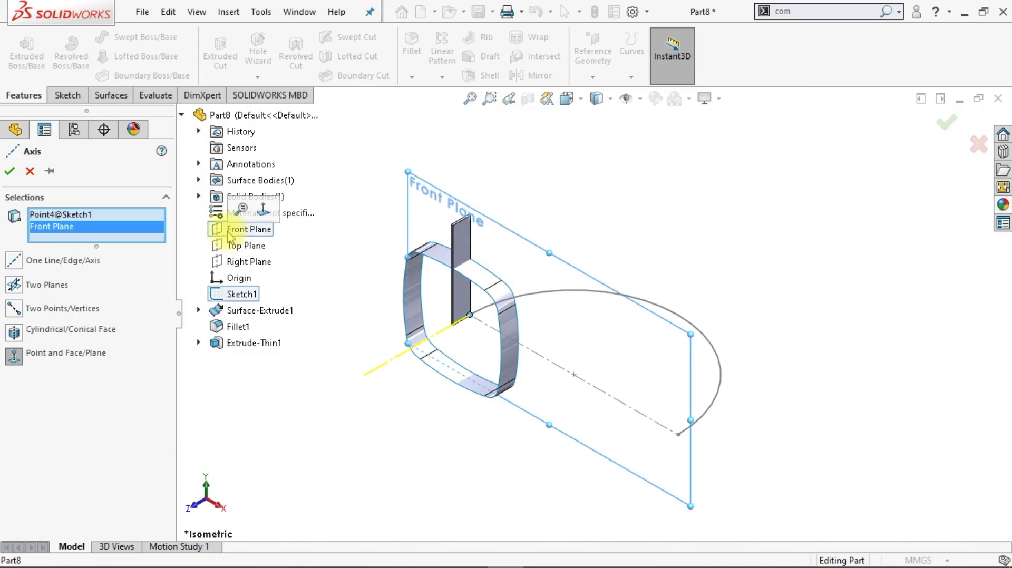
{"action": "left_click", "coordinate": [181, 115]}
{"action": "scroll", "coordinate": [371, 345], "scroll_direction": "down", "scroll_amount": 2}
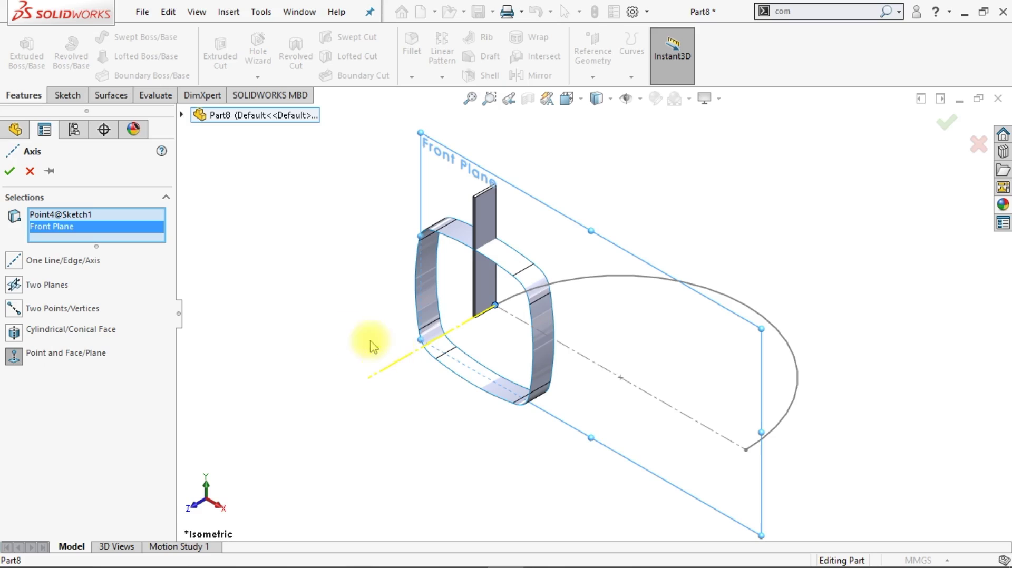
{"action": "left_click", "coordinate": [11, 170]}
{"action": "key", "text": "ctrl+7"}
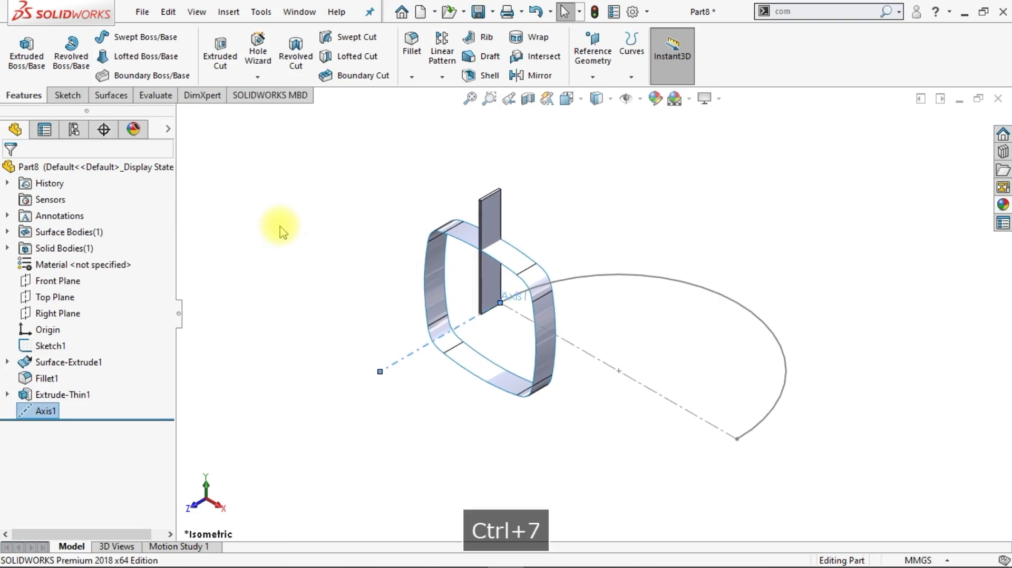
Circular-pattern Extrude-Thin1 into 48 equally spaced fins over 360° around Axis1.
{"action": "left_click", "coordinate": [442, 77]}
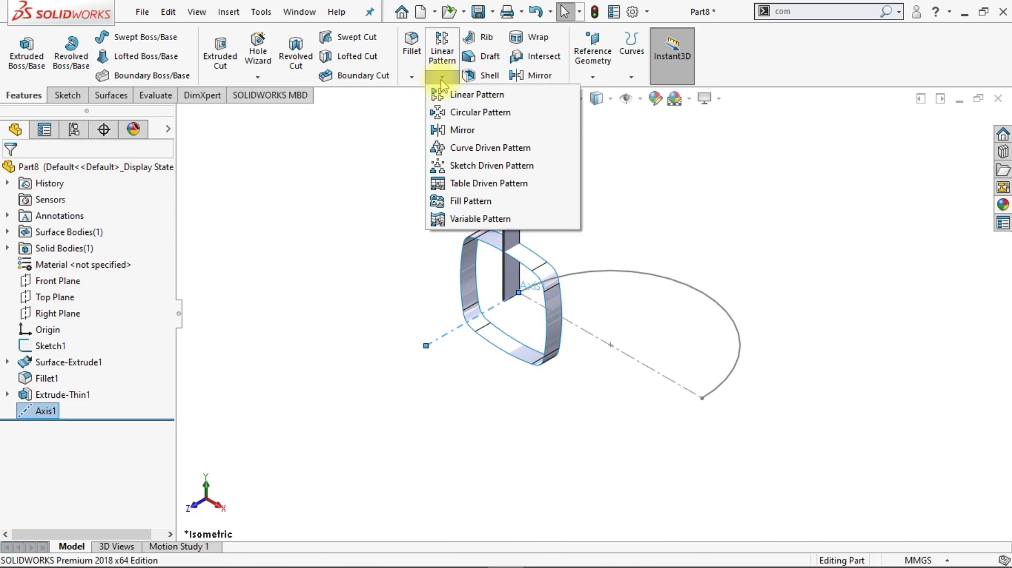
{"action": "key", "text": "Escape"}
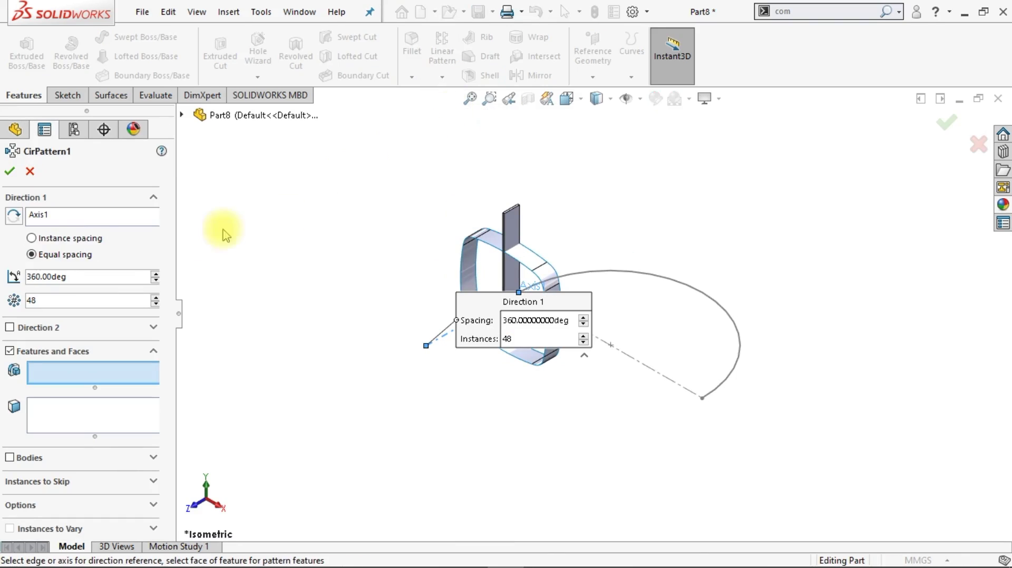
{"action": "left_click_drag", "start_coordinate": [463, 301], "coordinate": [239, 261]}
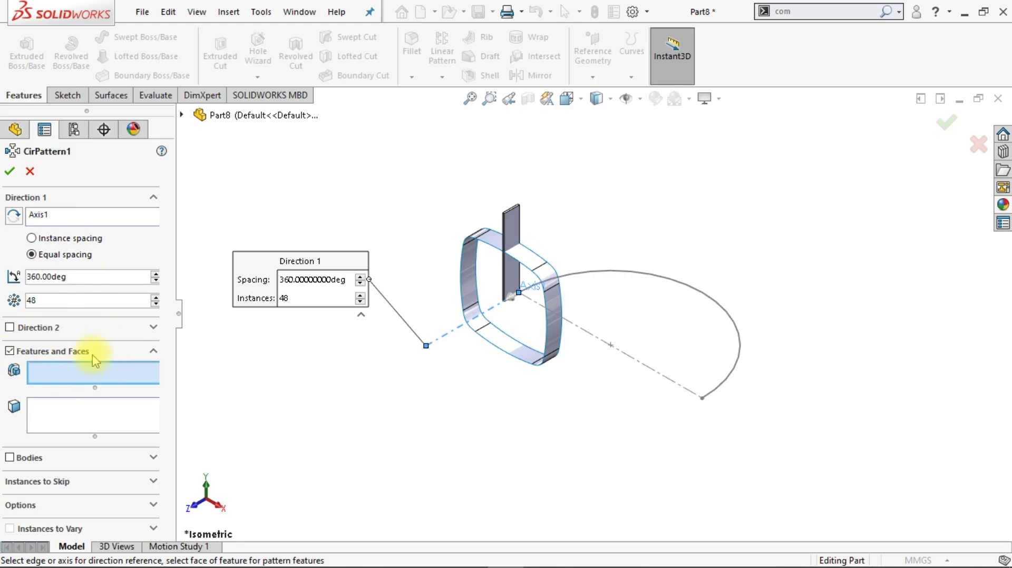
{"action": "left_click", "coordinate": [513, 232]}
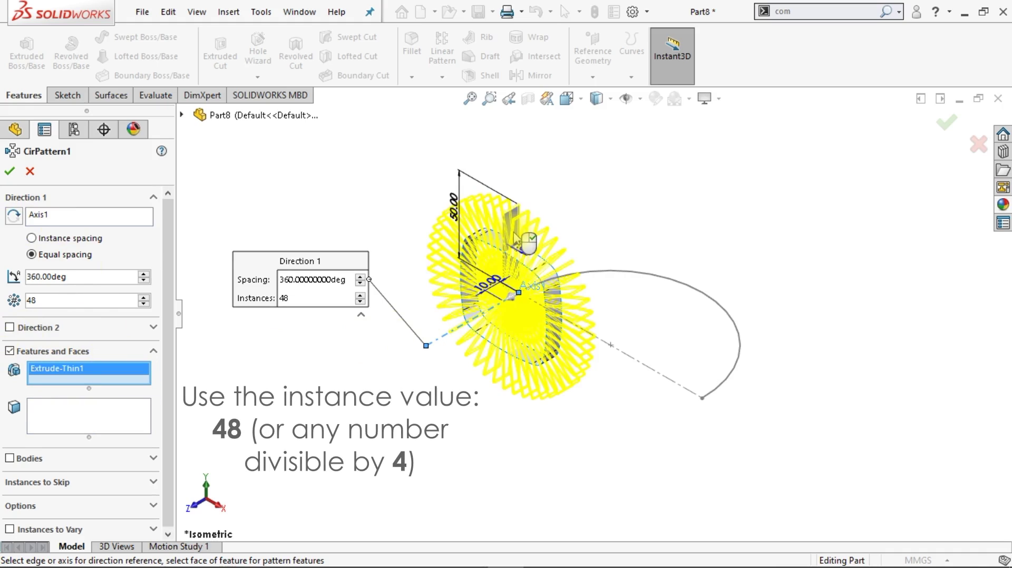
{"action": "scroll", "coordinate": [484, 296], "scroll_direction": "down", "scroll_amount": 2}
{"action": "middle_click_drag", "start_coordinate": [406, 220], "coordinate": [422, 226], "text": "ctrl"}
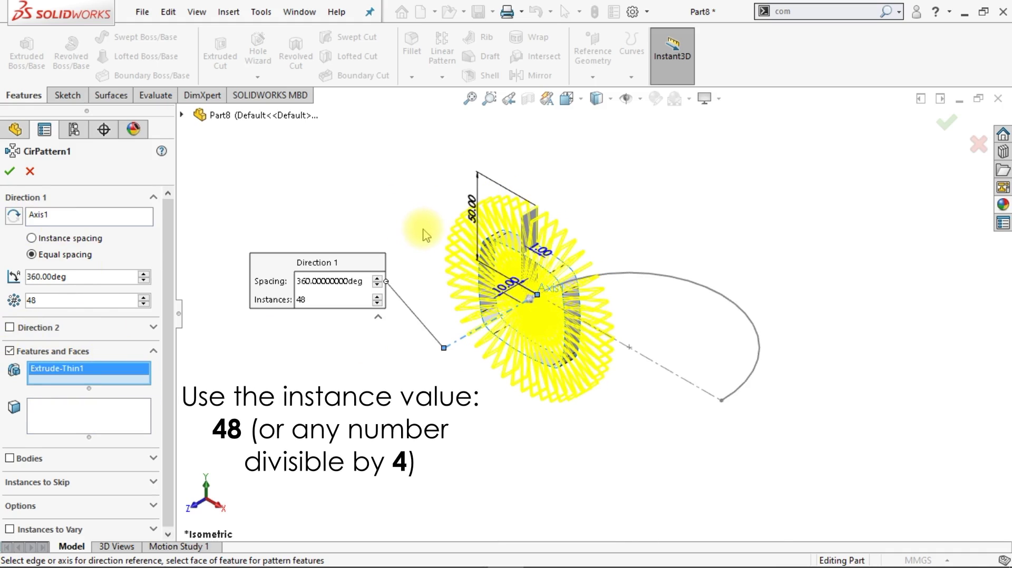
{"action": "left_click", "coordinate": [9, 170]}
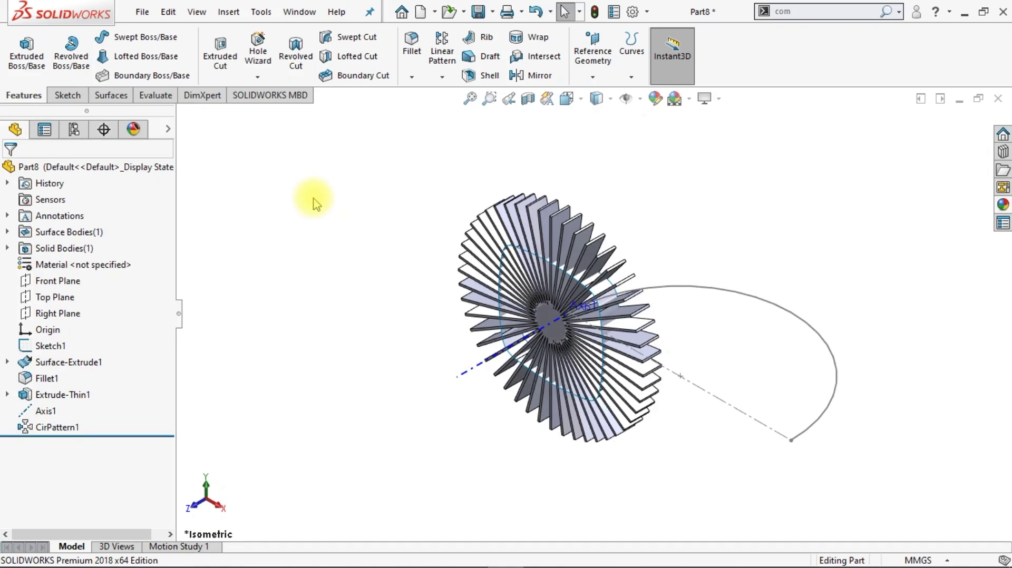
{"action": "left_click", "coordinate": [120, 101]}
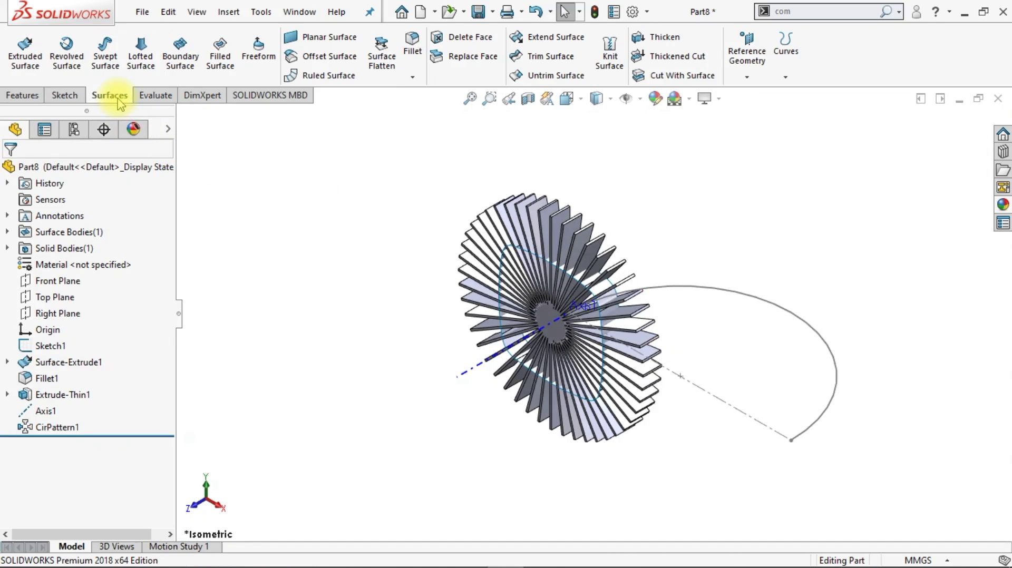
Trim the fins with the Fillet1 surface using Cut With Surface, arrow outward.
{"action": "left_click", "coordinate": [684, 84]}
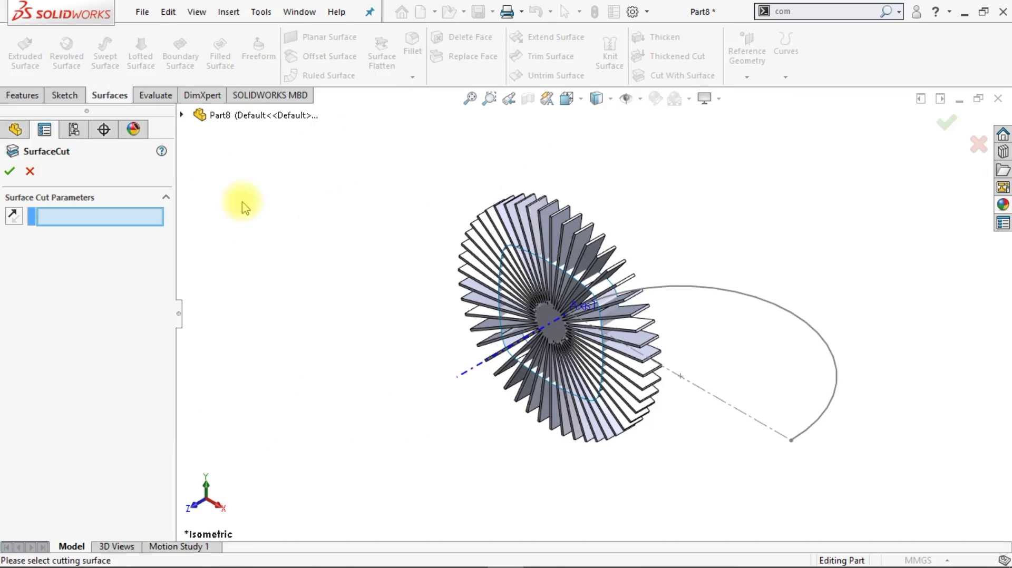
{"action": "mouse_move", "coordinate": [620, 442]}
{"action": "middle_mouse_down"}
{"action": "mouse_move", "coordinate": [653, 402]}
{"action": "mouse_move", "coordinate": [653, 364]}
{"action": "mouse_move", "coordinate": [635, 316]}
{"action": "middle_mouse_up"}
{"action": "scroll", "coordinate": [635, 305], "scroll_direction": "down", "scroll_amount": 3}
{"action": "left_click", "coordinate": [620, 254]}
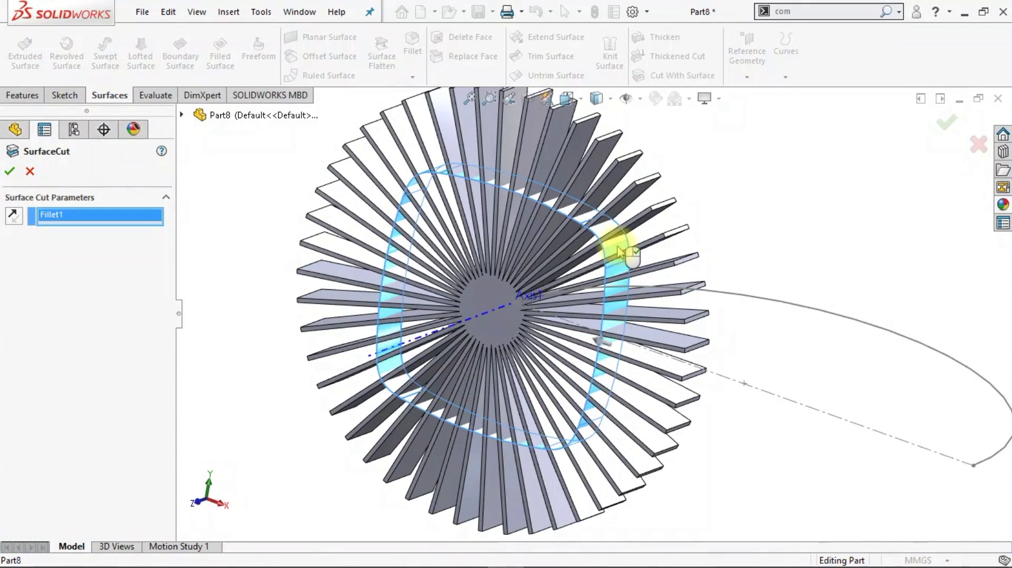
{"action": "scroll", "coordinate": [618, 364], "scroll_direction": "down", "scroll_amount": 2}
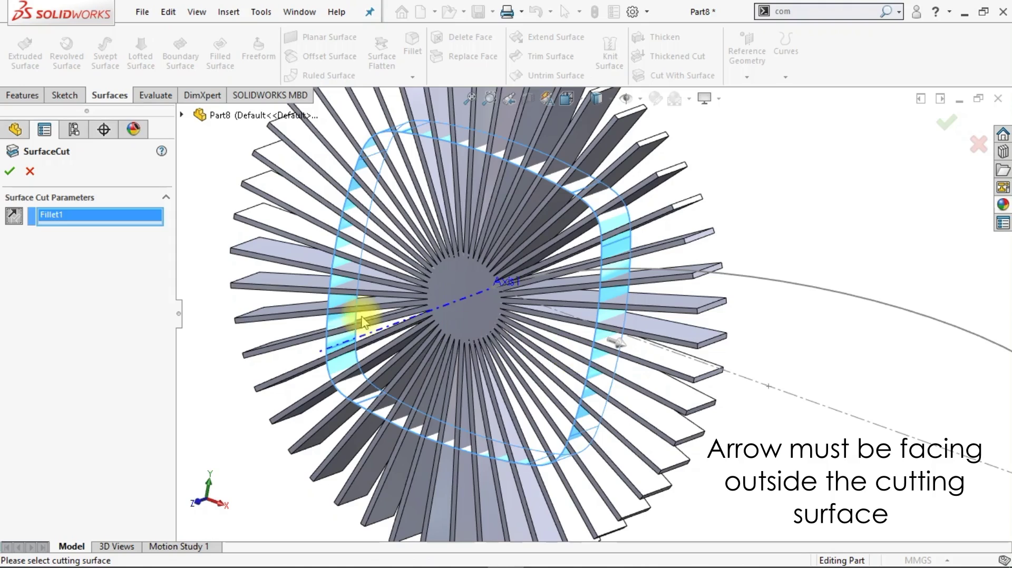
{"action": "left_click", "coordinate": [10, 172]}
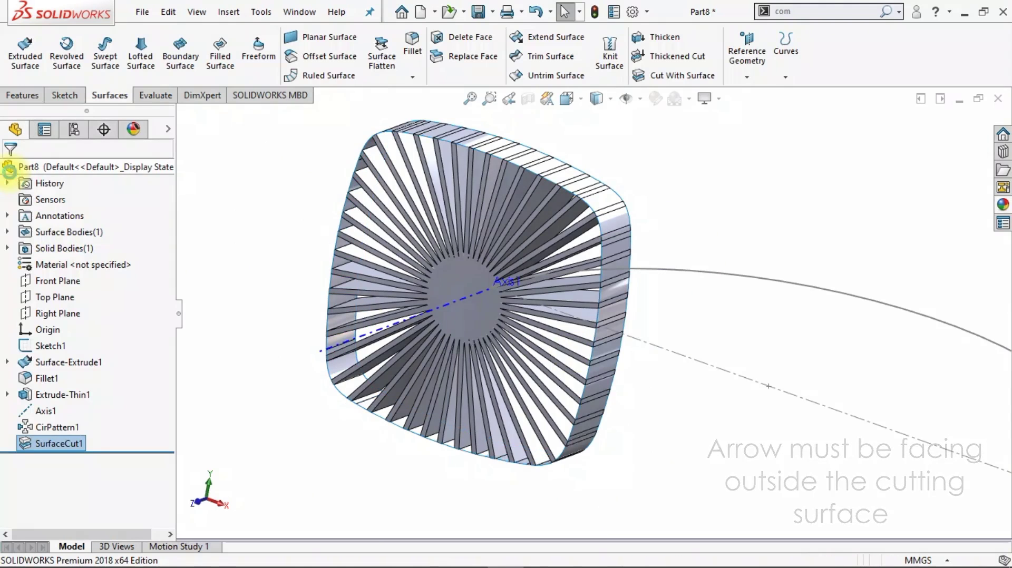
Hide the Surface-Extrude1 surface body and return to the isometric view.
{"action": "left_click", "coordinate": [100, 362]}
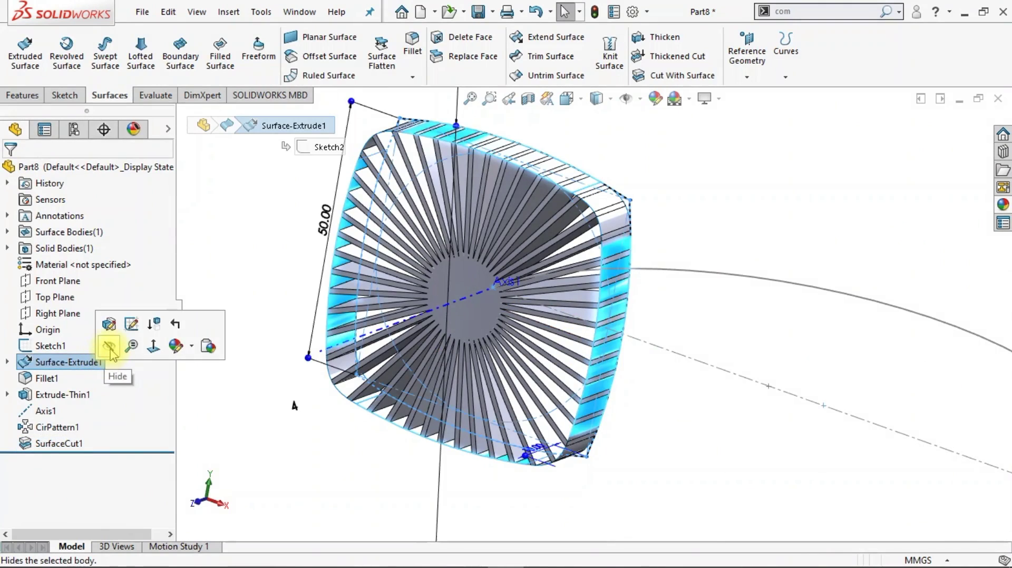
{"action": "left_click", "coordinate": [110, 348]}
{"action": "key", "text": "ctrl+7"}
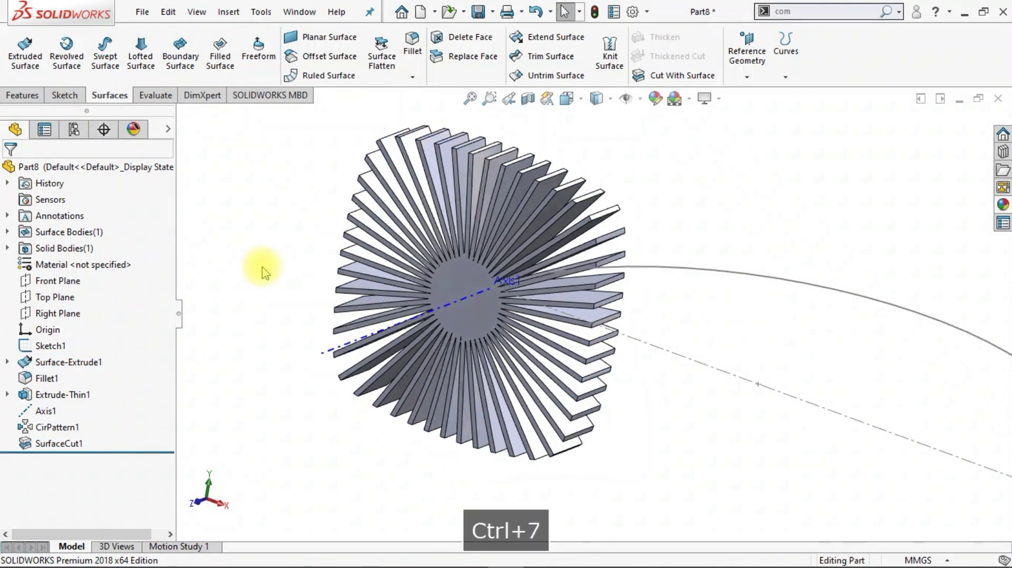
{"action": "left_click", "coordinate": [536, 266]}
Fillet the 143 fin edges connected to the start face with a 0.45 mm radius.
{"action": "left_click", "coordinate": [410, 47]}
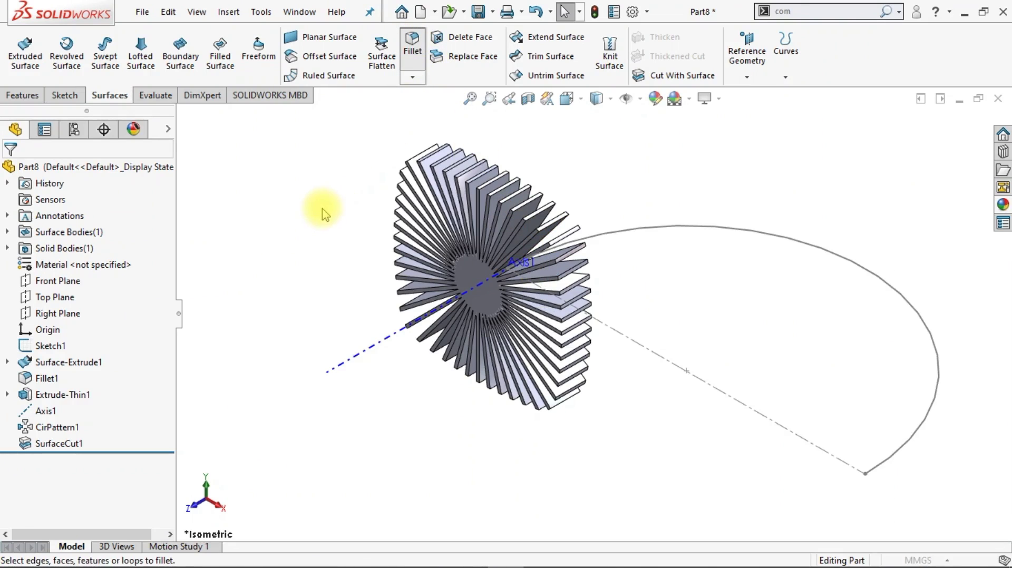
{"action": "type", "text": "0.45"}
{"action": "key", "text": "Return"}
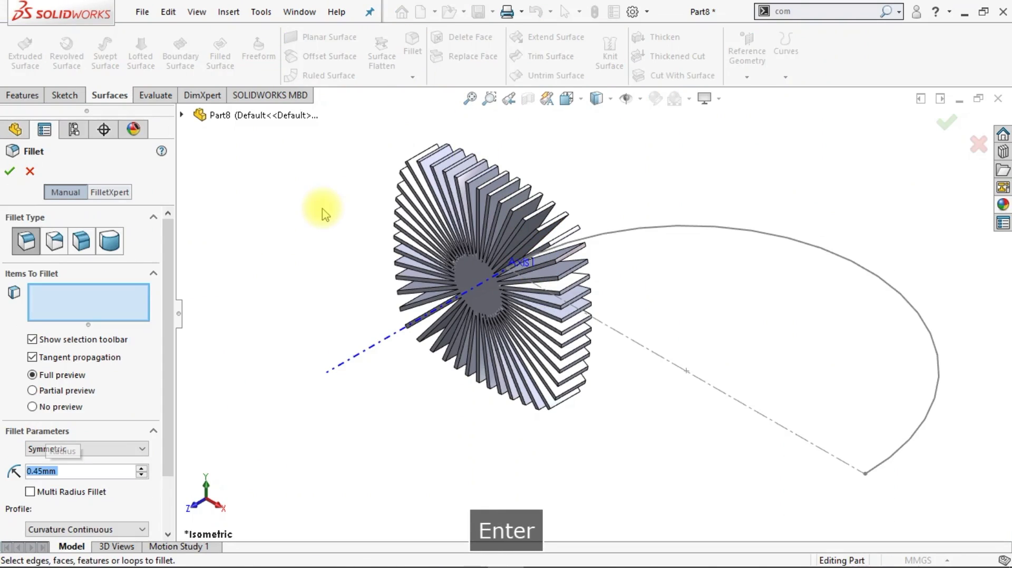
{"action": "scroll", "coordinate": [170, 388], "scroll_direction": "down", "scroll_amount": 2}
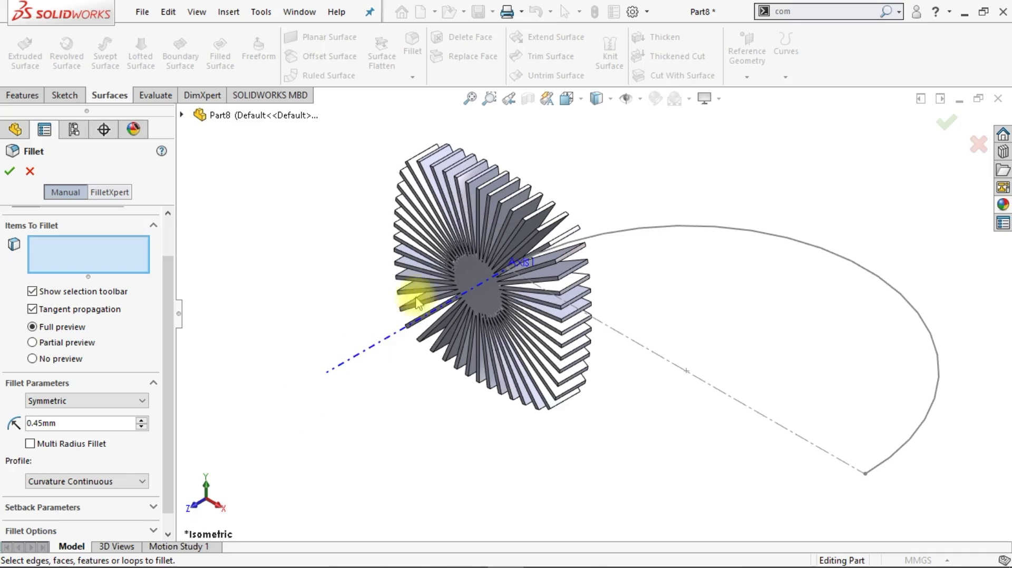
{"action": "scroll", "coordinate": [502, 214], "scroll_direction": "down", "scroll_amount": 1}
{"action": "scroll", "coordinate": [483, 206], "scroll_direction": "down", "scroll_amount": 1}
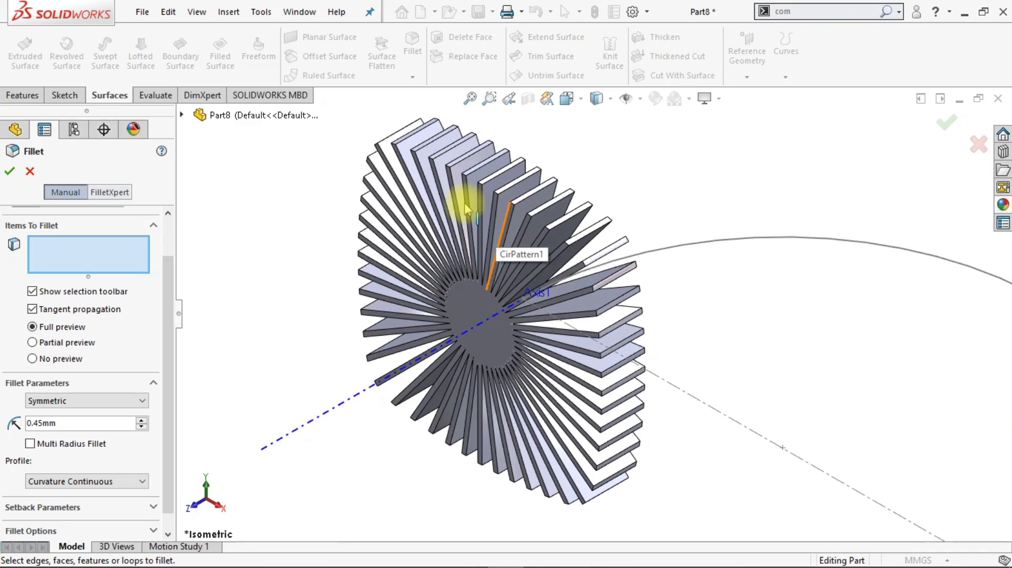
{"action": "left_click", "coordinate": [588, 236]}
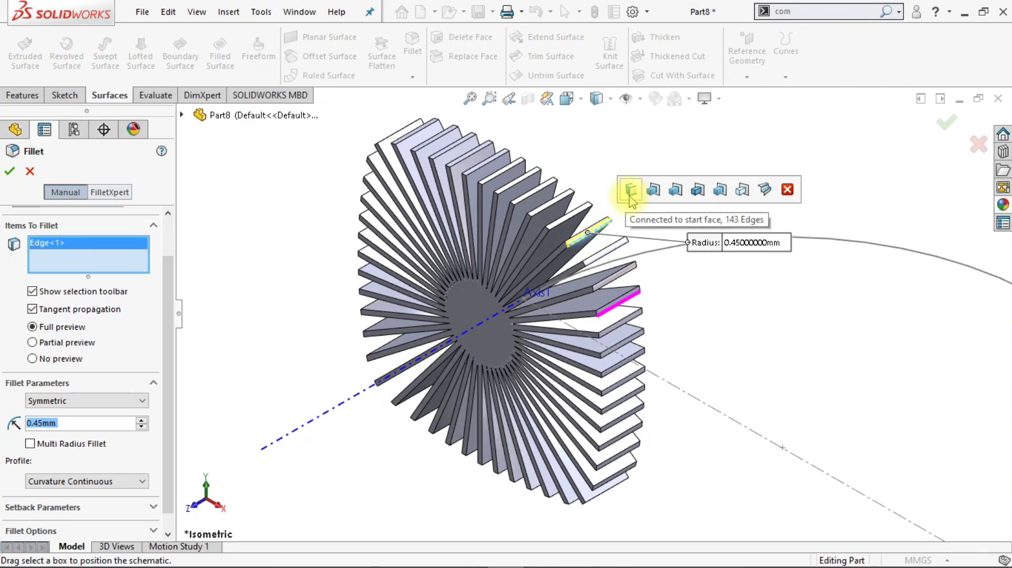
{"action": "left_click", "coordinate": [635, 212]}
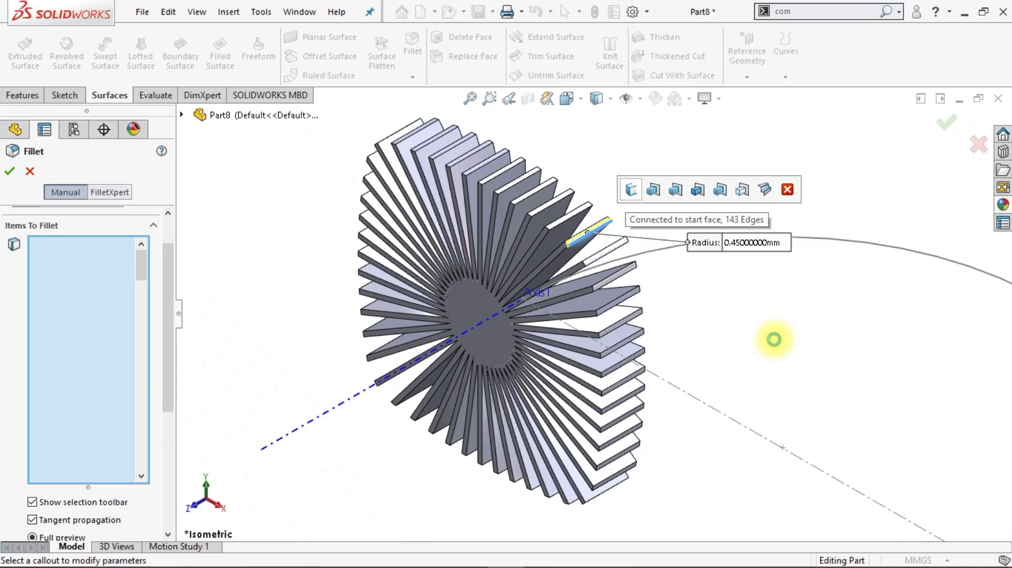
{"action": "left_click", "coordinate": [10, 171]}
{"action": "left_click", "coordinate": [294, 249]}
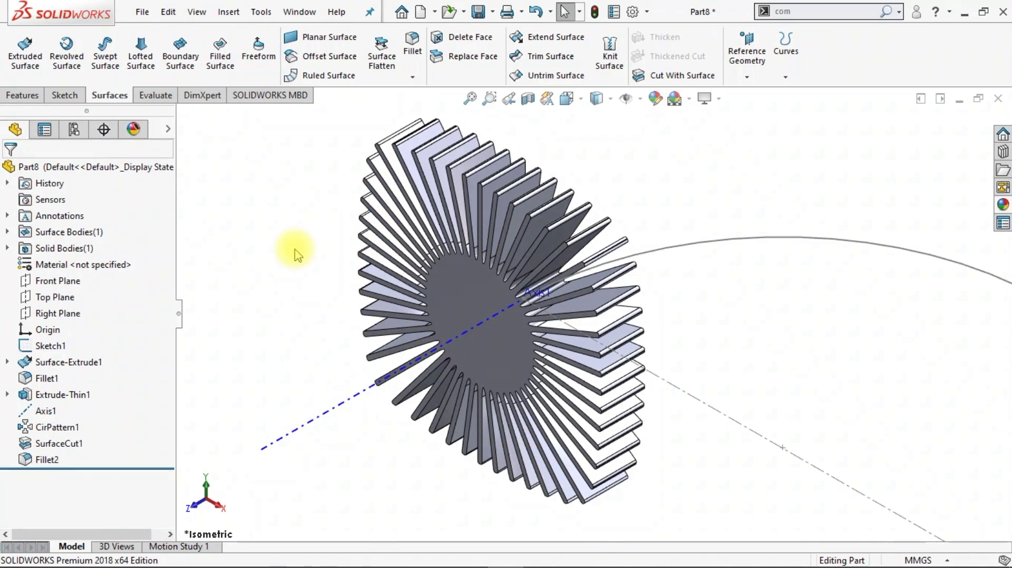
{"action": "left_click", "coordinate": [50, 281]}
Convert the fin ring's front face outline into Sketch4 on the Front Plane and exit.
{"action": "left_click", "coordinate": [59, 265]}
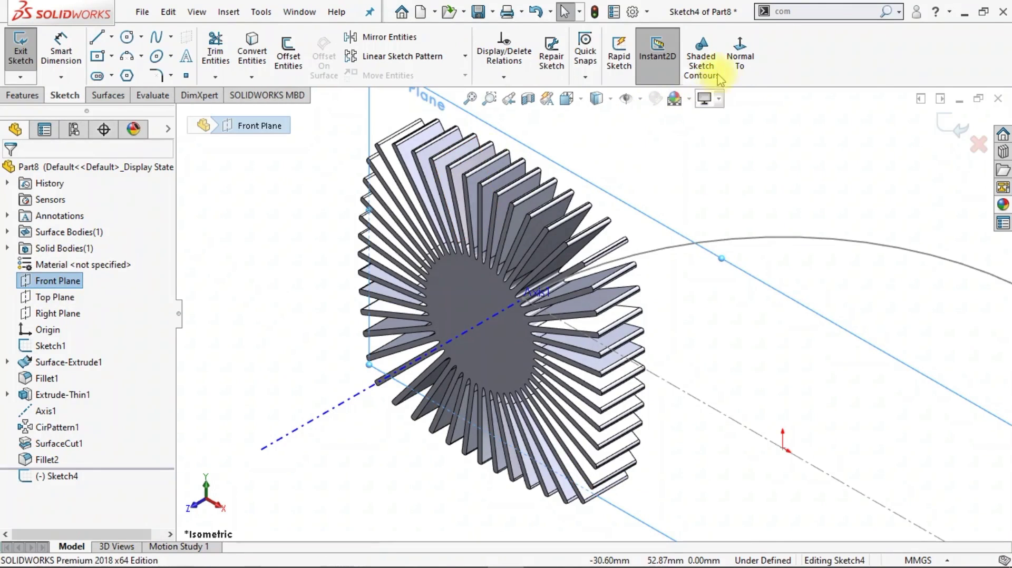
{"action": "left_click", "coordinate": [738, 58]}
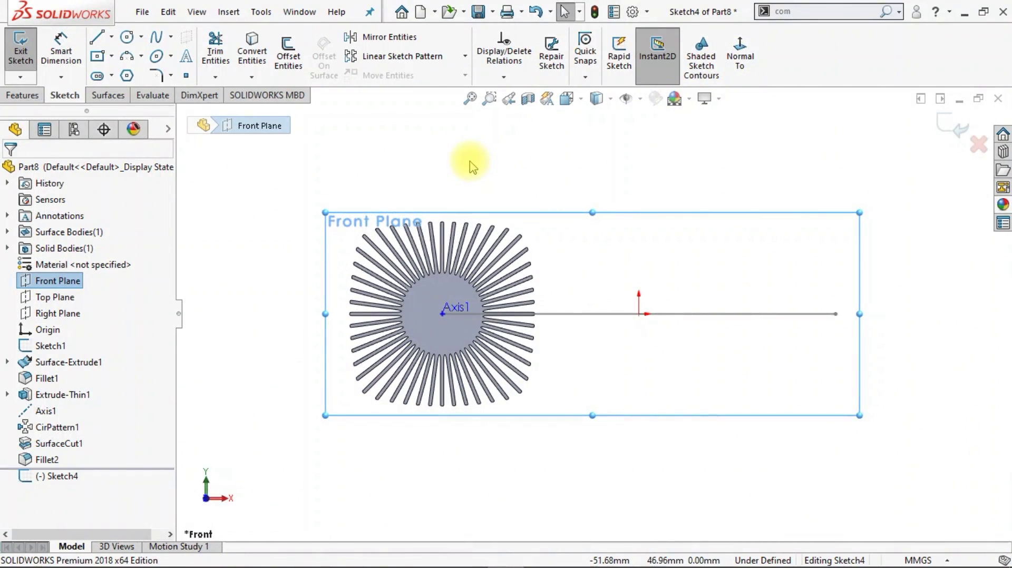
{"action": "left_click", "coordinate": [252, 52]}
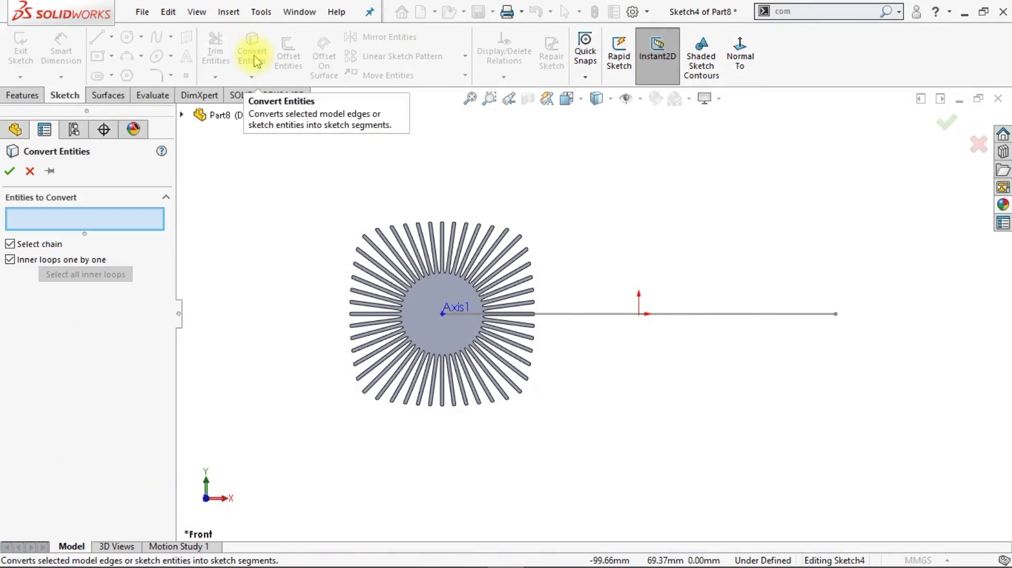
{"action": "left_click", "coordinate": [432, 317]}
{"action": "scroll", "coordinate": [413, 321], "scroll_direction": "down", "scroll_amount": 2}
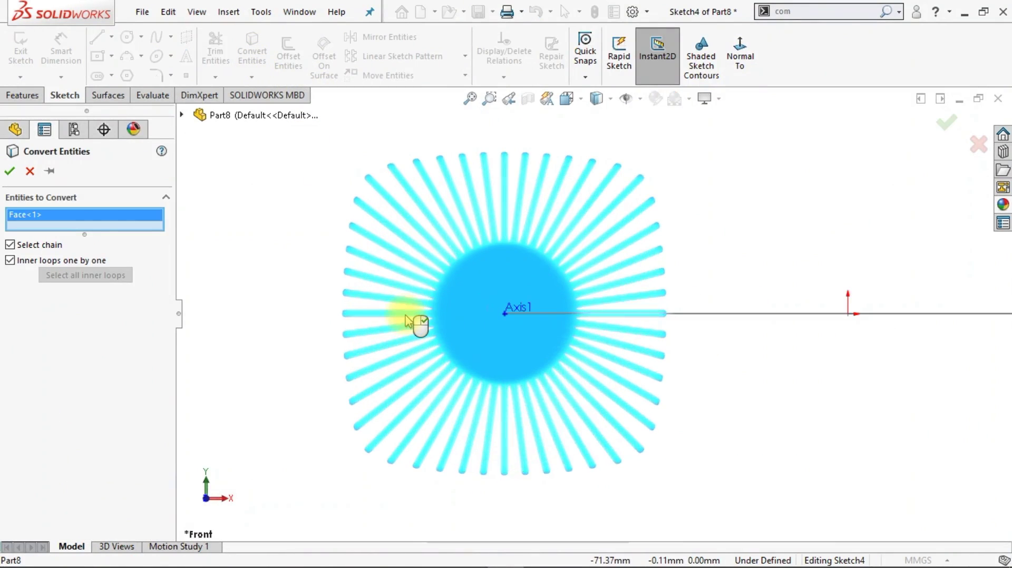
{"action": "scroll", "coordinate": [410, 320], "scroll_direction": "down", "scroll_amount": 2}
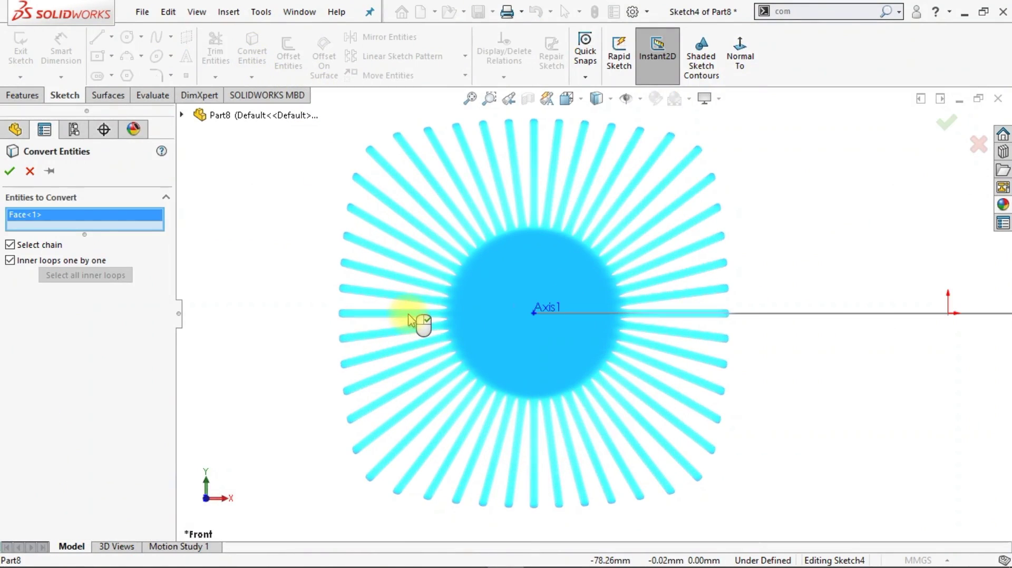
{"action": "left_click", "coordinate": [11, 174]}
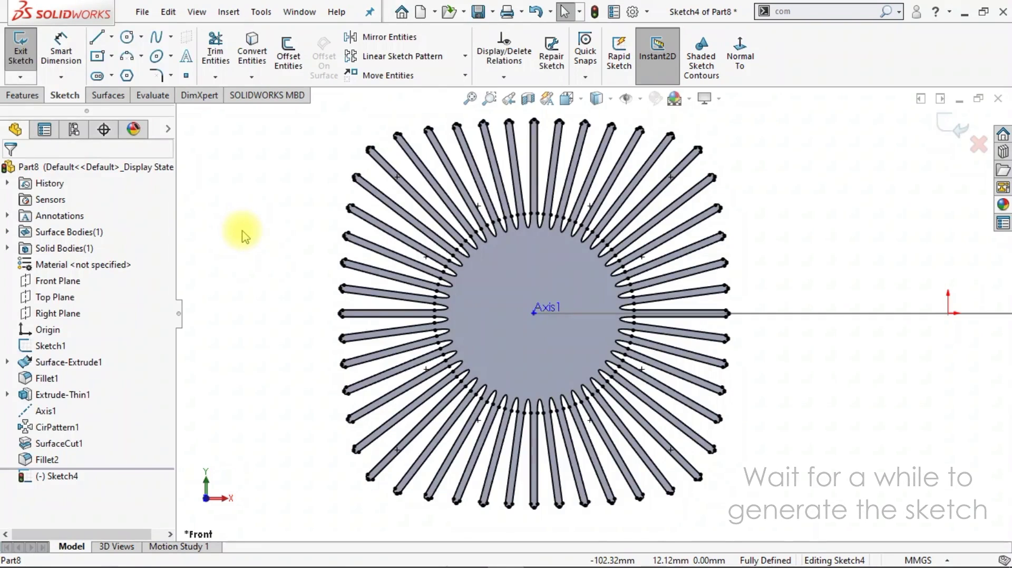
{"action": "left_click", "coordinate": [958, 136]}
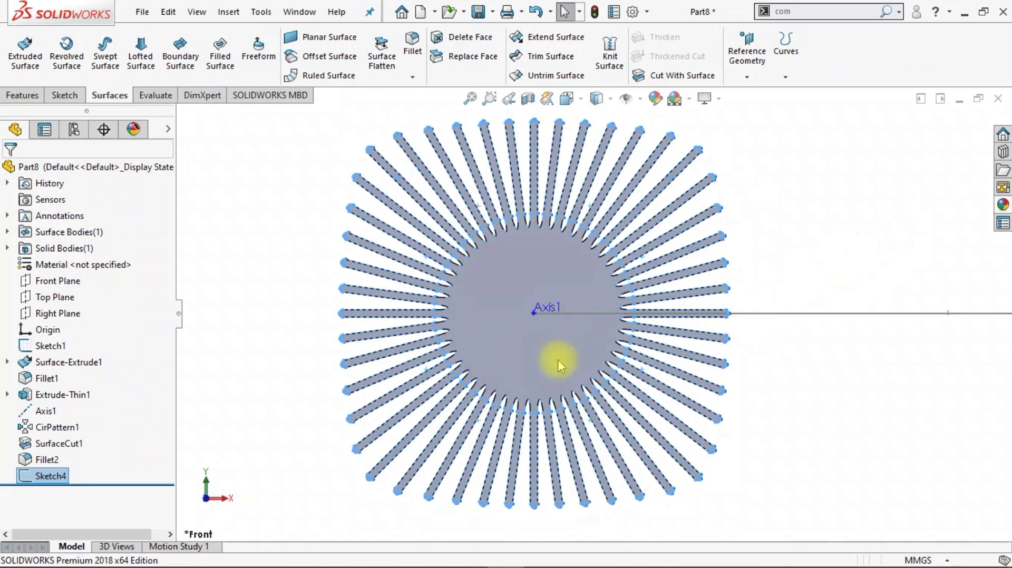
Hide the CirPattern1 fin body and Axis1, leaving Sketch4 and the semicircle path visible.
{"action": "key", "text": "ctrl+7"}
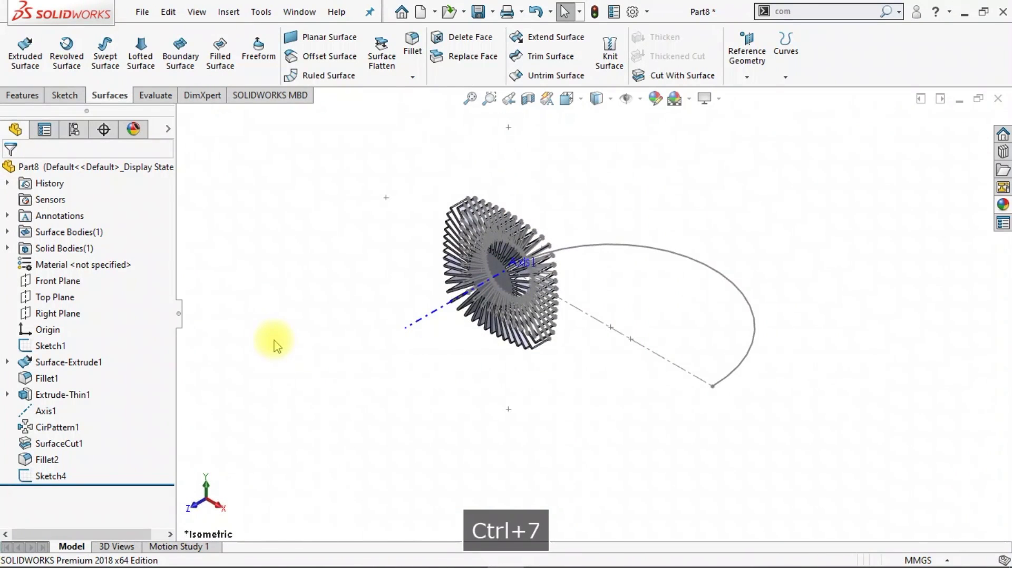
{"action": "left_click", "coordinate": [71, 427]}
{"action": "left_click", "coordinate": [87, 405]}
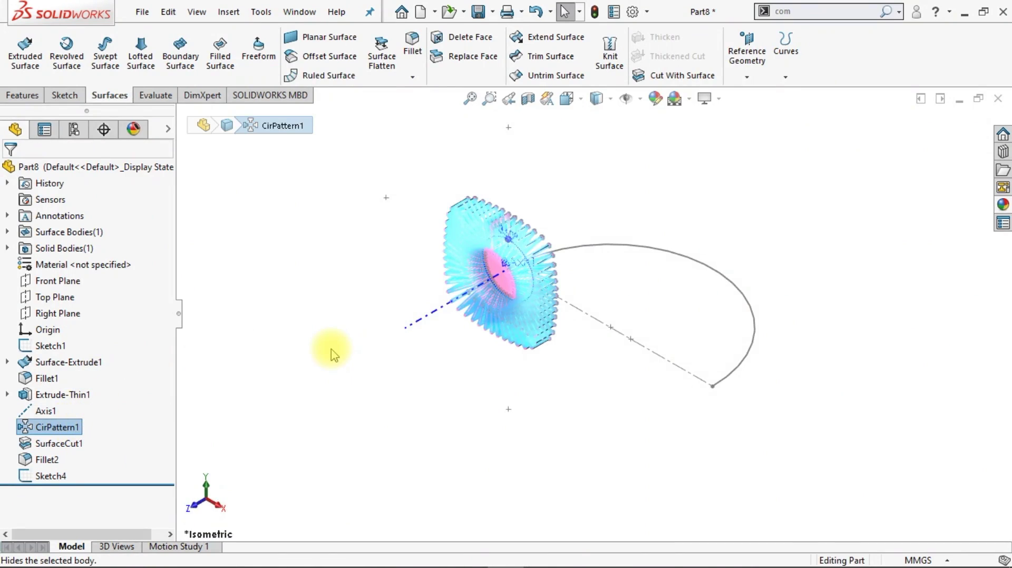
{"action": "left_click", "coordinate": [416, 330]}
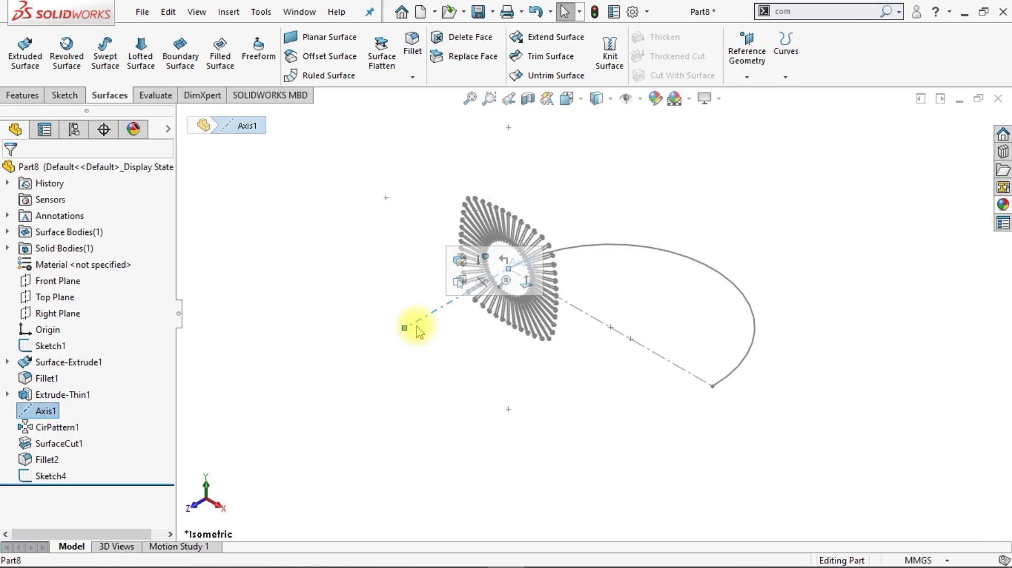
{"action": "left_click", "coordinate": [484, 291]}
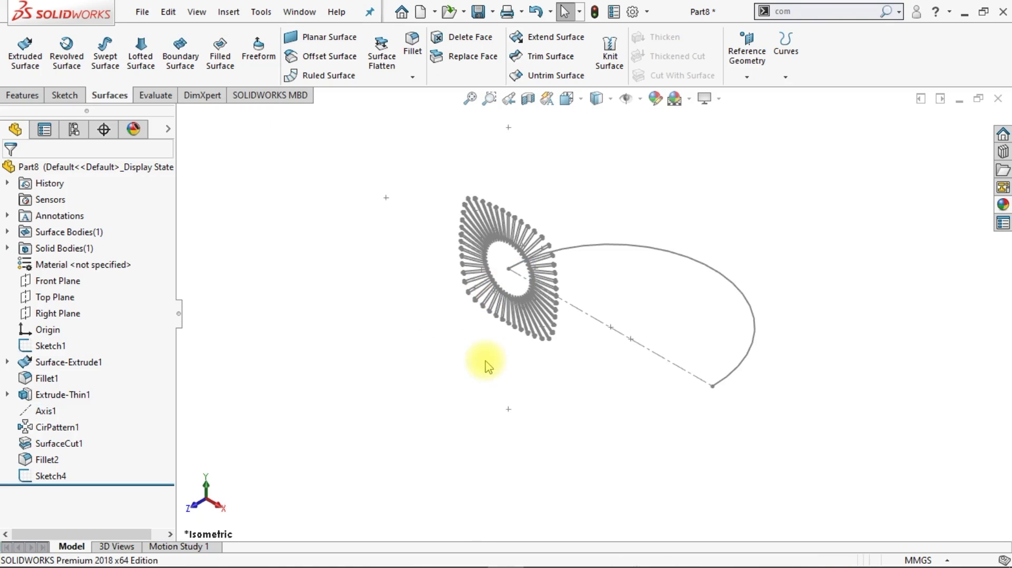
{"action": "scroll", "coordinate": [630, 290], "scroll_direction": "down", "scroll_amount": 2}
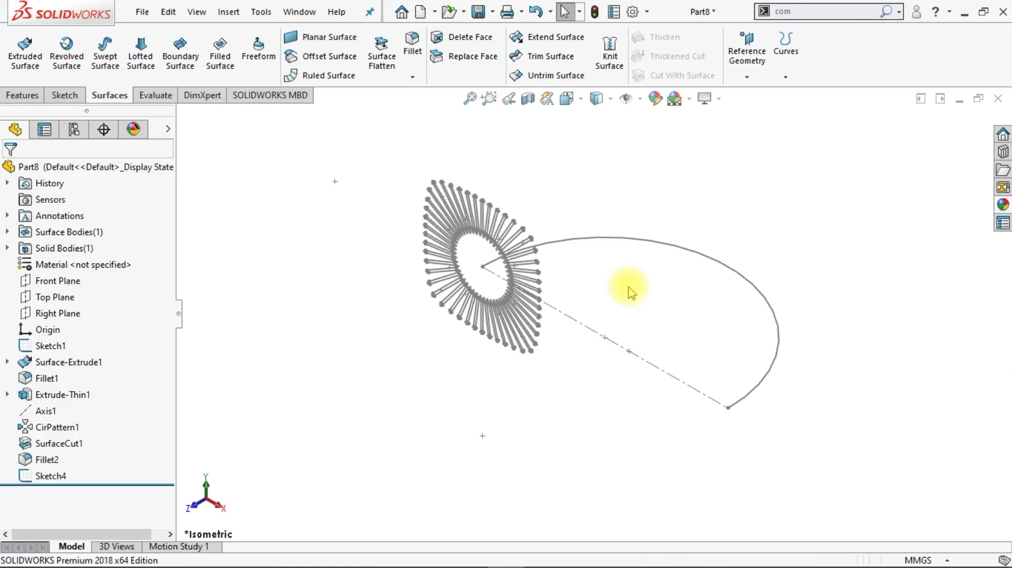
{"action": "scroll", "coordinate": [836, 303], "scroll_direction": "down", "scroll_amount": 2}
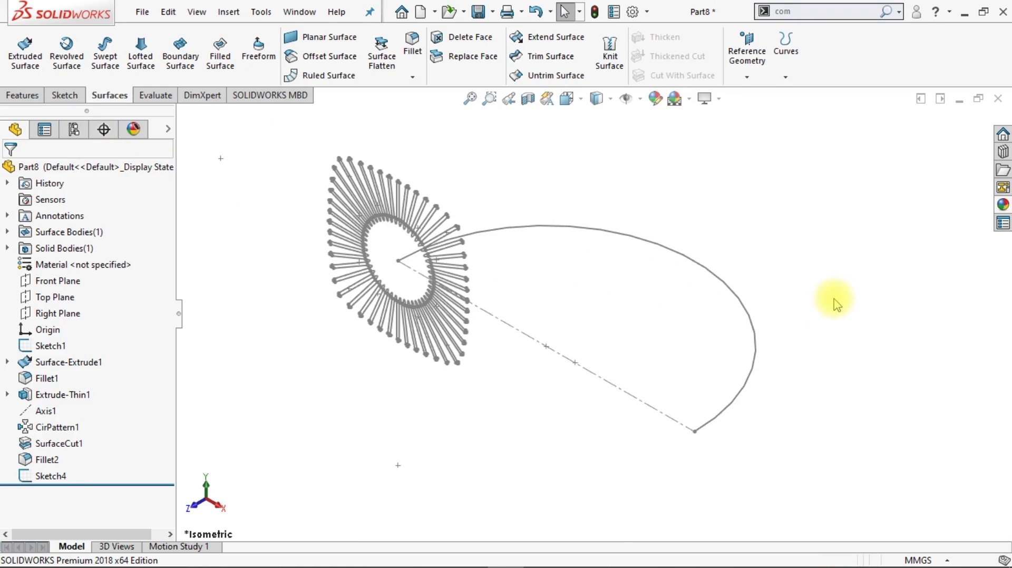
{"action": "left_click", "coordinate": [33, 100]}
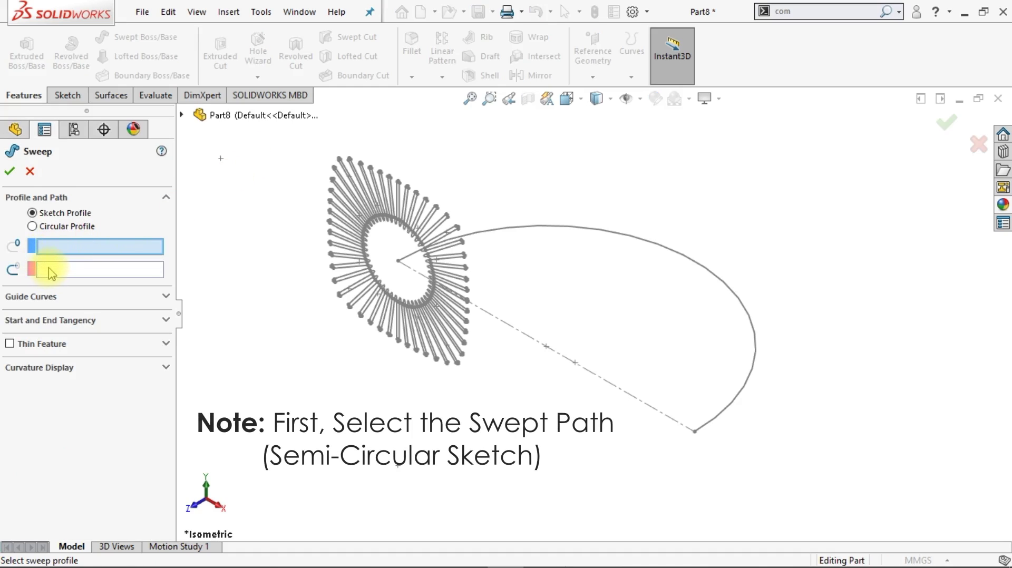
Use the Sketch1 semicircle as the sweep path with a specified 90° profile twist.
{"action": "left_click", "coordinate": [51, 272]}
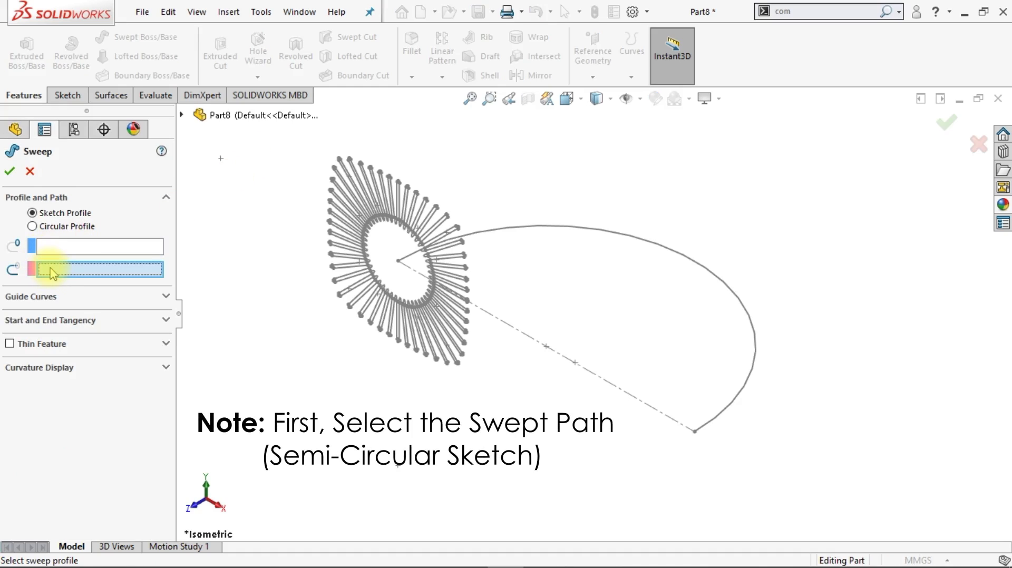
{"action": "left_click", "coordinate": [583, 227]}
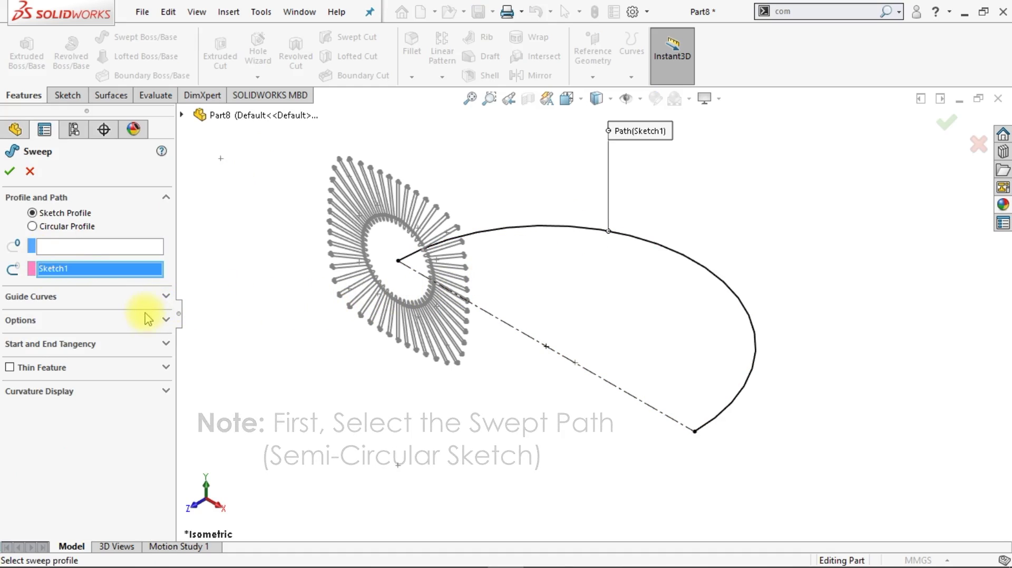
{"action": "left_click", "coordinate": [165, 320]}
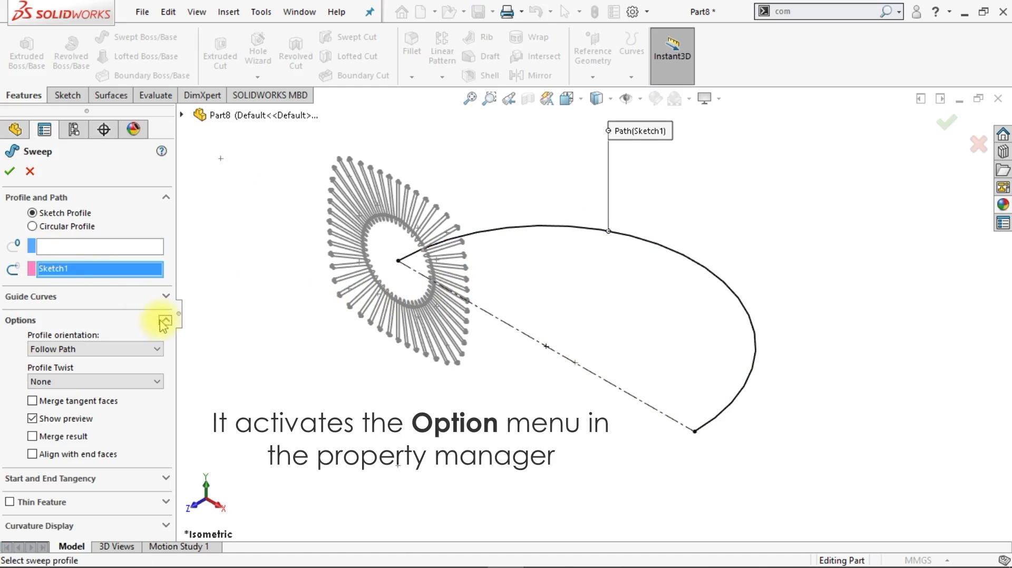
{"action": "left_click", "coordinate": [143, 383]}
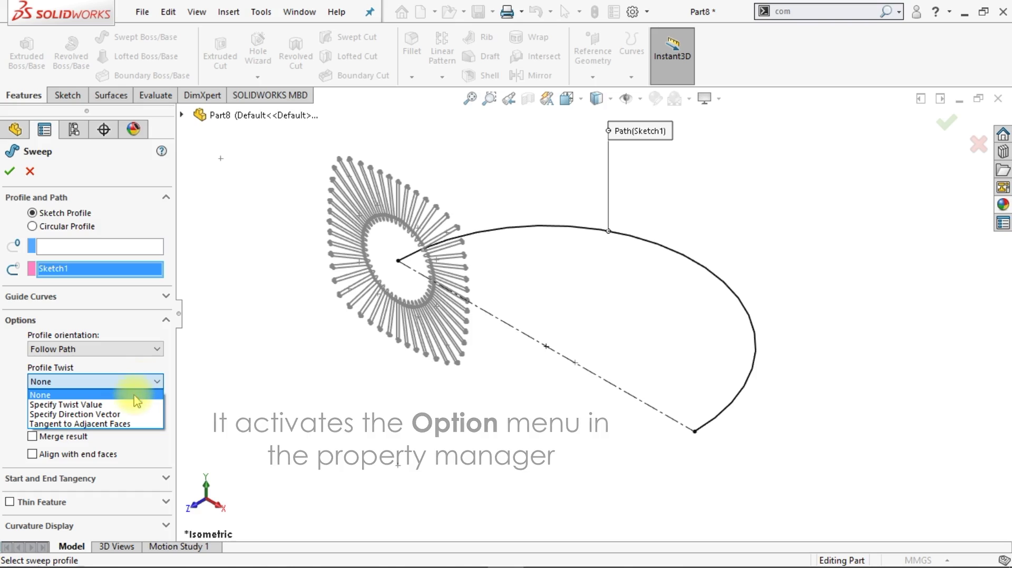
{"action": "left_click", "coordinate": [142, 405]}
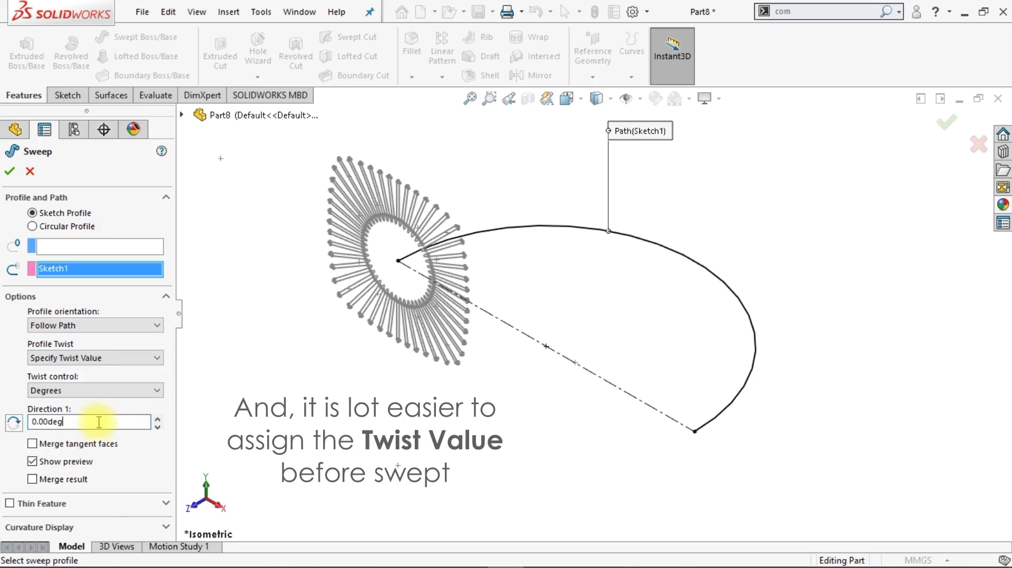
{"action": "left_click_drag", "start_coordinate": [101, 421], "coordinate": [27, 421]}
{"action": "type", "text": "90"}
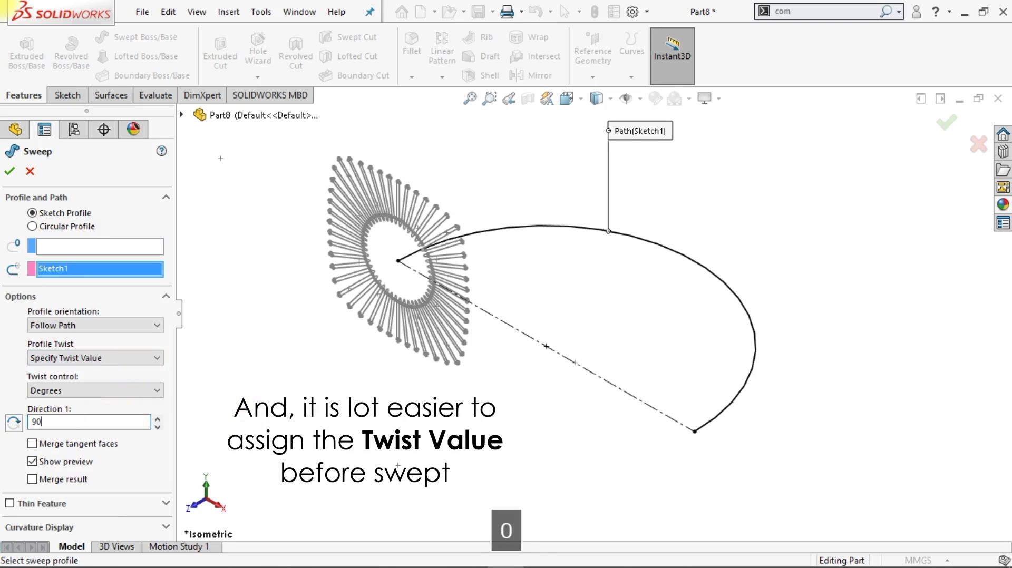
{"action": "key", "text": "Return"}
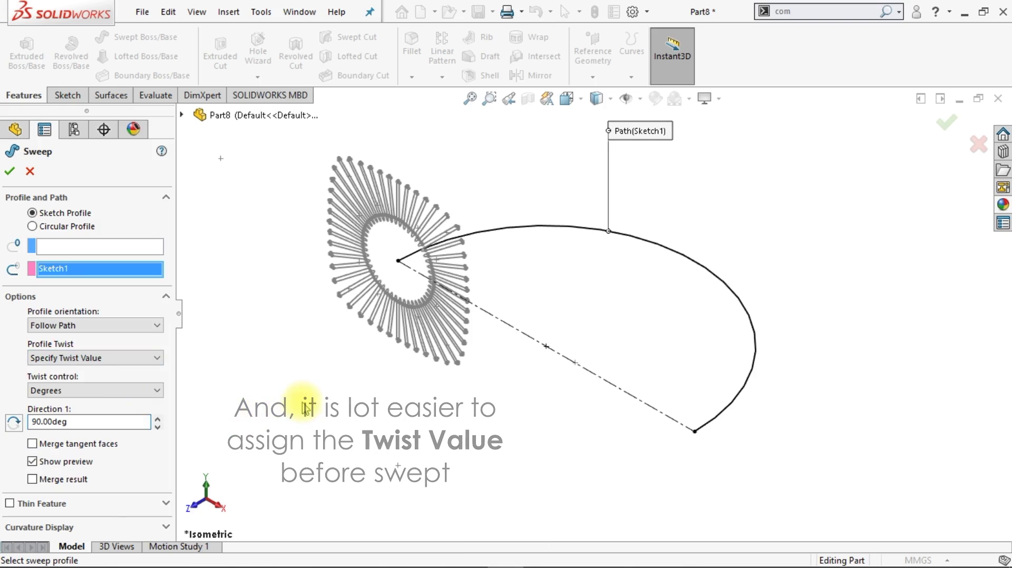
Set the ribbed Sketch4 as the sweep profile and complete Sweep1.
{"action": "left_click", "coordinate": [92, 247]}
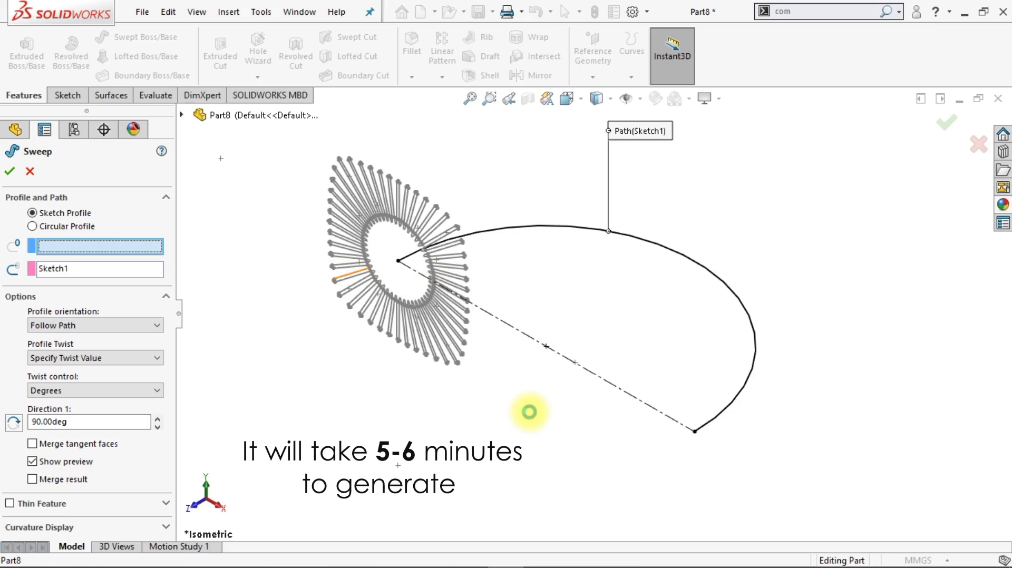
{"action": "key", "text": "ctrl+1"}
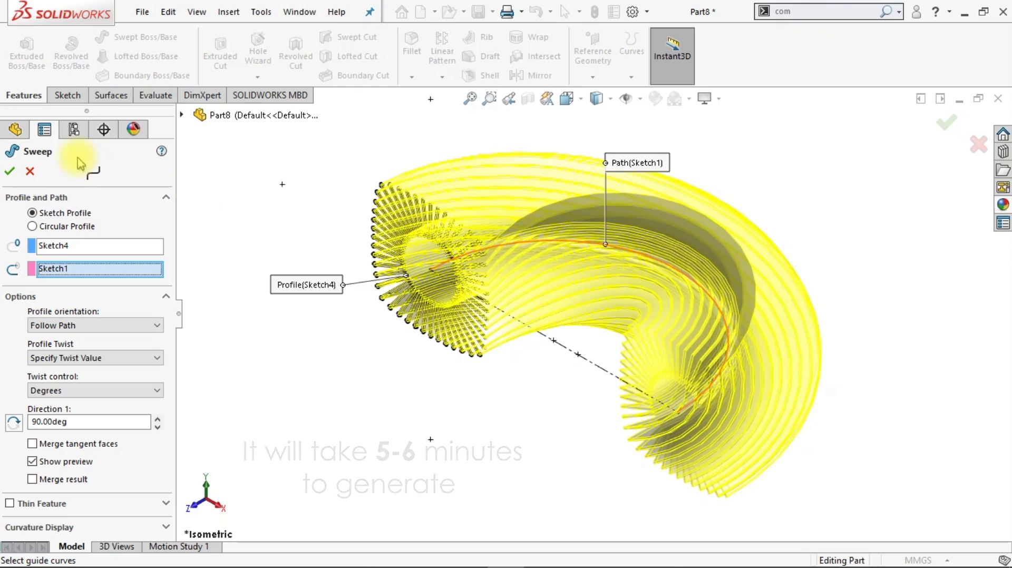
{"action": "left_click", "coordinate": [10, 171]}
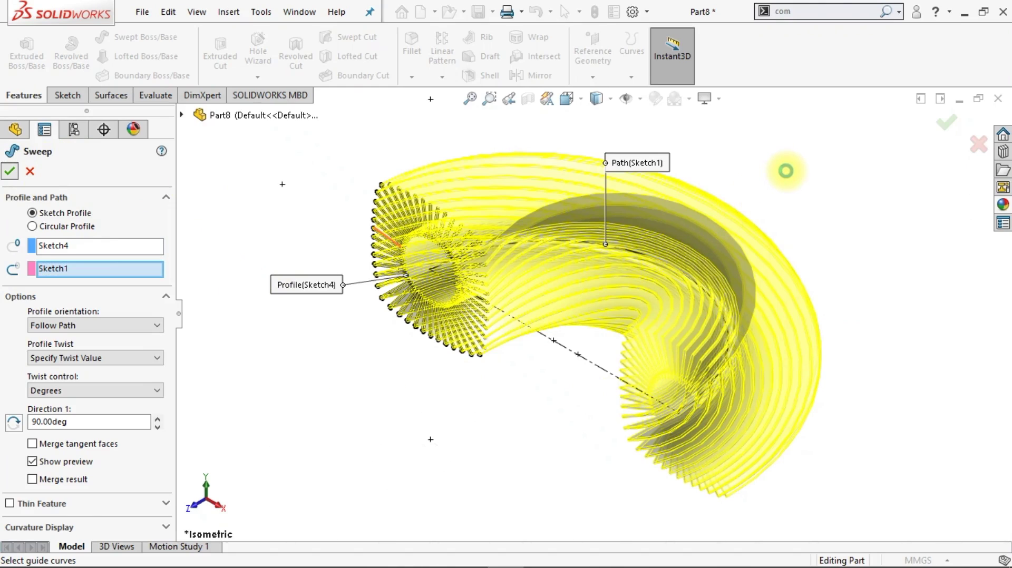
{"action": "key", "text": "ctrl+1"}
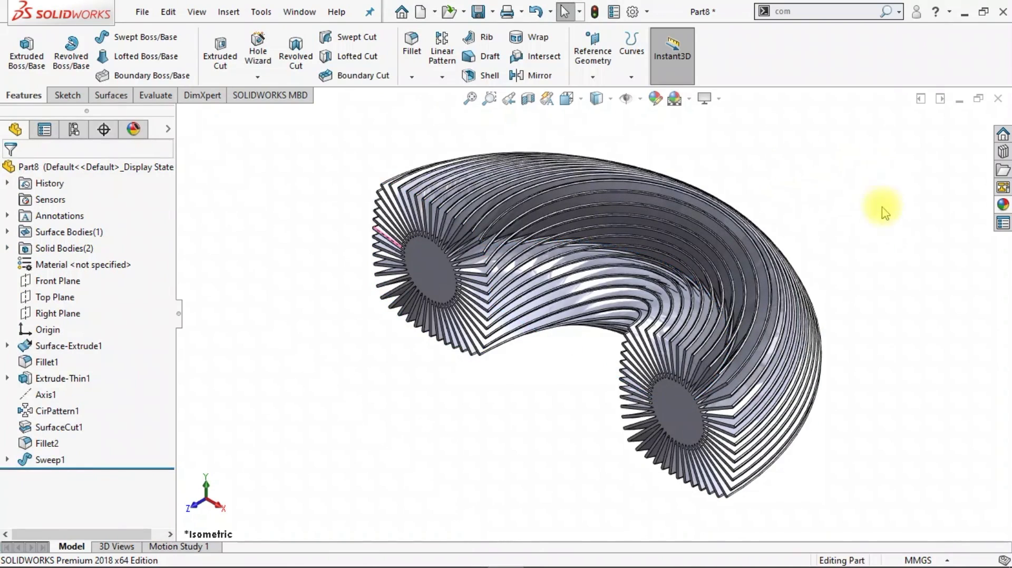
Switch the display style to Shaded without edges.
{"action": "middle_click_drag", "start_coordinate": [880, 207], "coordinate": [847, 253]}
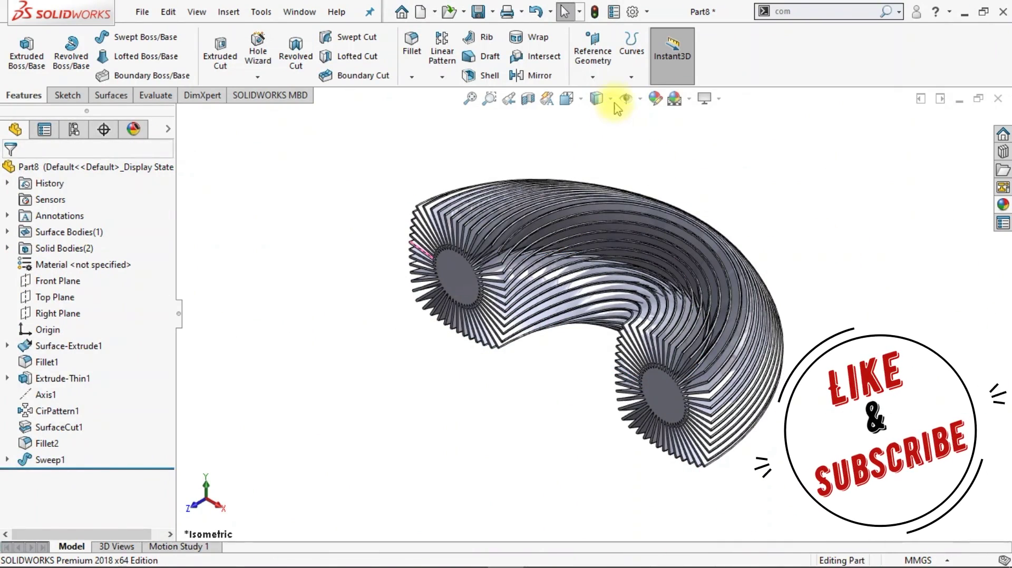
{"action": "left_click", "coordinate": [597, 99]}
{"action": "left_click", "coordinate": [597, 141]}
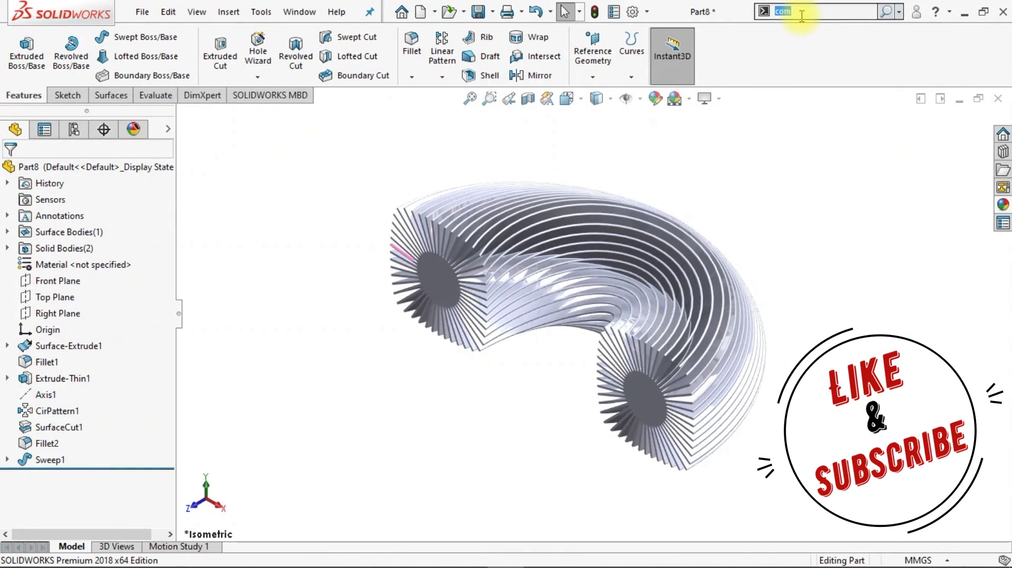
Copy Sweep1 with Move/Copy Bodies, rotated 180° about X around the origin.
{"action": "type", "text": "move"}
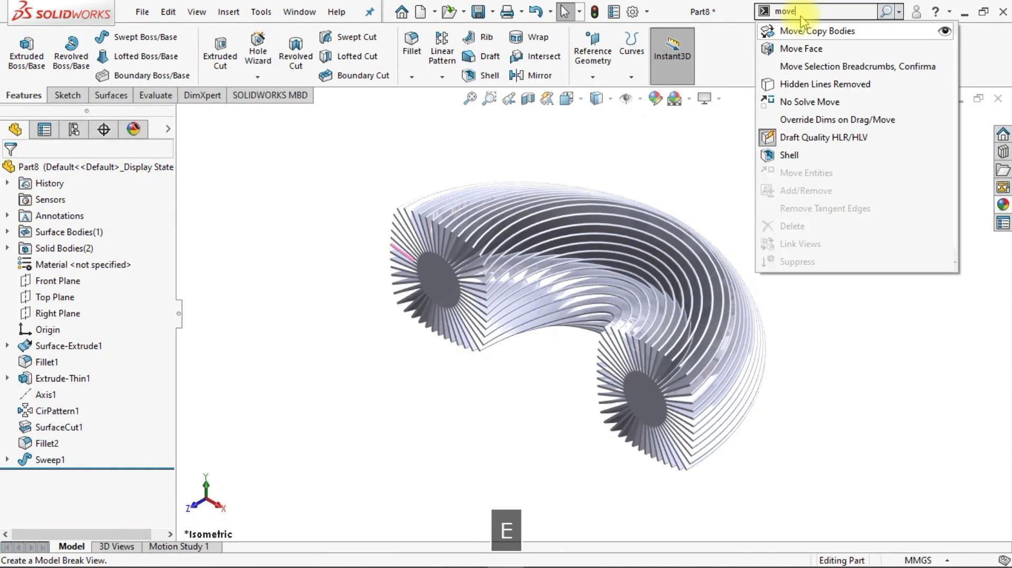
{"action": "left_click", "coordinate": [802, 30]}
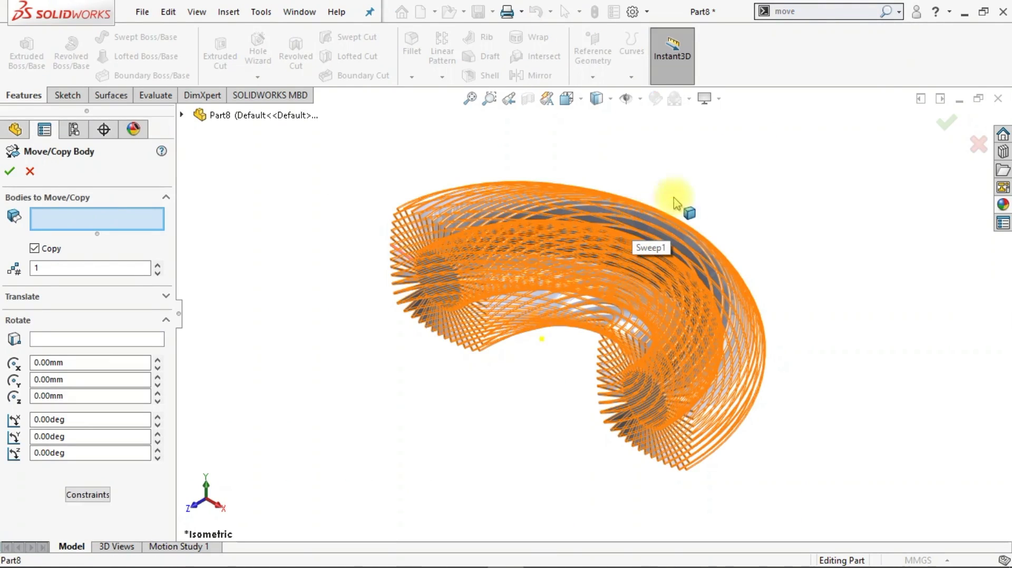
{"action": "left_click", "coordinate": [705, 198]}
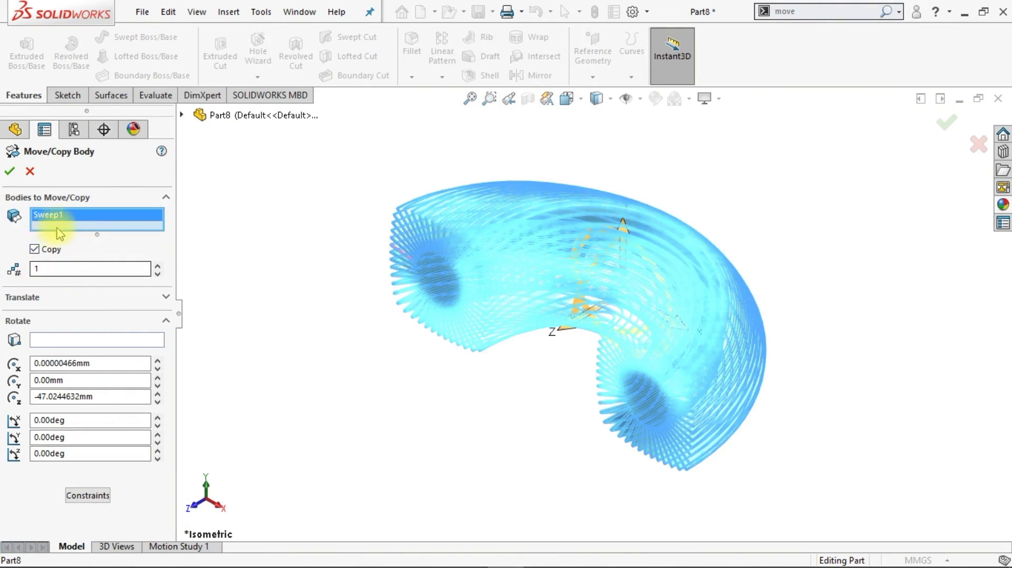
{"action": "left_click", "coordinate": [86, 341]}
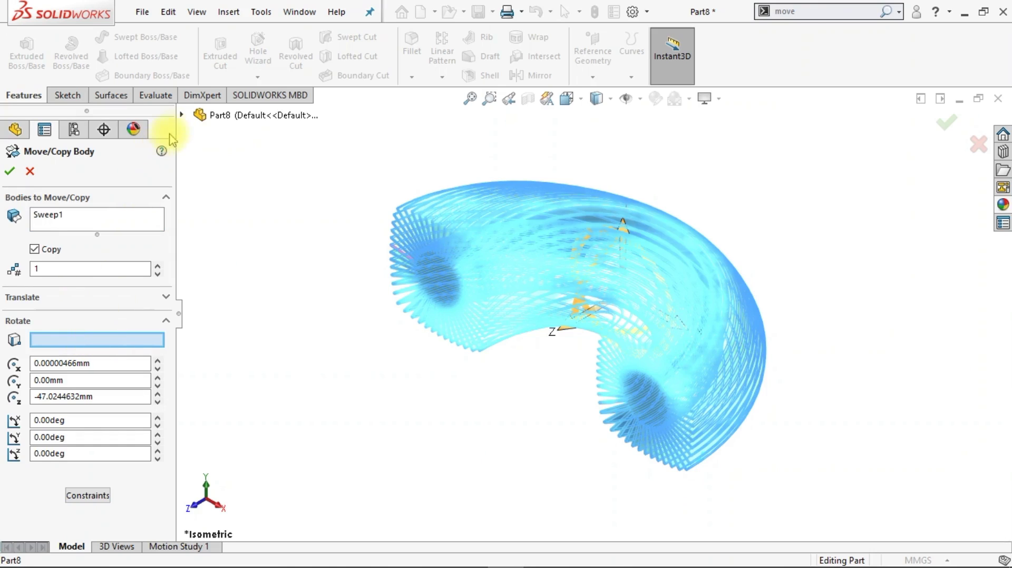
{"action": "left_click", "coordinate": [182, 116]}
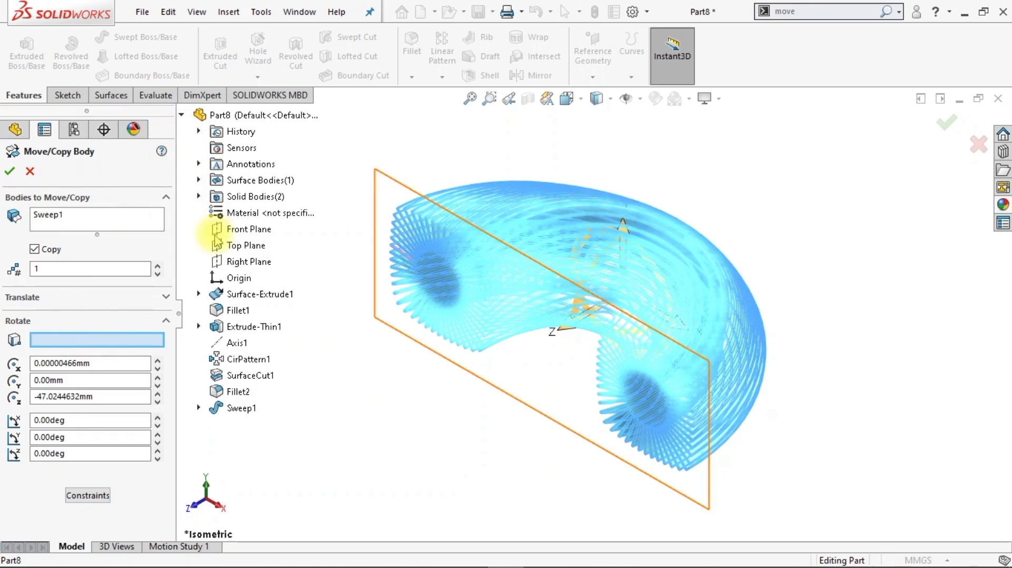
{"action": "left_click", "coordinate": [231, 278]}
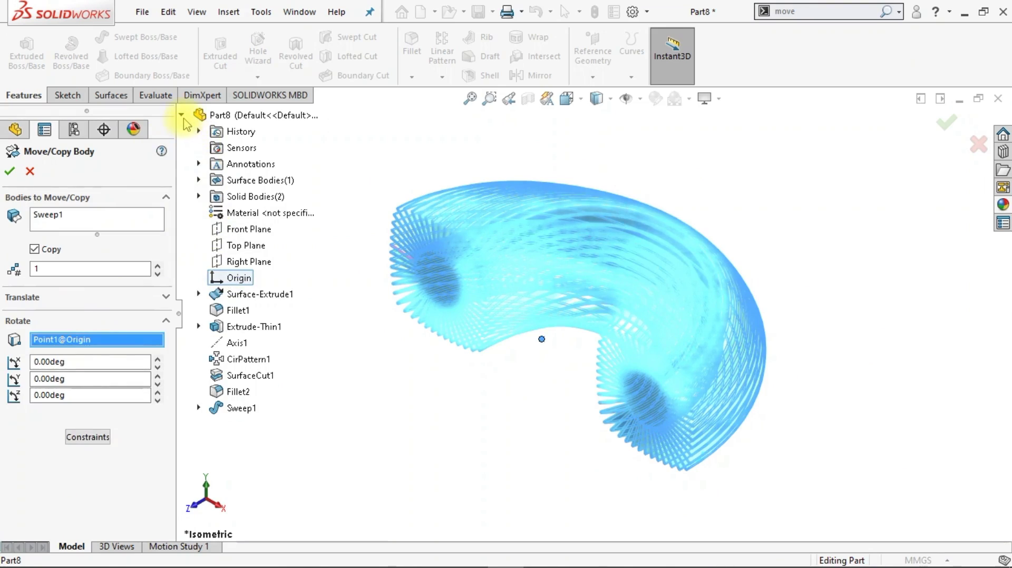
{"action": "left_click", "coordinate": [182, 116]}
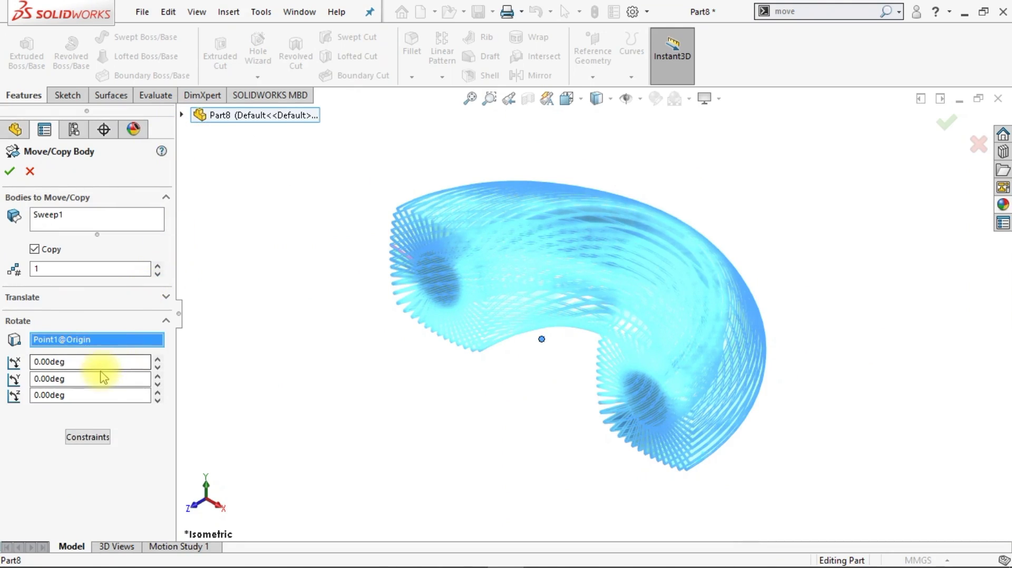
{"action": "type", "text": "180"}
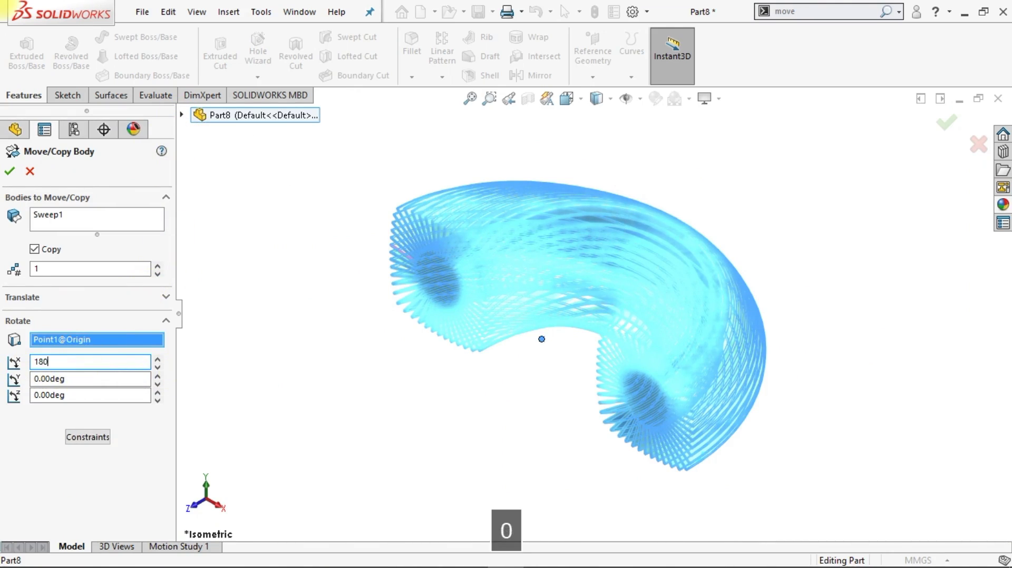
{"action": "key", "text": "Return"}
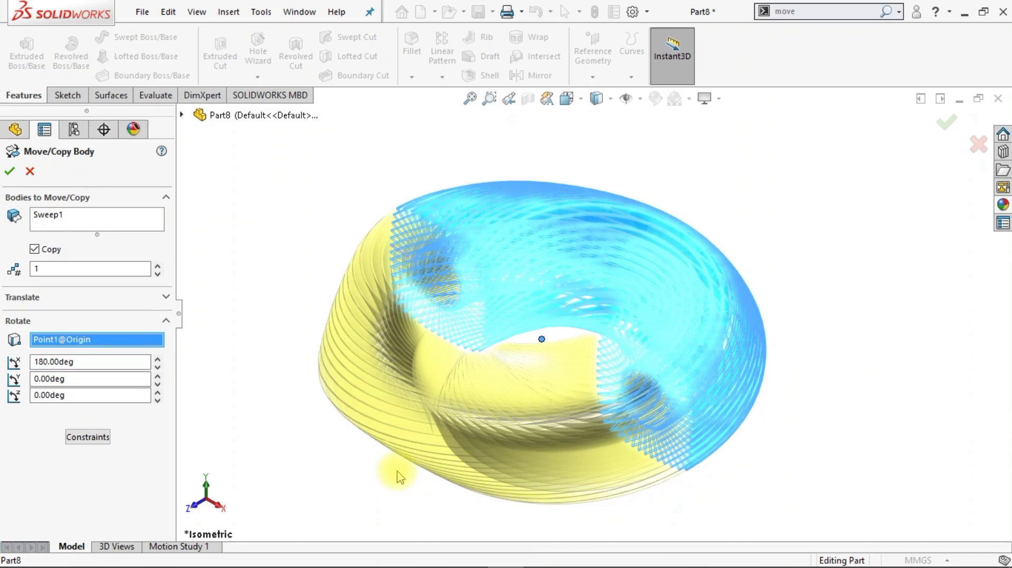
{"action": "scroll", "coordinate": [399, 477], "scroll_direction": "down", "scroll_amount": 2}
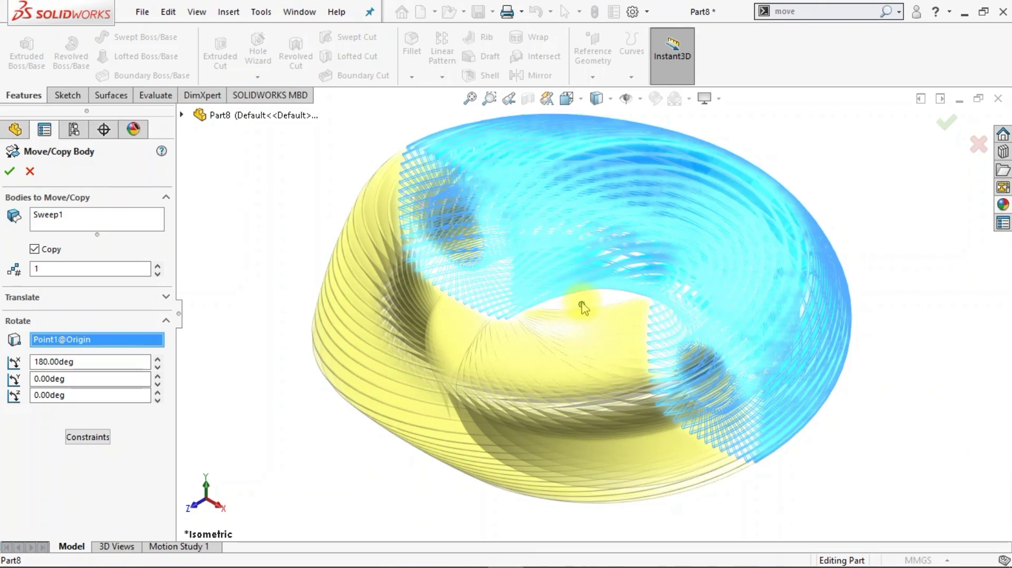
{"action": "scroll", "coordinate": [583, 308], "scroll_direction": "up", "scroll_amount": 2}
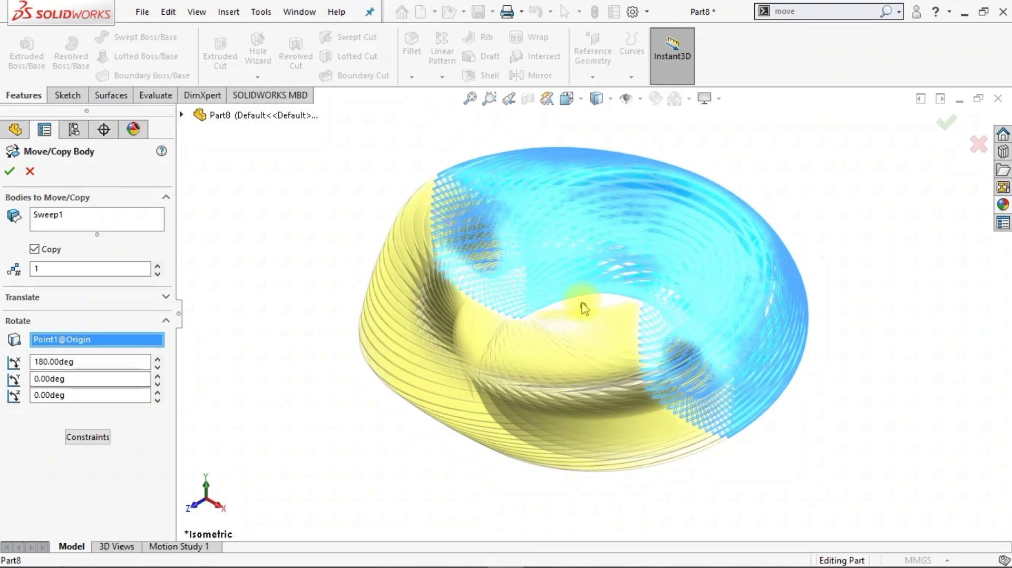
Accept the rotated copy and add Sweep1 and Body-Move/Copy1 together as Combine1.
{"action": "left_click", "coordinate": [11, 171]}
{"action": "type", "text": "com"}
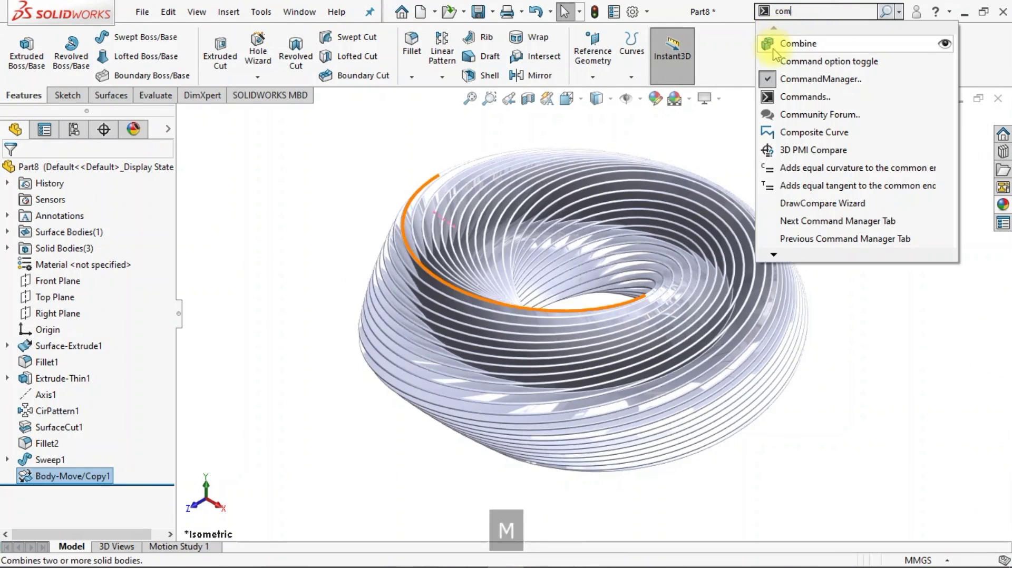
{"action": "left_click", "coordinate": [774, 48]}
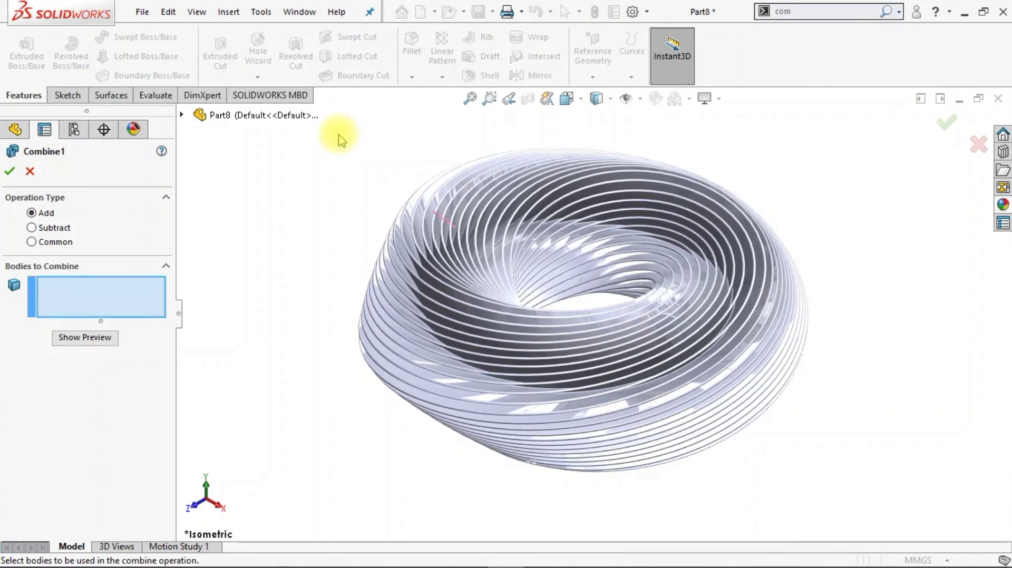
{"action": "left_click_drag", "start_coordinate": [488, 276], "coordinate": [859, 492]}
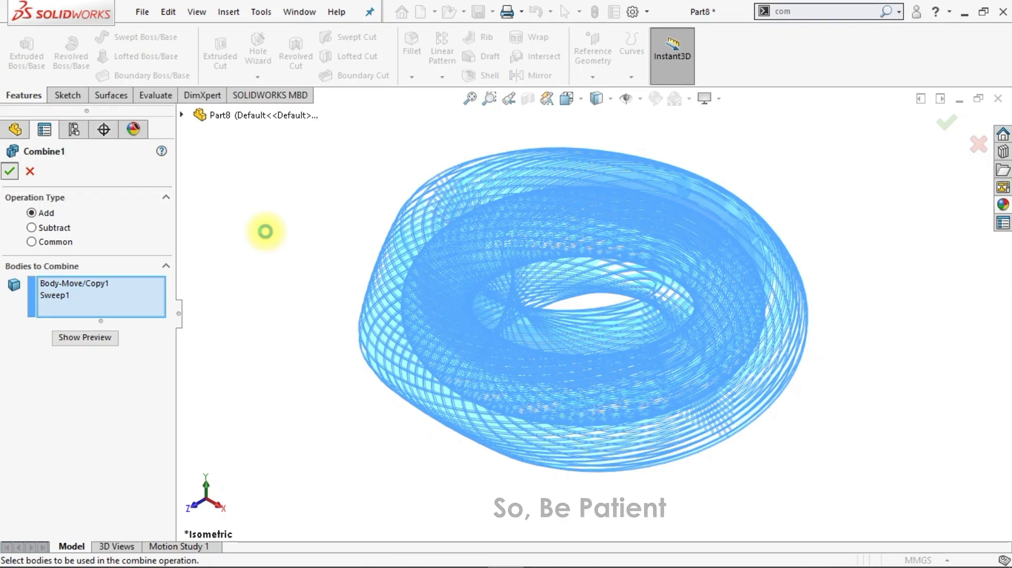
{"action": "key", "text": "ctrl+1"}
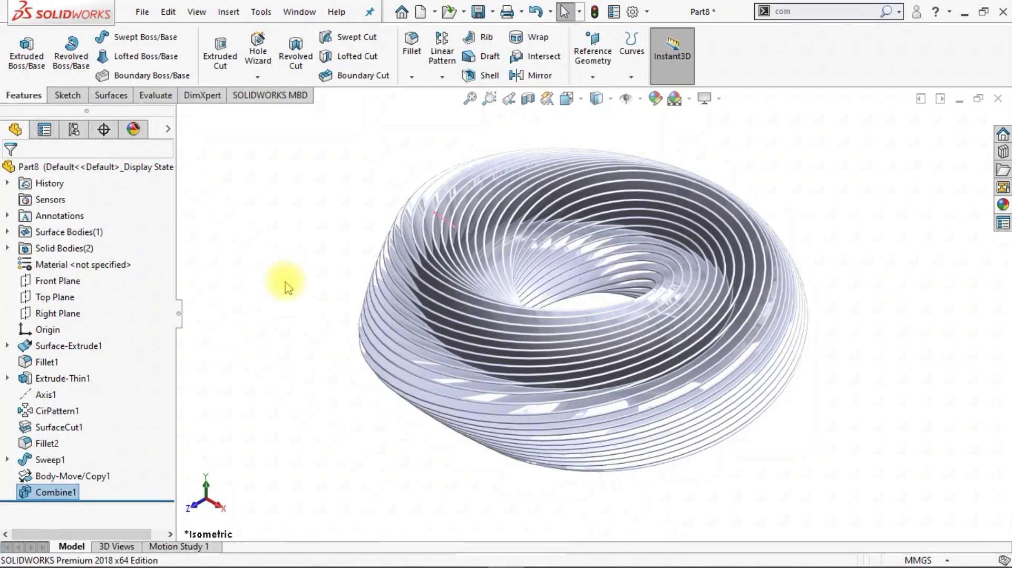
Return to the isometric view and set the display style to Shaded without edges.
{"action": "mouse_move", "coordinate": [334, 299]}
{"action": "middle_mouse_down"}
{"action": "mouse_move", "coordinate": [355, 244]}
{"action": "mouse_move", "coordinate": [396, 209]}
{"action": "mouse_move", "coordinate": [318, 275]}
{"action": "mouse_move", "coordinate": [269, 284]}
{"action": "middle_mouse_up"}
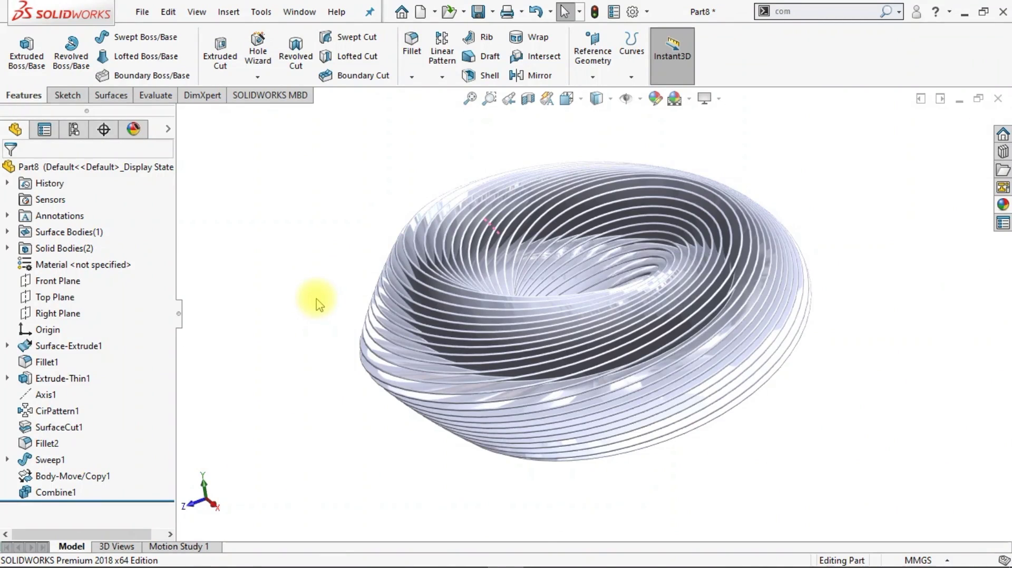
{"action": "key", "text": "ctrl+7"}
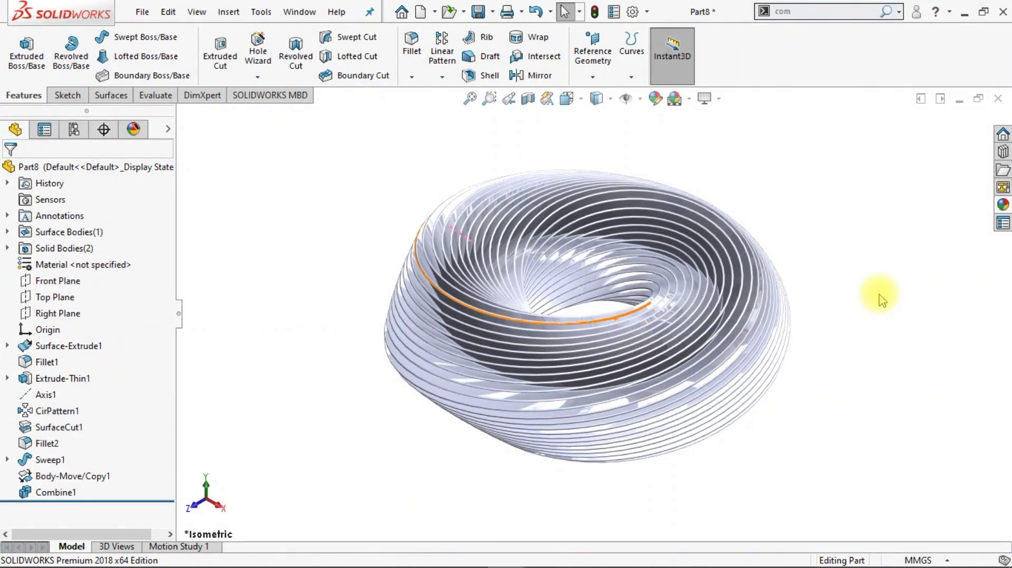
{"action": "left_click", "coordinate": [610, 98]}
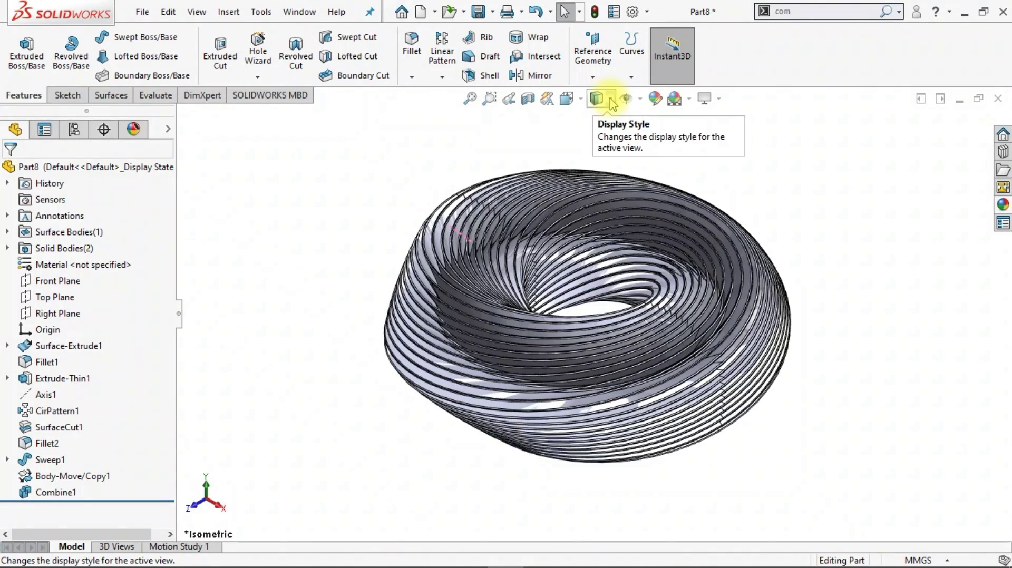
{"action": "left_click", "coordinate": [610, 100]}
{"action": "left_click", "coordinate": [598, 140]}
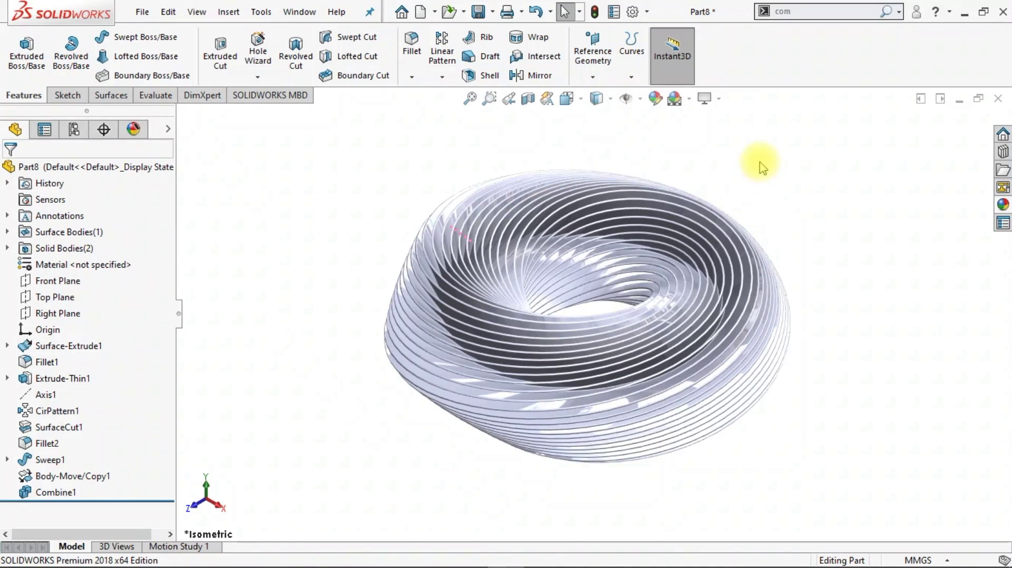
Apply the matte steel appearance from Metal > Steel to the whole ring.
{"action": "left_click", "coordinate": [1003, 204]}
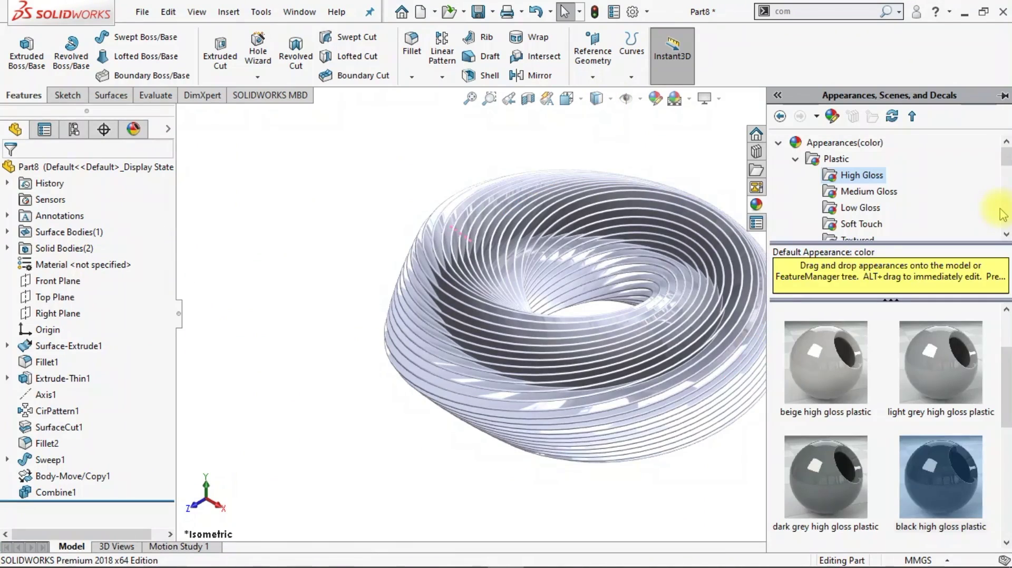
{"action": "left_click", "coordinate": [794, 160]}
{"action": "left_click", "coordinate": [794, 177]}
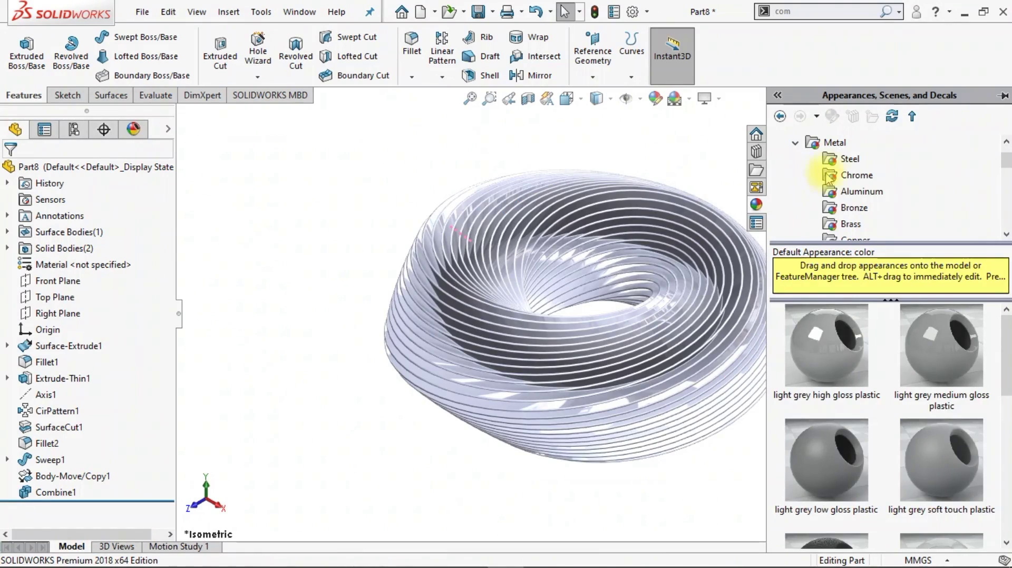
{"action": "left_click", "coordinate": [846, 160]}
{"action": "double_click", "coordinate": [937, 465]}
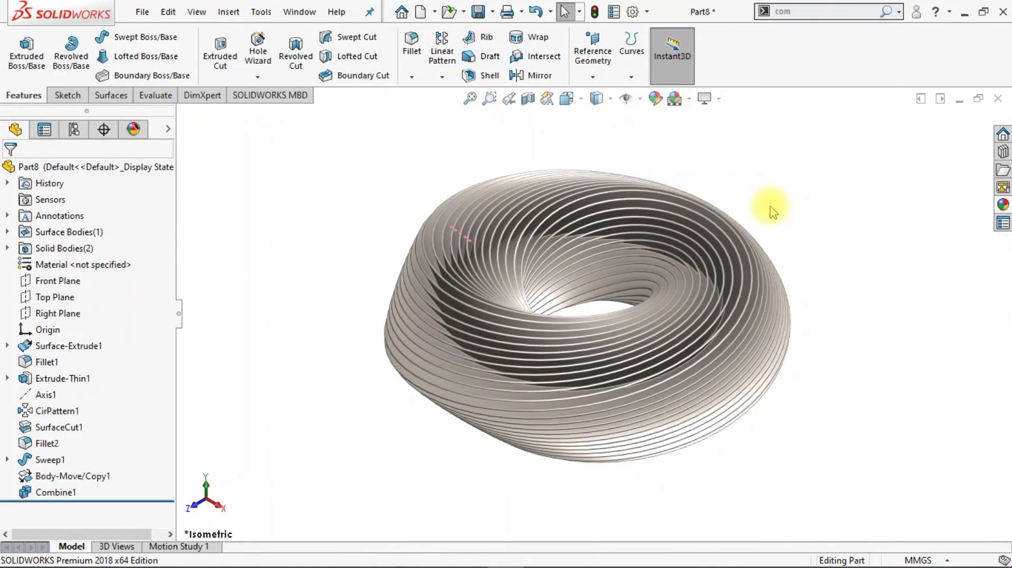
{"action": "left_click", "coordinate": [180, 316]}
Turn on Shadows In Shaded Mode and orbit to view the ring's shadow.
{"action": "key", "text": "ctrl+7"}
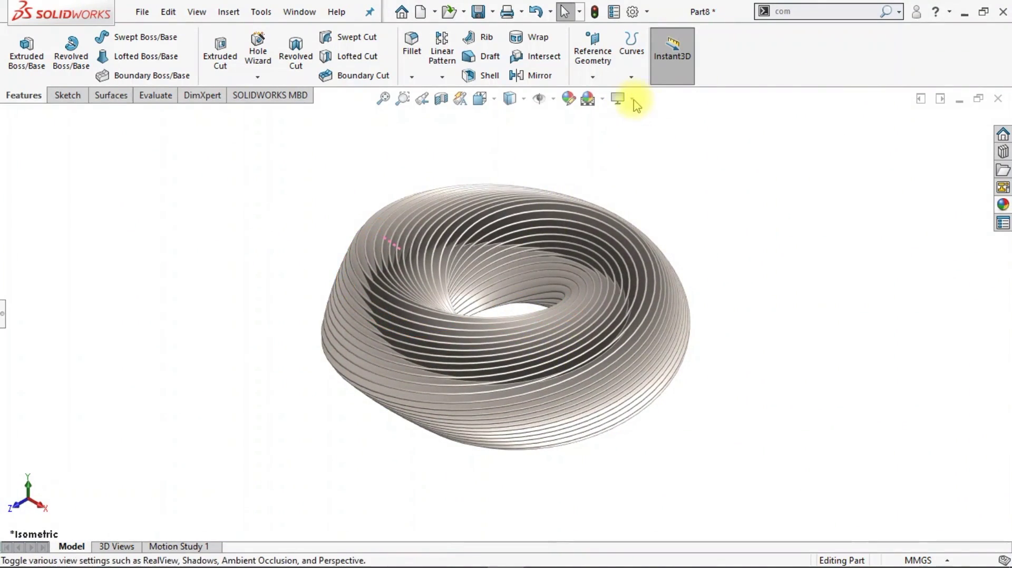
{"action": "left_click", "coordinate": [633, 99]}
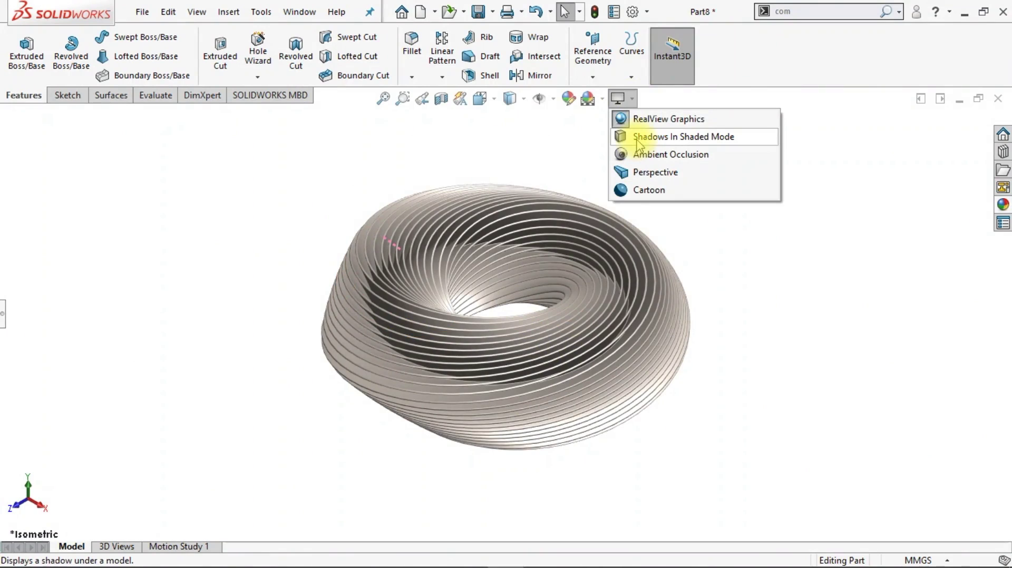
{"action": "left_click", "coordinate": [638, 138]}
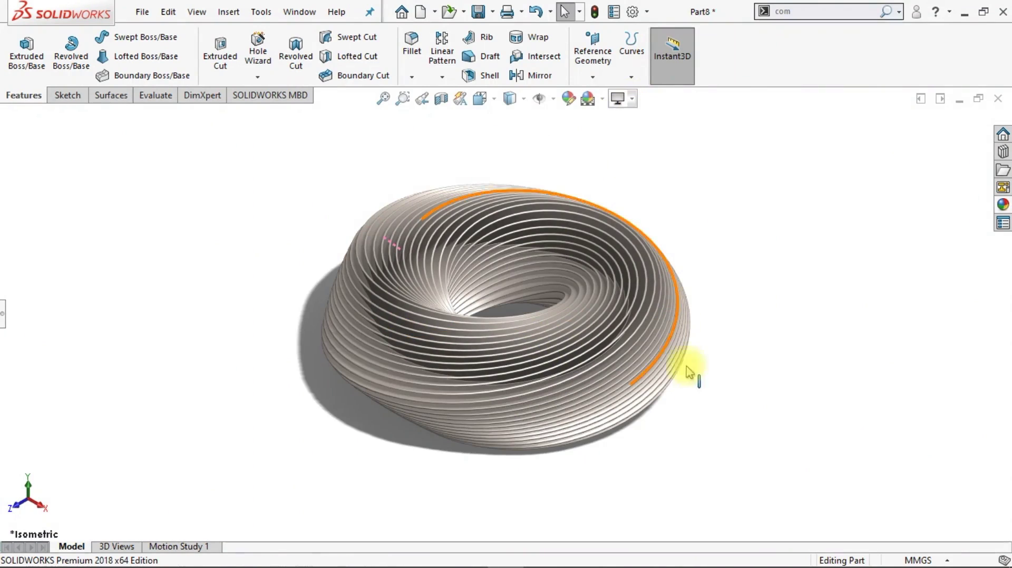
{"action": "mouse_move", "coordinate": [700, 413]}
{"action": "middle_mouse_down"}
{"action": "mouse_move", "coordinate": [567, 404]}
{"action": "mouse_move", "coordinate": [596, 430]}
{"action": "middle_mouse_up"}
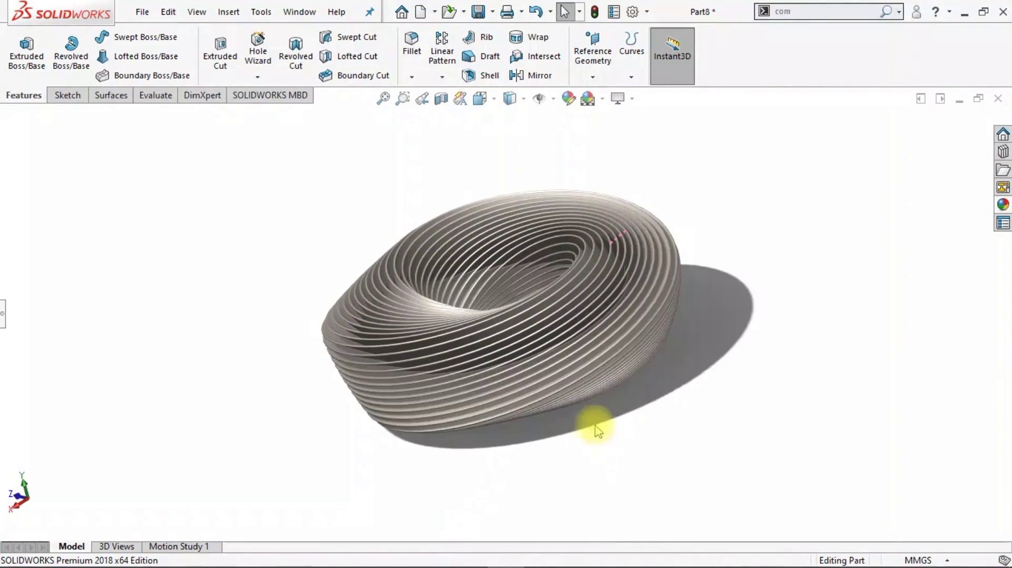
{"action": "mouse_move", "coordinate": [677, 387]}
{"action": "middle_mouse_down"}
{"action": "mouse_move", "coordinate": [673, 327]}
{"action": "mouse_move", "coordinate": [648, 391]}
{"action": "mouse_move", "coordinate": [662, 339]}
{"action": "mouse_move", "coordinate": [665, 348]}
{"action": "mouse_move", "coordinate": [615, 305]}
{"action": "mouse_move", "coordinate": [479, 329]}
{"action": "mouse_move", "coordinate": [722, 319]}
{"action": "mouse_move", "coordinate": [688, 427]}
{"action": "mouse_move", "coordinate": [698, 438]}
{"action": "mouse_move", "coordinate": [709, 405]}
{"action": "mouse_move", "coordinate": [697, 458]}
{"action": "mouse_move", "coordinate": [689, 447]}
{"action": "mouse_move", "coordinate": [702, 428]}
{"action": "mouse_move", "coordinate": [691, 429]}
{"action": "mouse_move", "coordinate": [741, 411]}
{"action": "middle_mouse_up"}
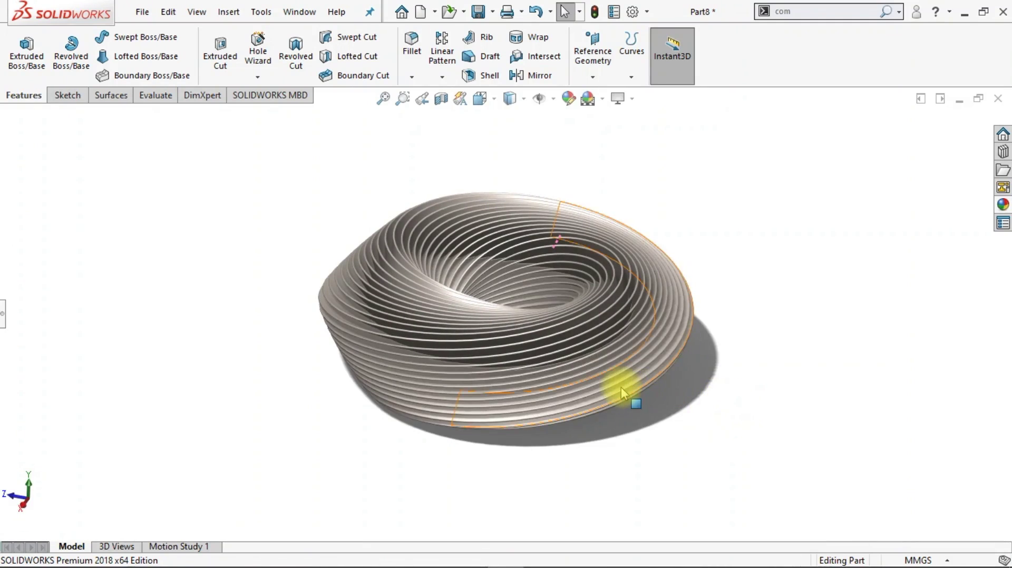
{"action": "middle_click_drag", "start_coordinate": [466, 287], "coordinate": [463, 295]}
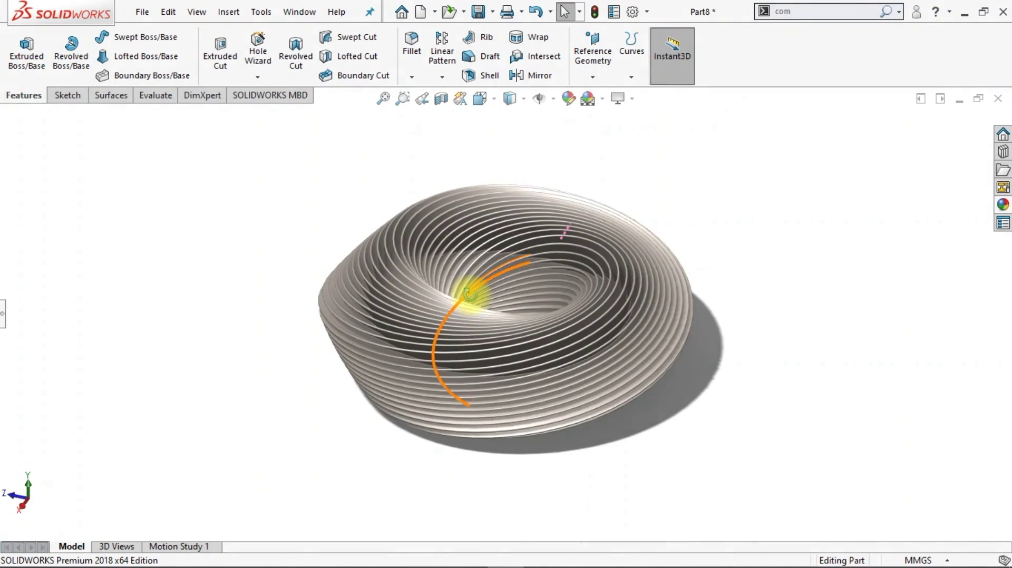
{"action": "scroll", "coordinate": [507, 296], "scroll_direction": "down", "scroll_amount": 3}
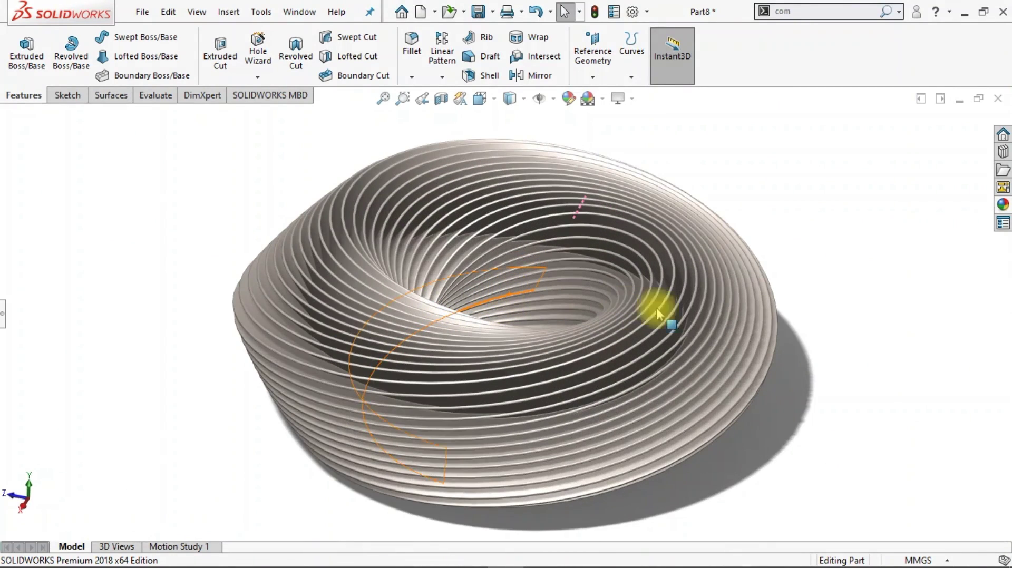
Enable Ambient Occlusion and hide the Heads-Up View toolbar.
{"action": "left_click", "coordinate": [631, 99]}
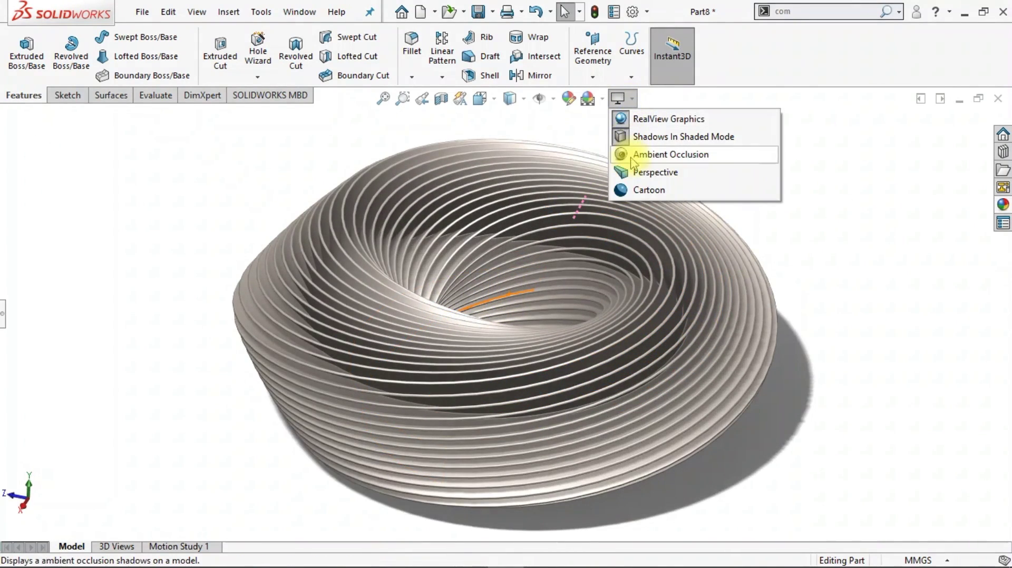
{"action": "left_click", "coordinate": [634, 162]}
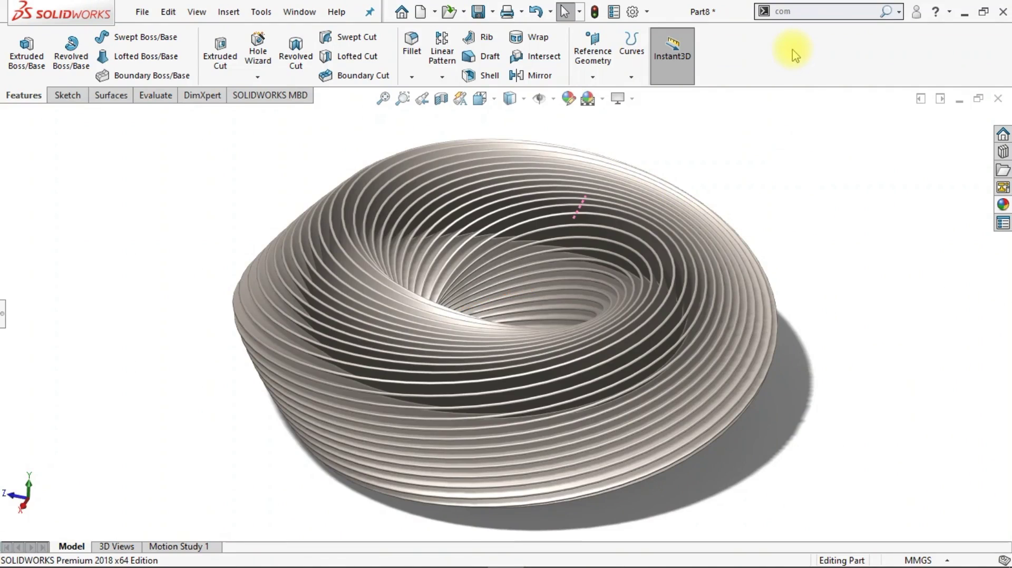
{"action": "right_click", "coordinate": [795, 53]}
{"action": "left_click", "coordinate": [898, 398]}
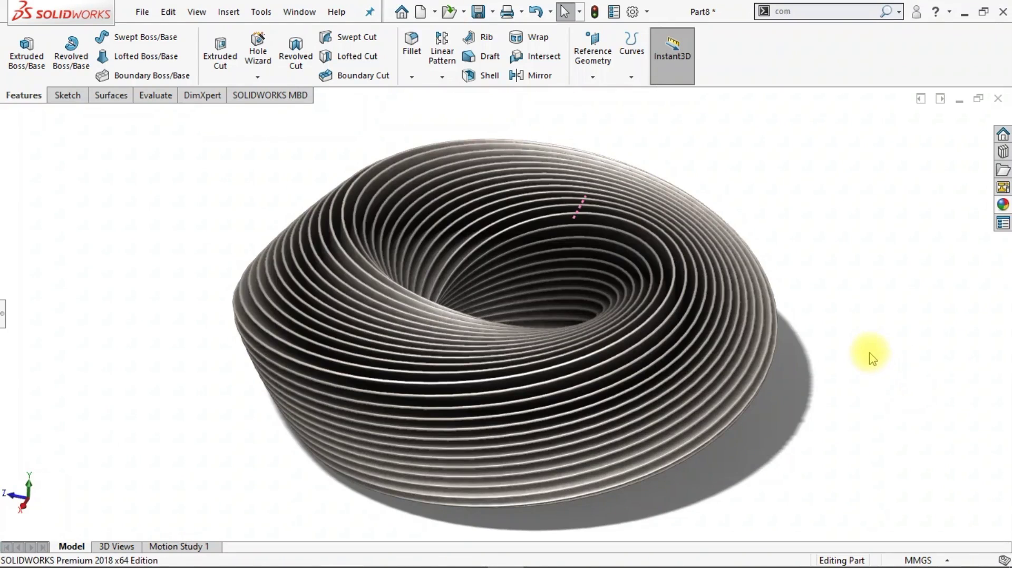
{"action": "middle_click_drag", "start_coordinate": [854, 344], "coordinate": [852, 337], "text": "ctrl"}
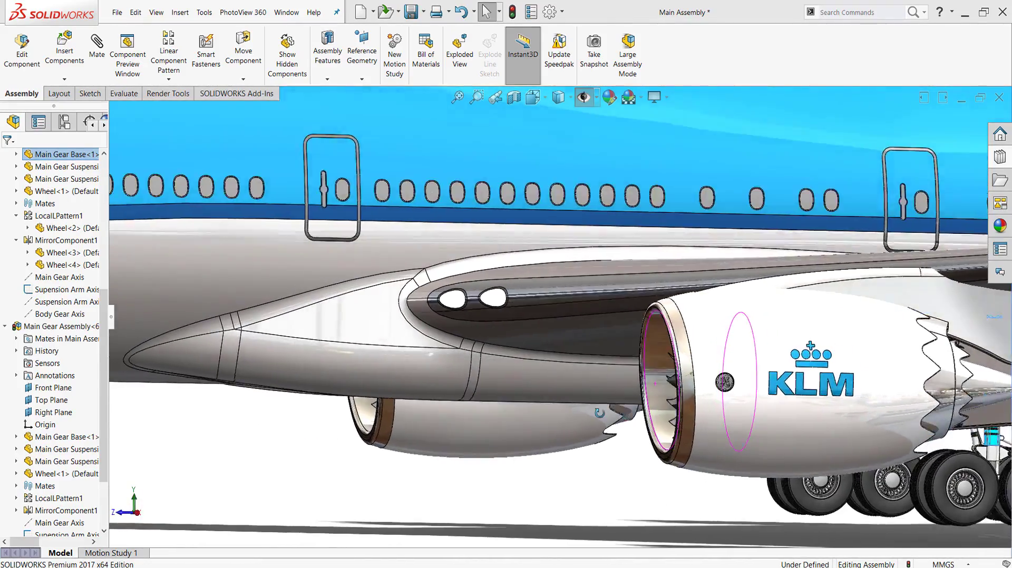
{"action": "middle_click_drag", "start_coordinate": [600, 413], "coordinate": [535, 407]}
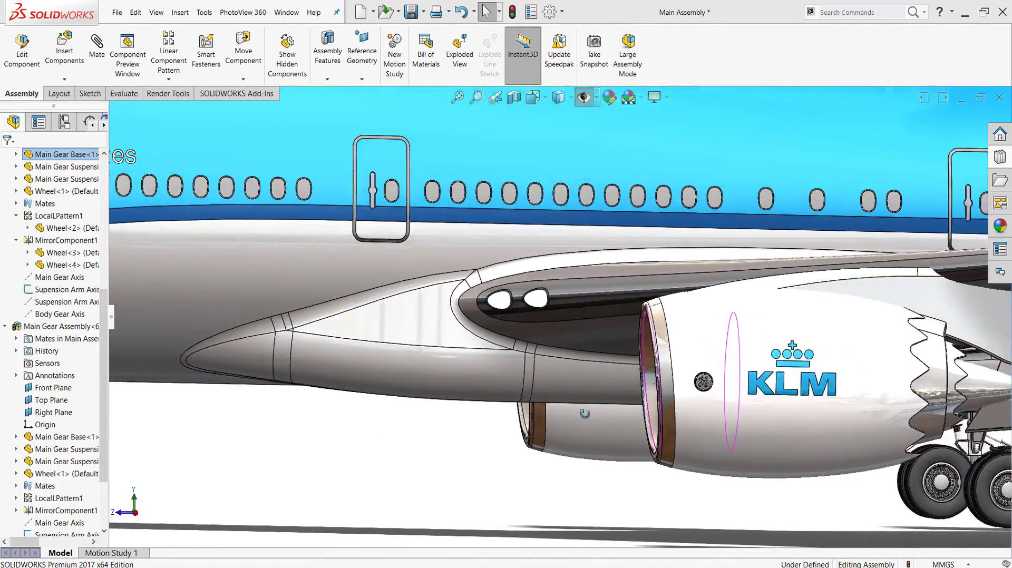